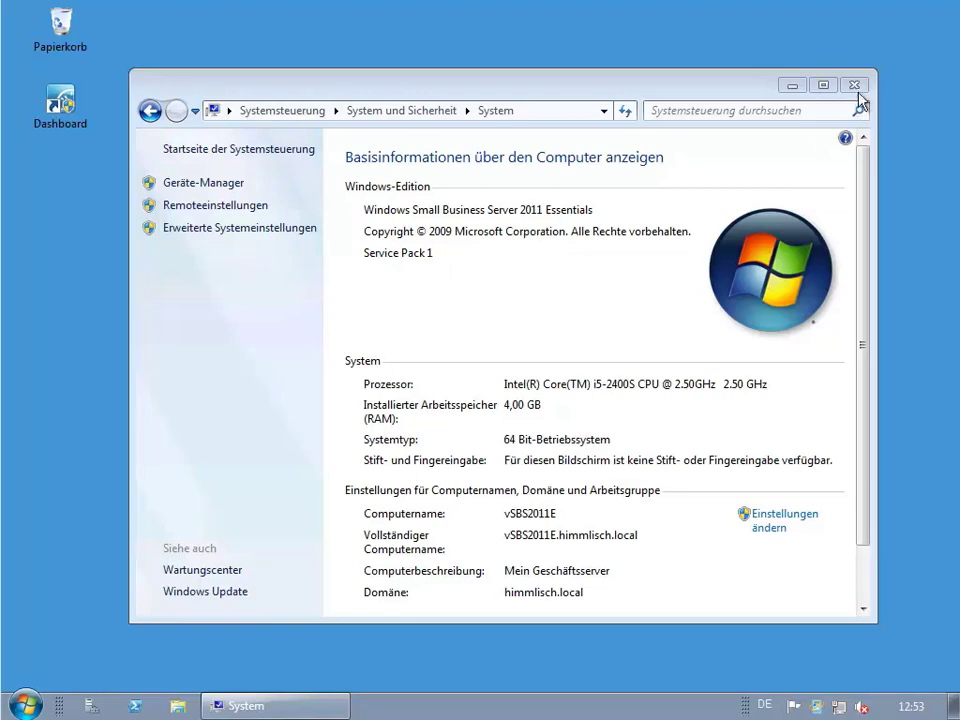
Close the System computer information window to reveal the server desktop.
{"action": "left_click", "coordinate": [854, 86]}
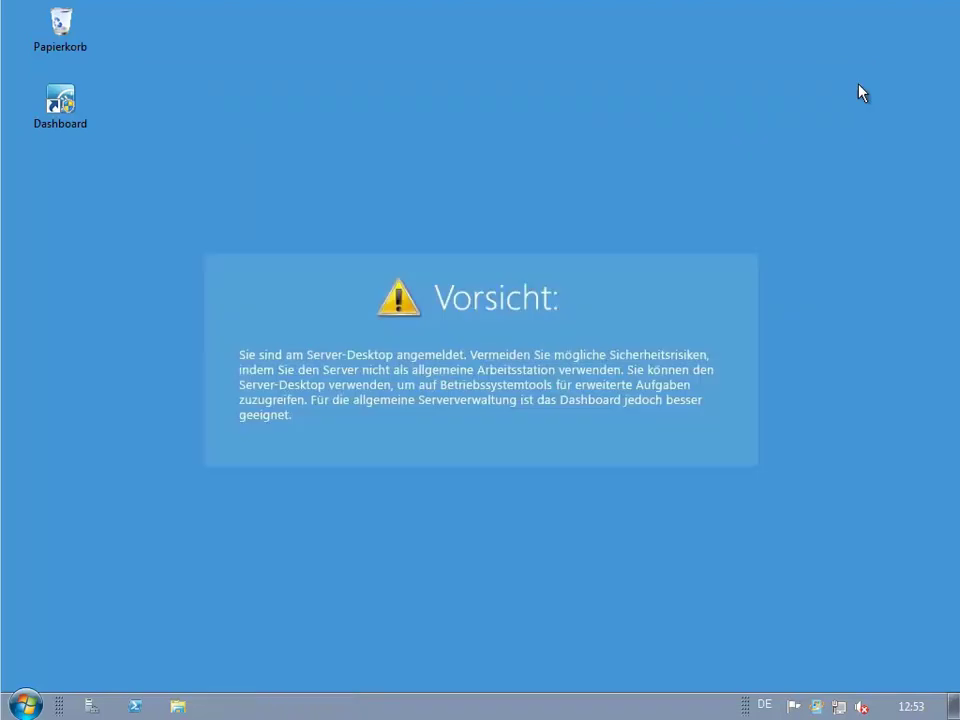
{"action": "double_click", "coordinate": [84, 121]}
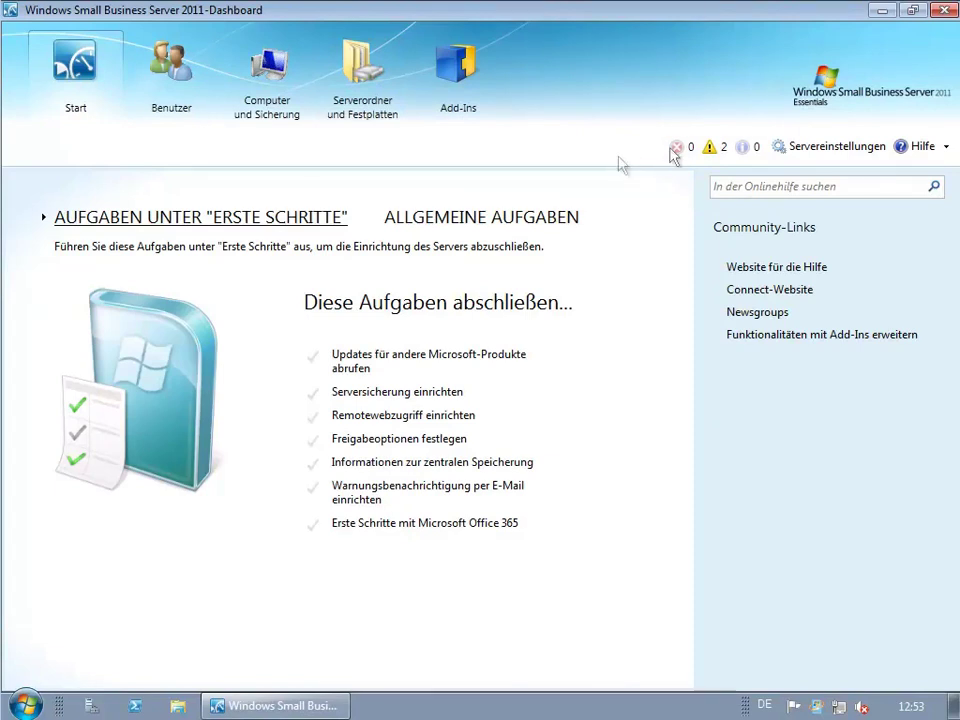
{"action": "left_click", "coordinate": [943, 10]}
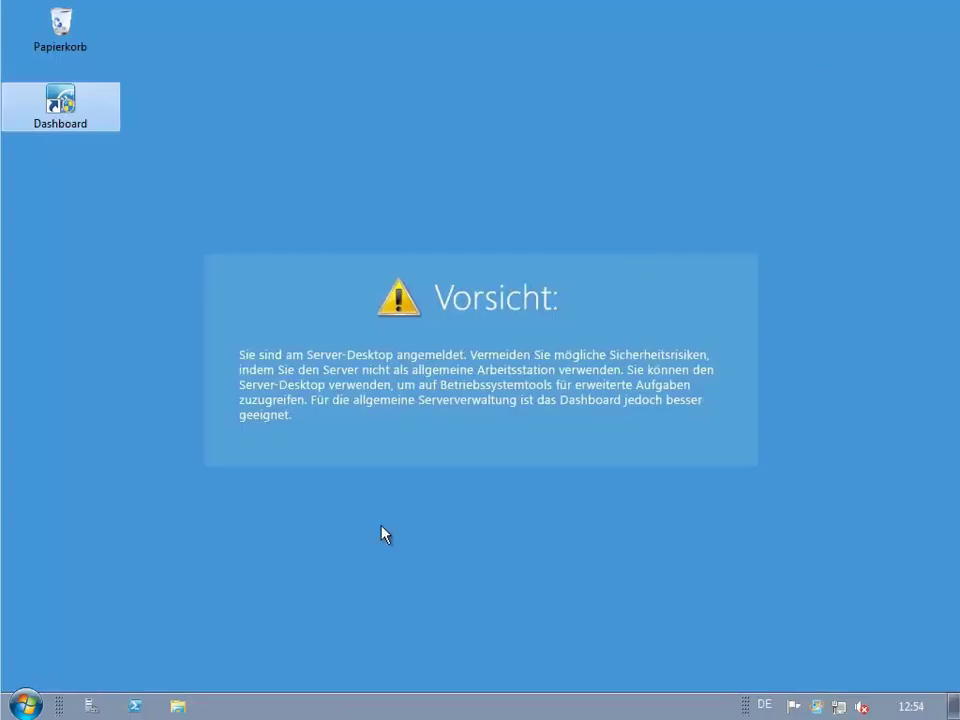
Install the important SBS 2011 Essentials update rollup through Windows Update and restart the server.
{"action": "left_click", "coordinate": [18, 706]}
{"action": "left_click", "coordinate": [60, 627]}
{"action": "left_click", "coordinate": [100, 376]}
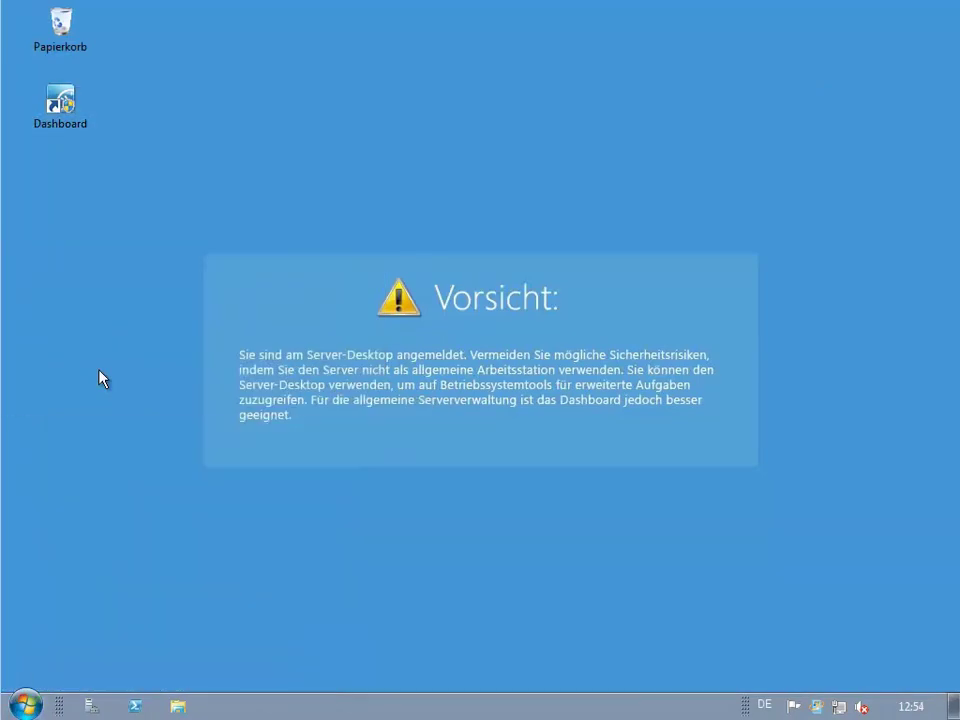
{"action": "left_click", "coordinate": [527, 257]}
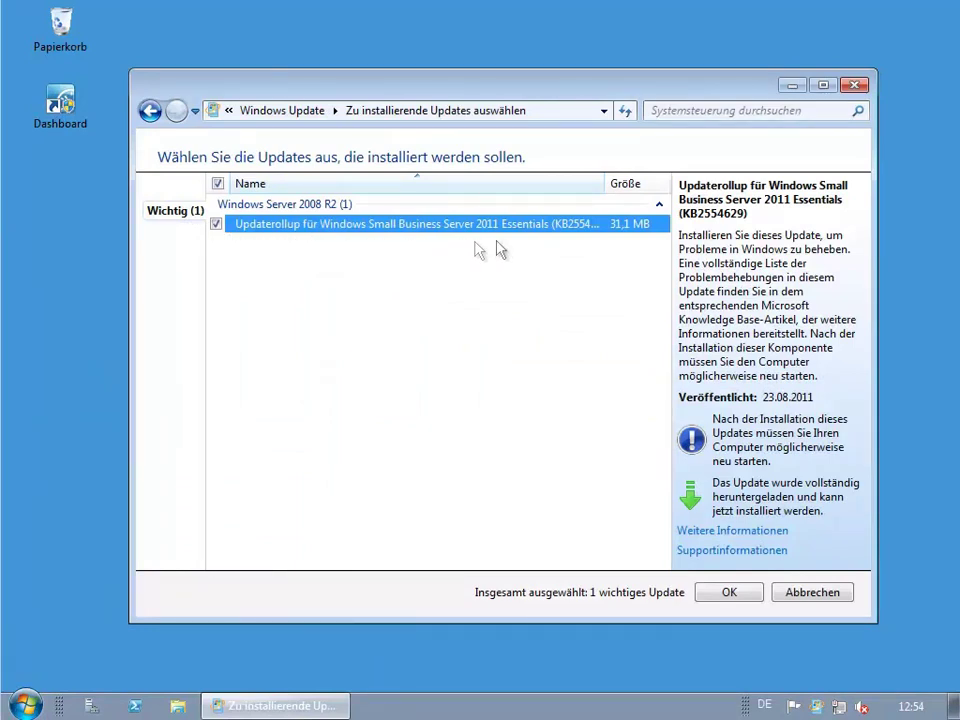
{"action": "left_click", "coordinate": [728, 592]}
{"action": "left_click", "coordinate": [758, 300]}
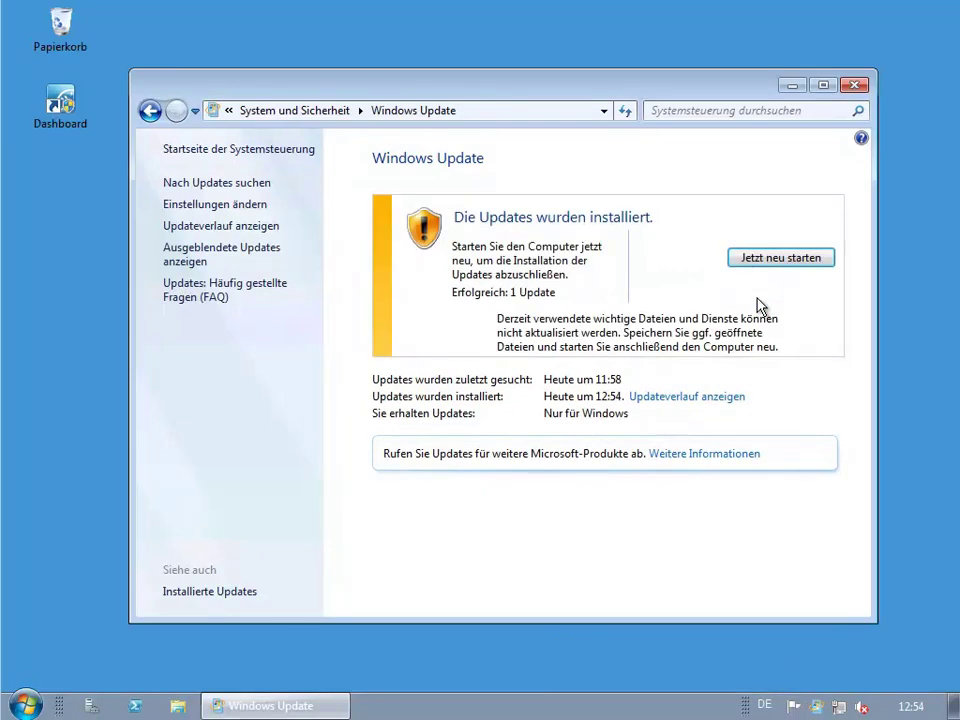
{"action": "left_click", "coordinate": [779, 258]}
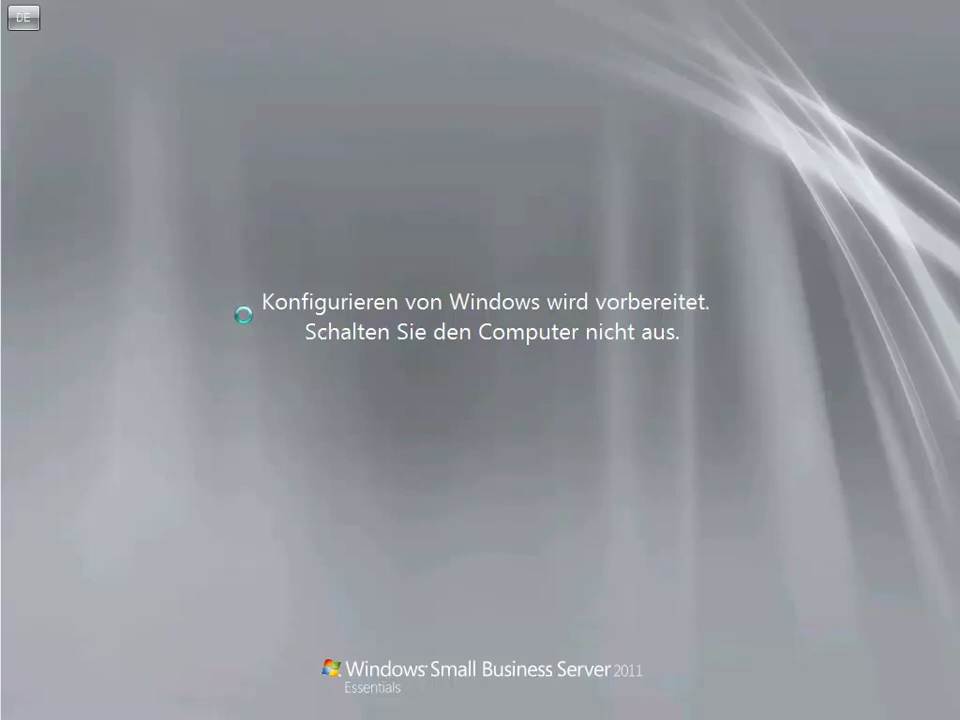
Sign in to the server with the administrator password.
{"action": "left_click", "coordinate": [12, 8]}
{"action": "type", "text": "••"}
{"action": "key", "text": "Return"}
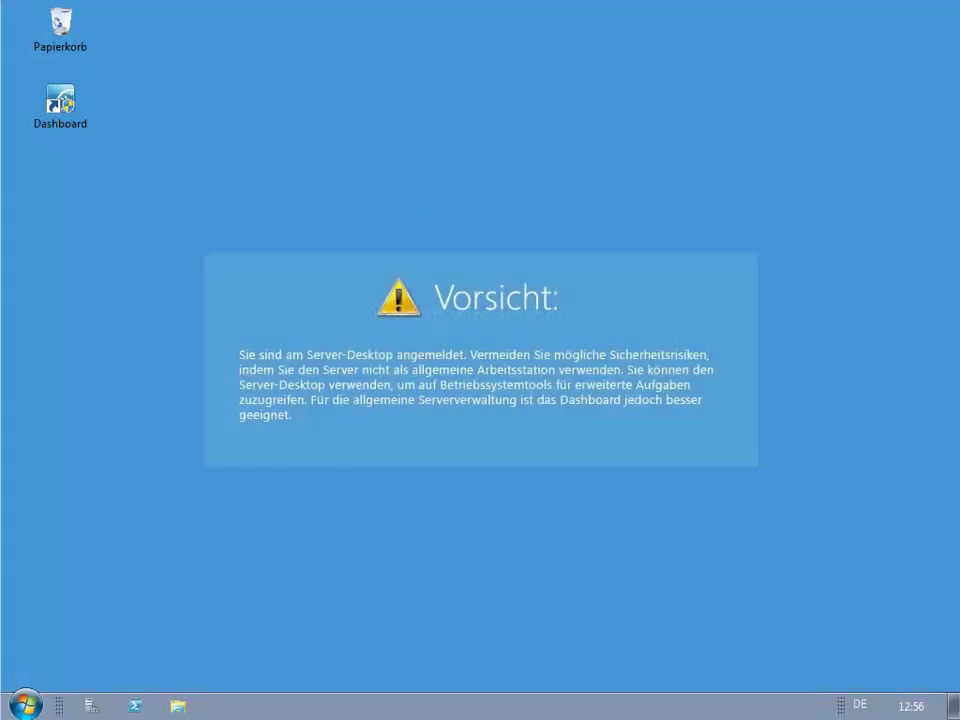
Run Windows6.1-KB2569105-x64 from C:\system, accept the license, and restart the server.
{"action": "left_click", "coordinate": [25, 704]}
{"action": "left_click", "coordinate": [306, 406]}
{"action": "double_click", "coordinate": [399, 223]}
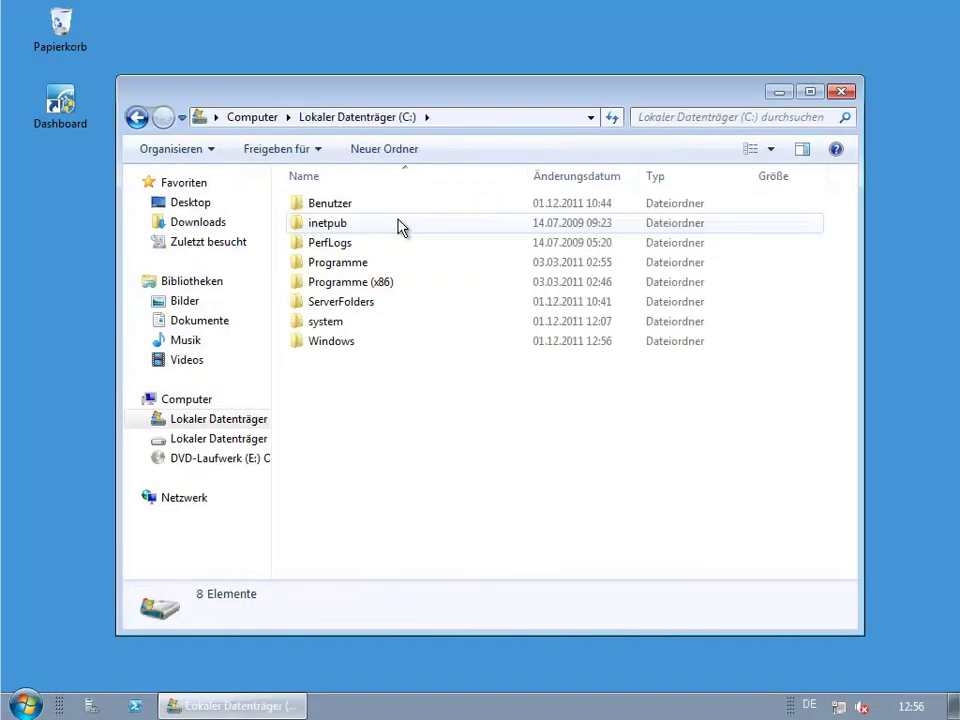
{"action": "double_click", "coordinate": [340, 321]}
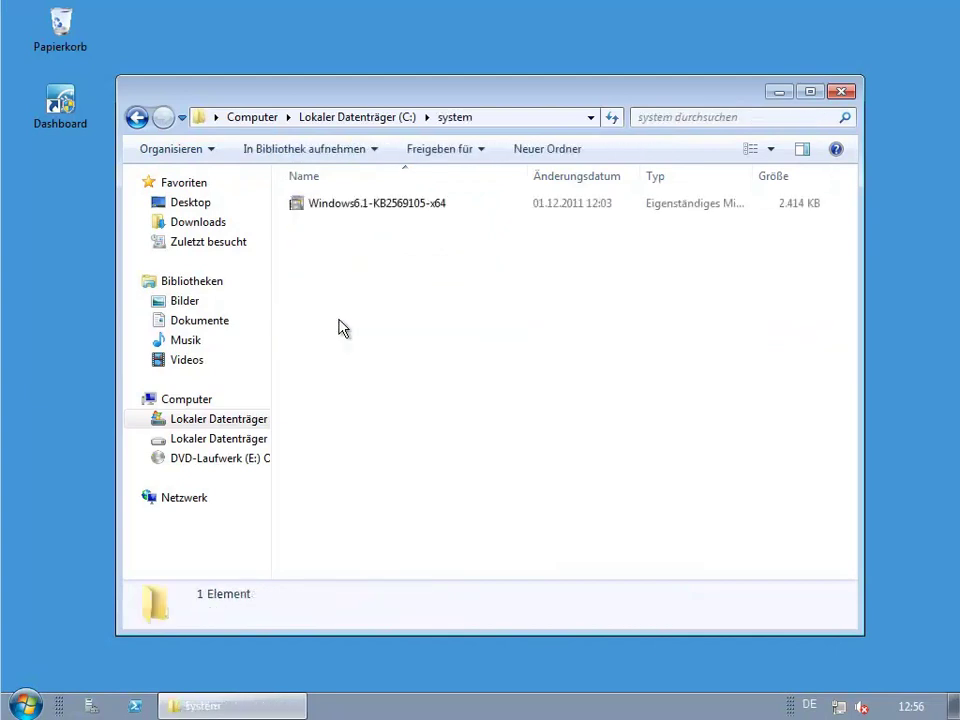
{"action": "double_click", "coordinate": [391, 210]}
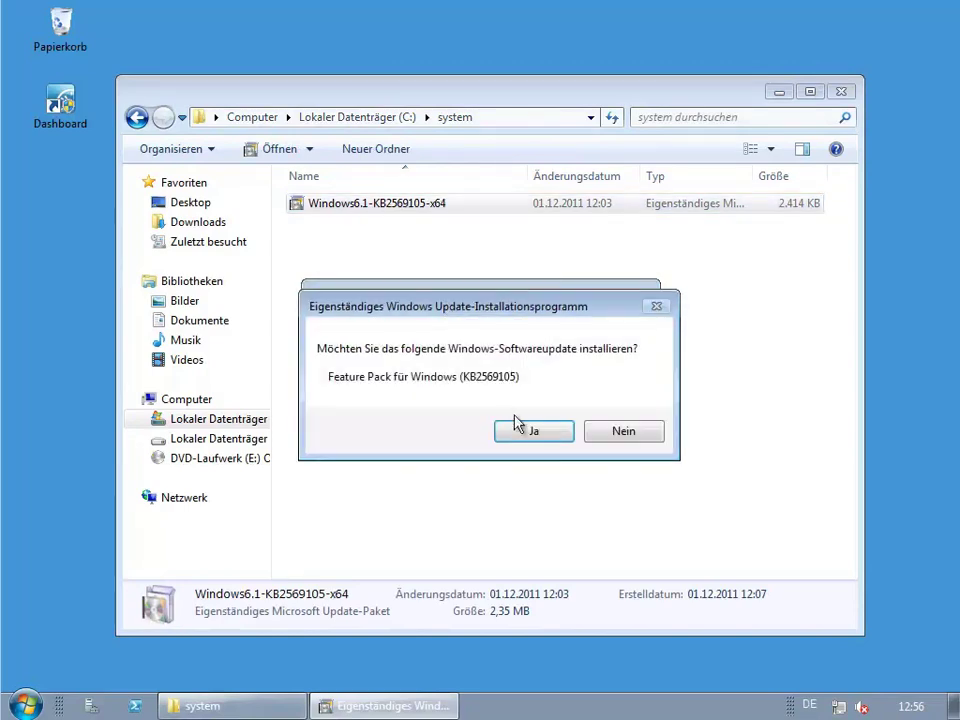
{"action": "left_click", "coordinate": [519, 433]}
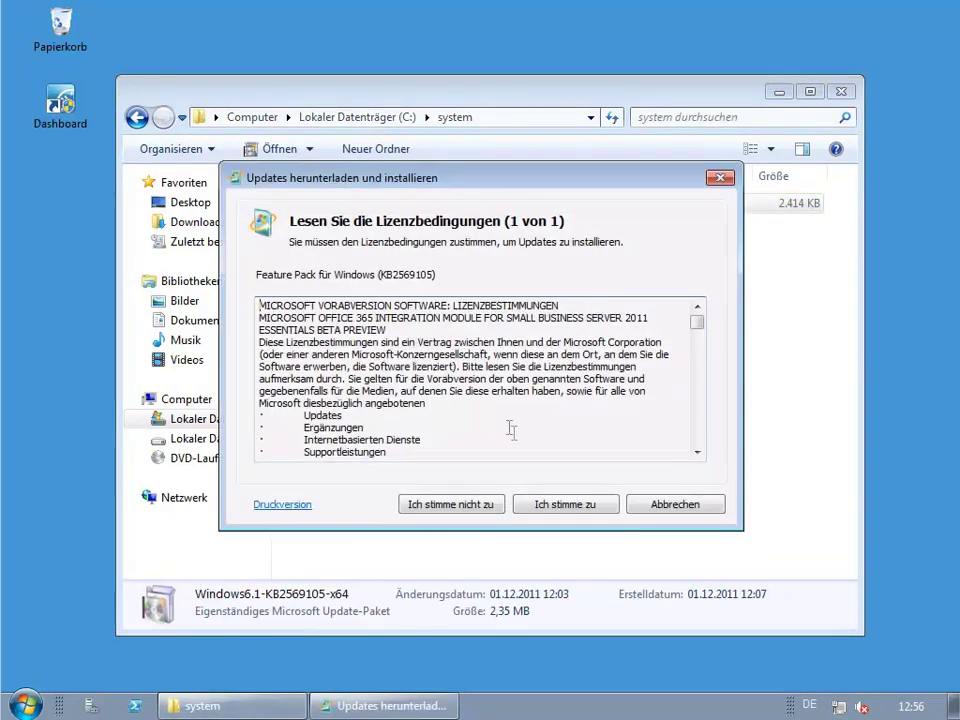
{"action": "left_click", "coordinate": [581, 507]}
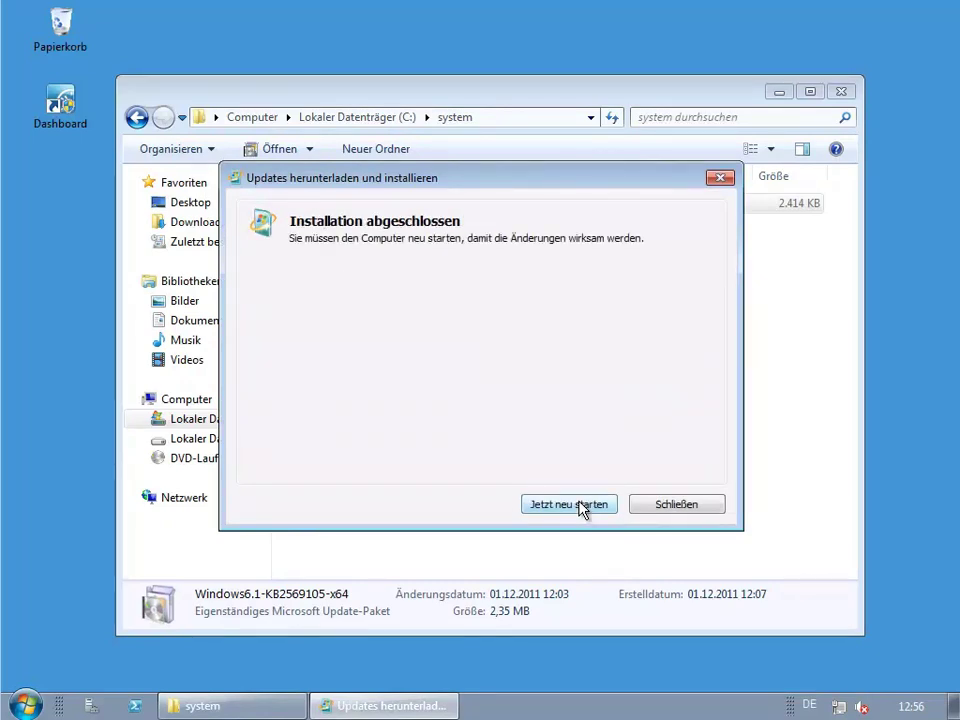
{"action": "left_click", "coordinate": [583, 508]}
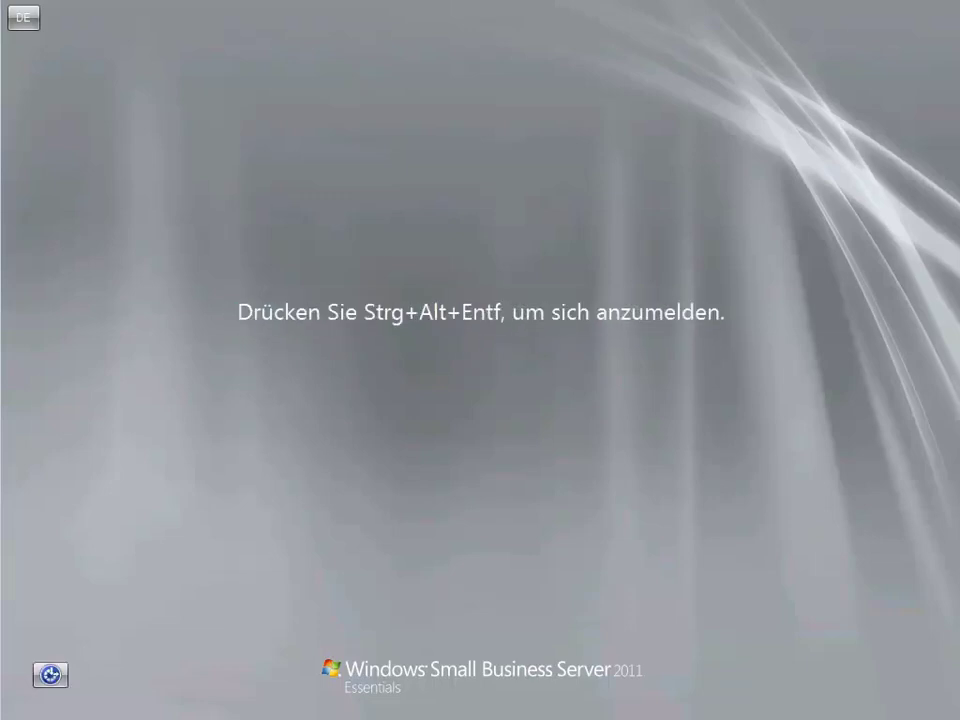
Sign back in, launch the Dashboard, and start 'Erste Schritte mit Microsoft Office 365'.
{"action": "key", "text": "ctrl+alt+Delete"}
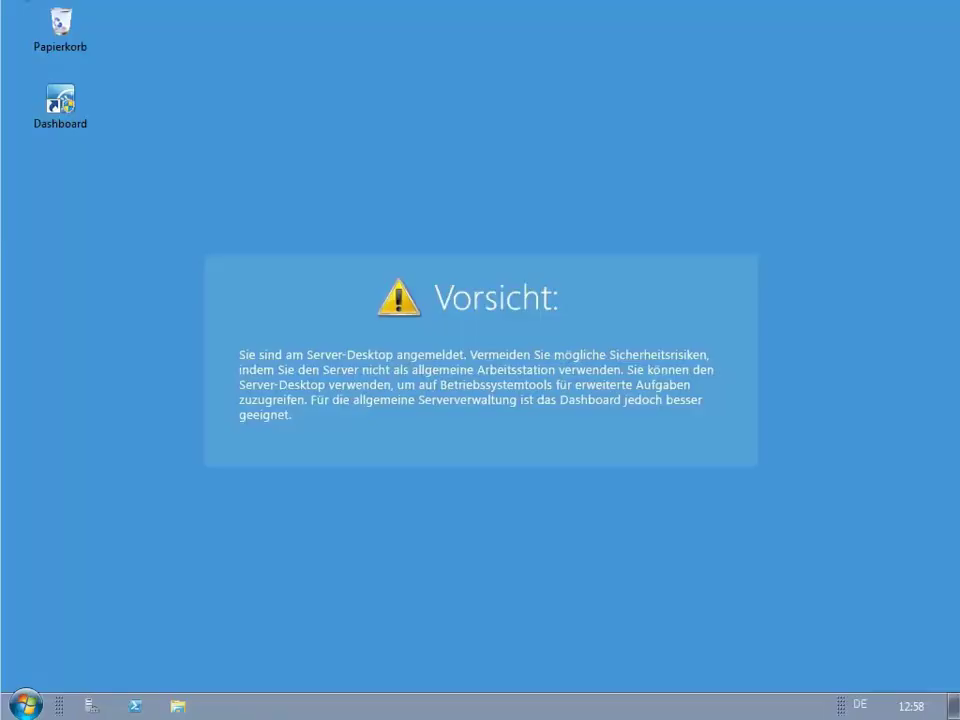
{"action": "double_click", "coordinate": [72, 110]}
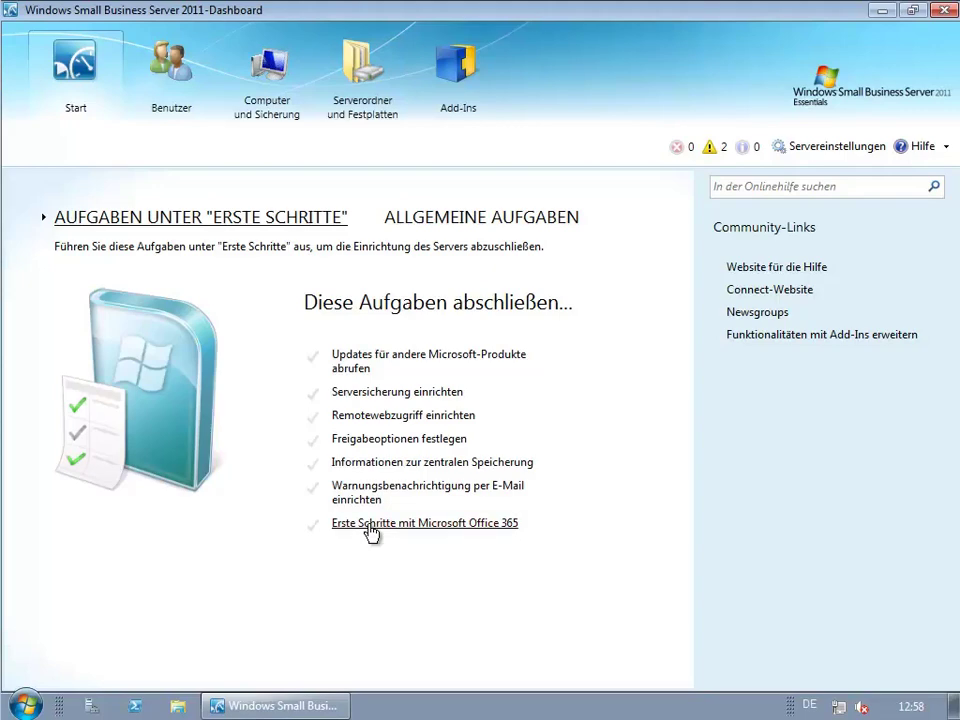
{"action": "left_click", "coordinate": [370, 525]}
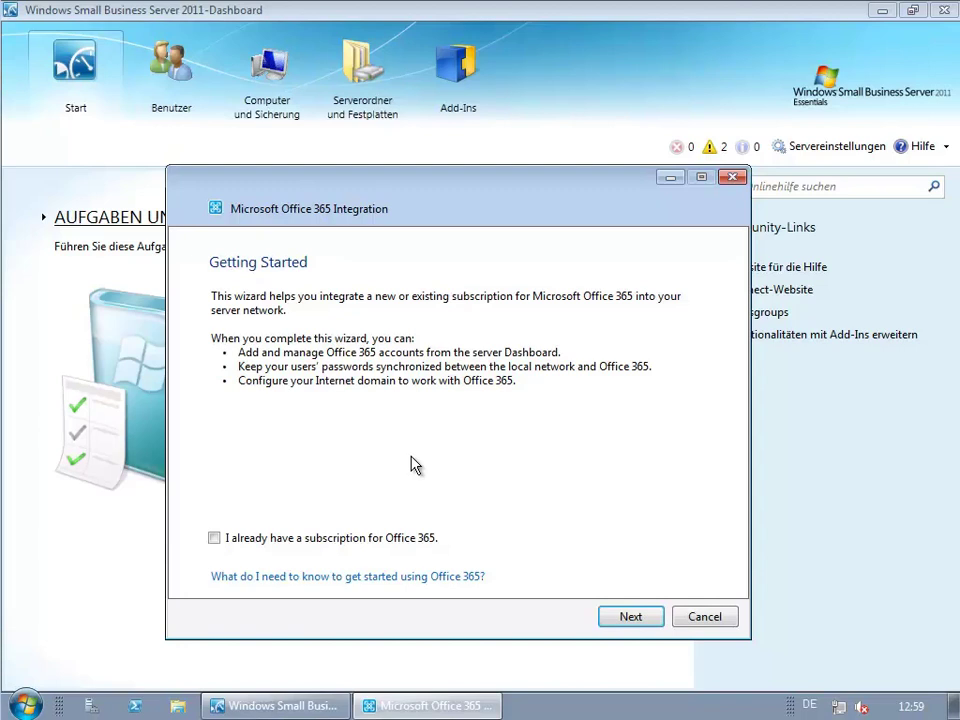
Choose the Office 365 for professionals and small businesses trial and confirm opening the sign-up site.
{"action": "left_click", "coordinate": [643, 621]}
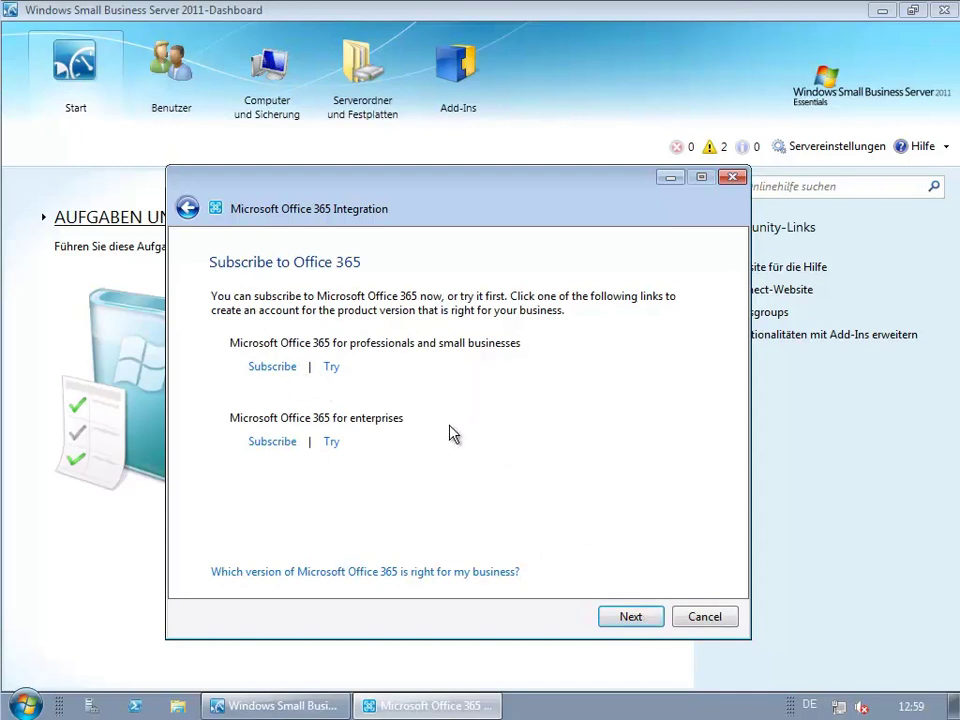
{"action": "left_click", "coordinate": [332, 368]}
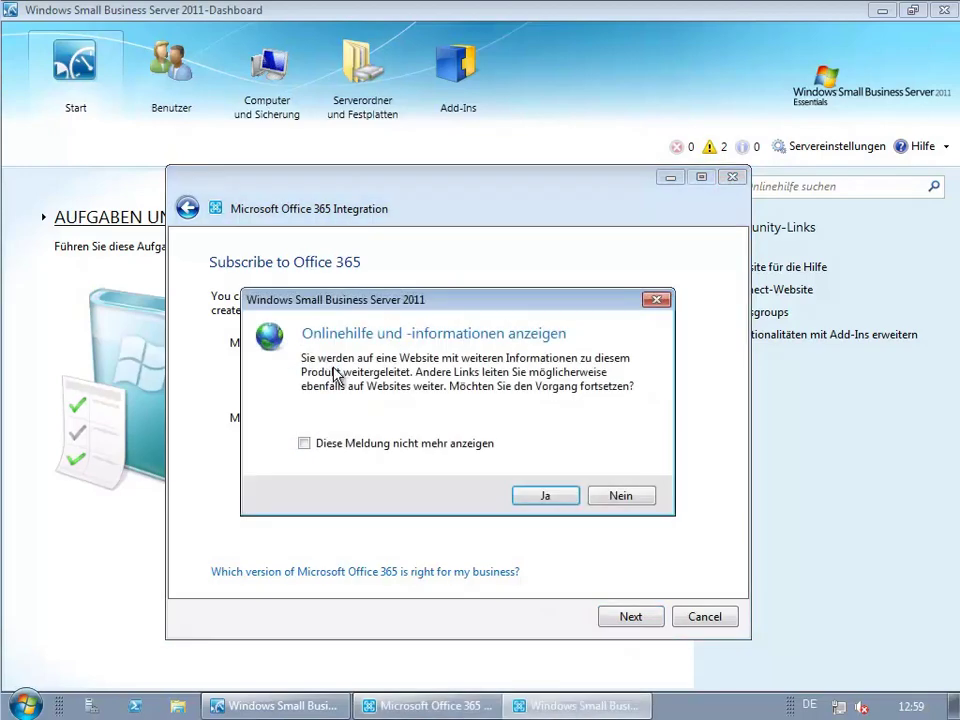
{"action": "left_click", "coordinate": [546, 496]}
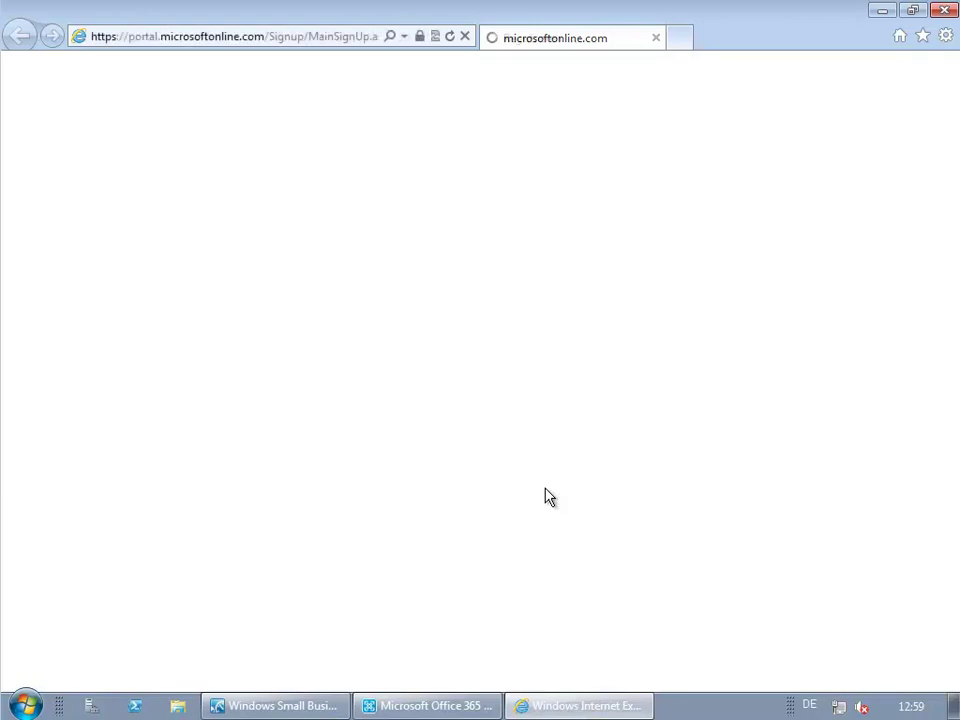
Enter sign-up details: Deutschland, contact's name and e-mail, organisation 'Himmlische Firma', domain 'himmlischefirma'.
{"action": "left_click", "coordinate": [380, 247]}
{"action": "left_click", "coordinate": [296, 109]}
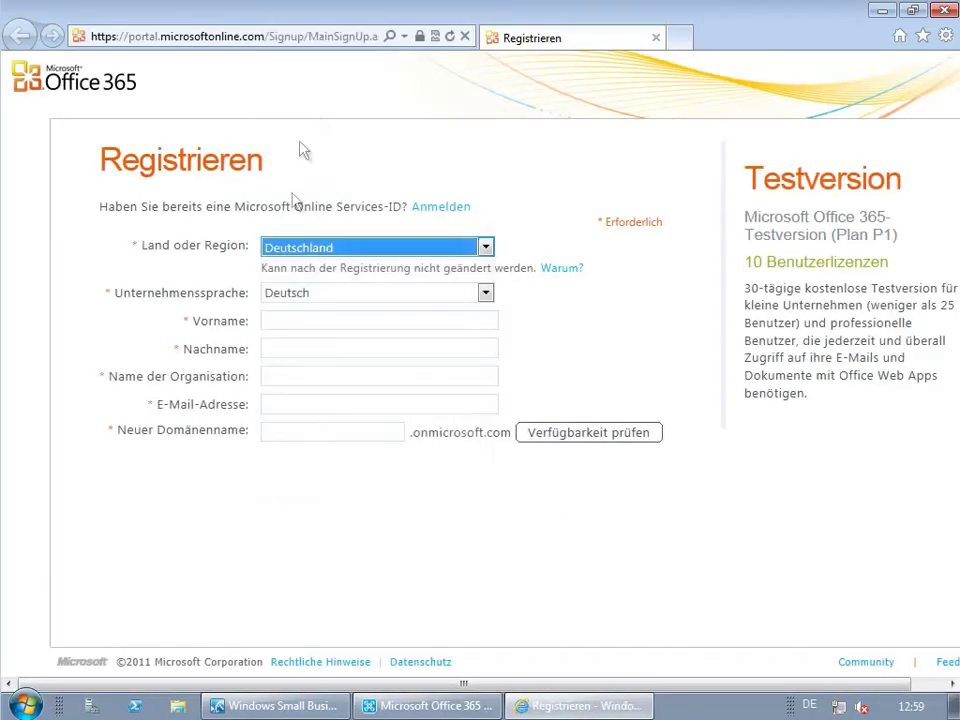
{"action": "left_click", "coordinate": [293, 321]}
{"action": "key", "text": "Tab"}
{"action": "key", "text": "Tab"}
{"action": "type", "text": "Himmlische Firma"}
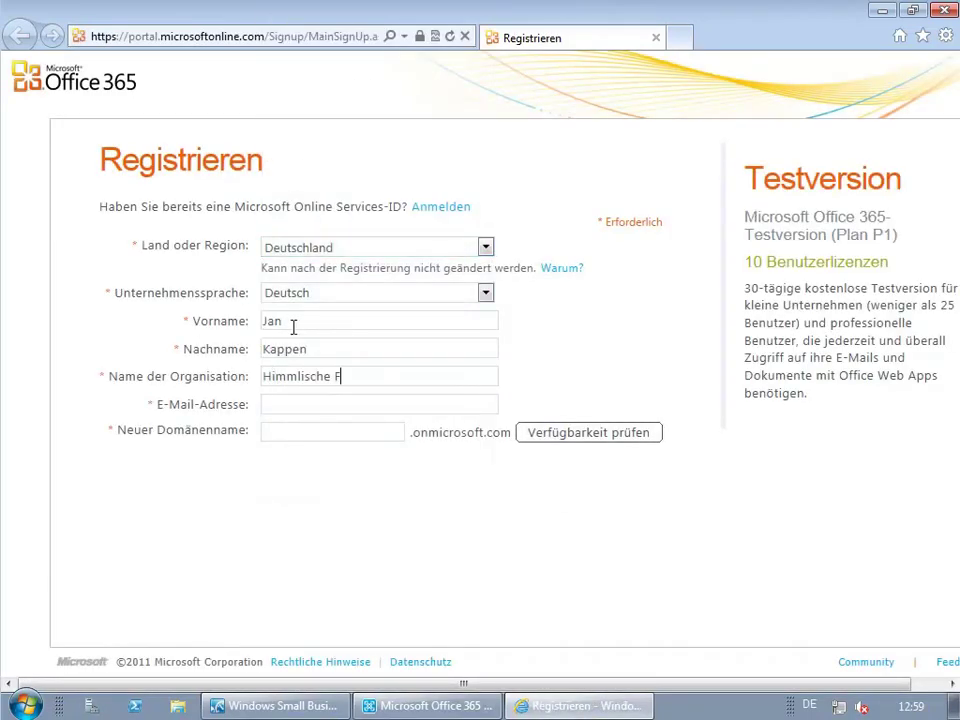
{"action": "key", "text": "Tab"}
{"action": "key", "text": "Tab"}
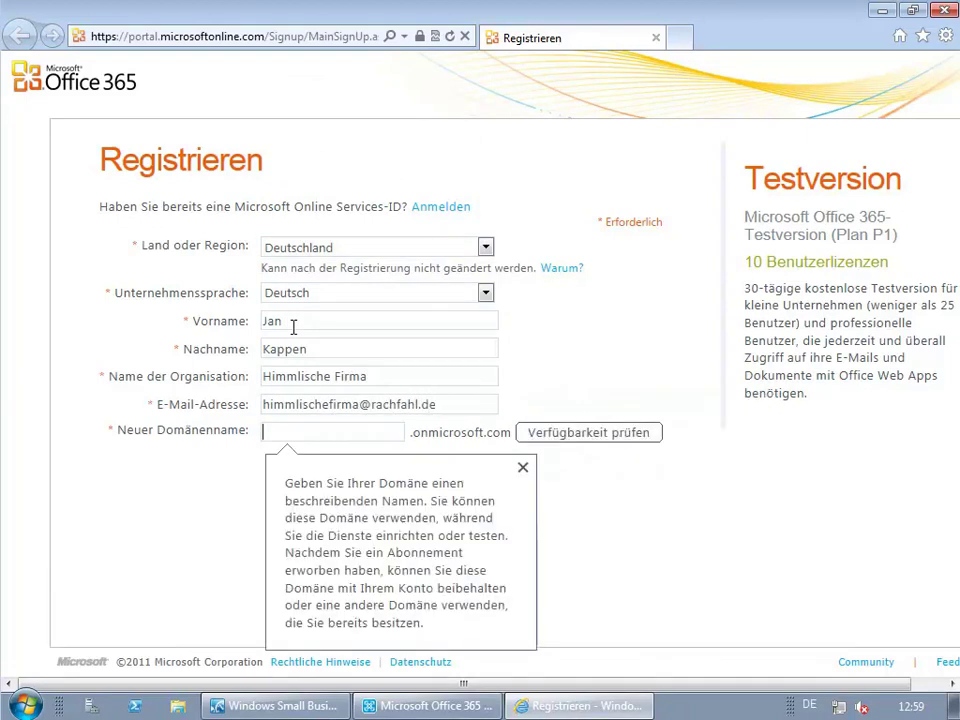
{"action": "type", "text": "himmlischefirma"}
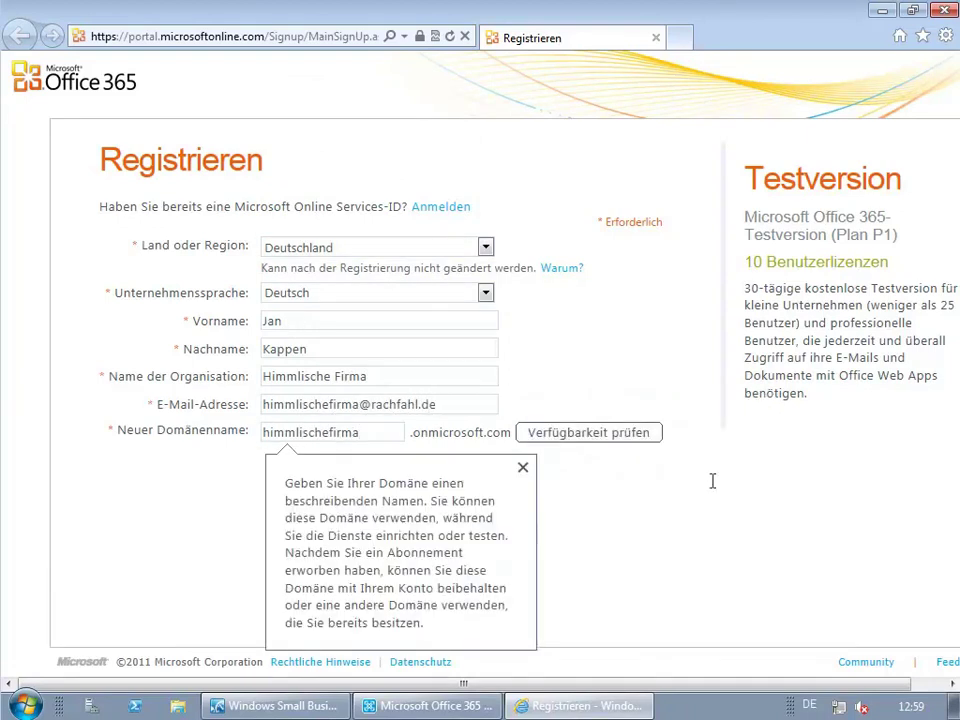
{"action": "left_click", "coordinate": [638, 437]}
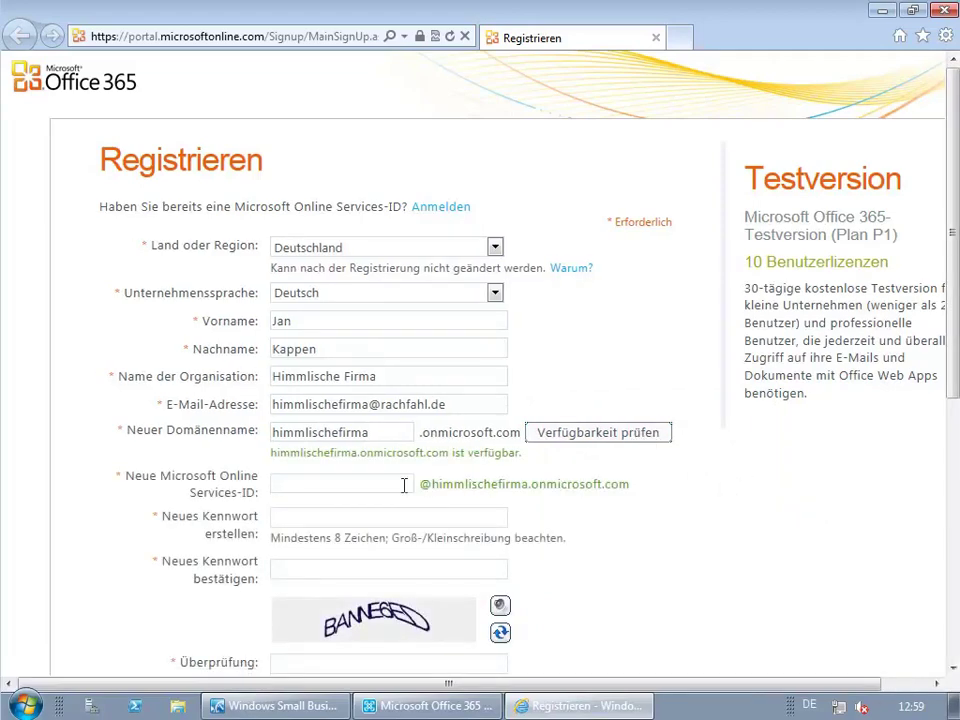
Set Services-ID 'admin' with a password, enter the verification code, and submit to reach the portal.
{"action": "left_click", "coordinate": [363, 485]}
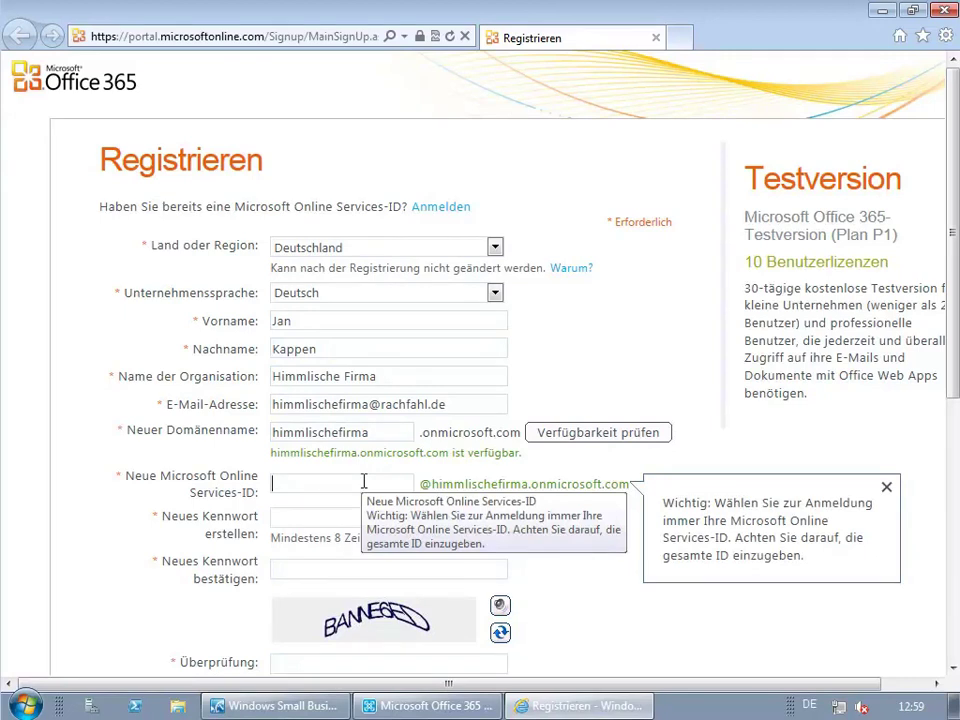
{"action": "type", "text": "admin"}
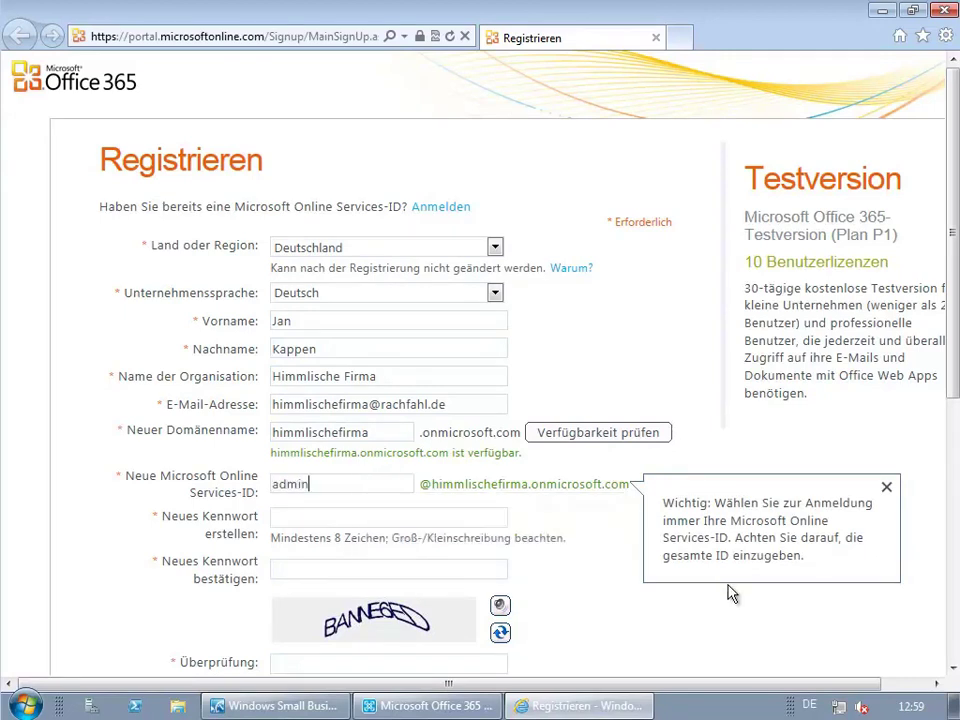
{"action": "left_click", "coordinate": [362, 518]}
{"action": "type", "text": "*********"}
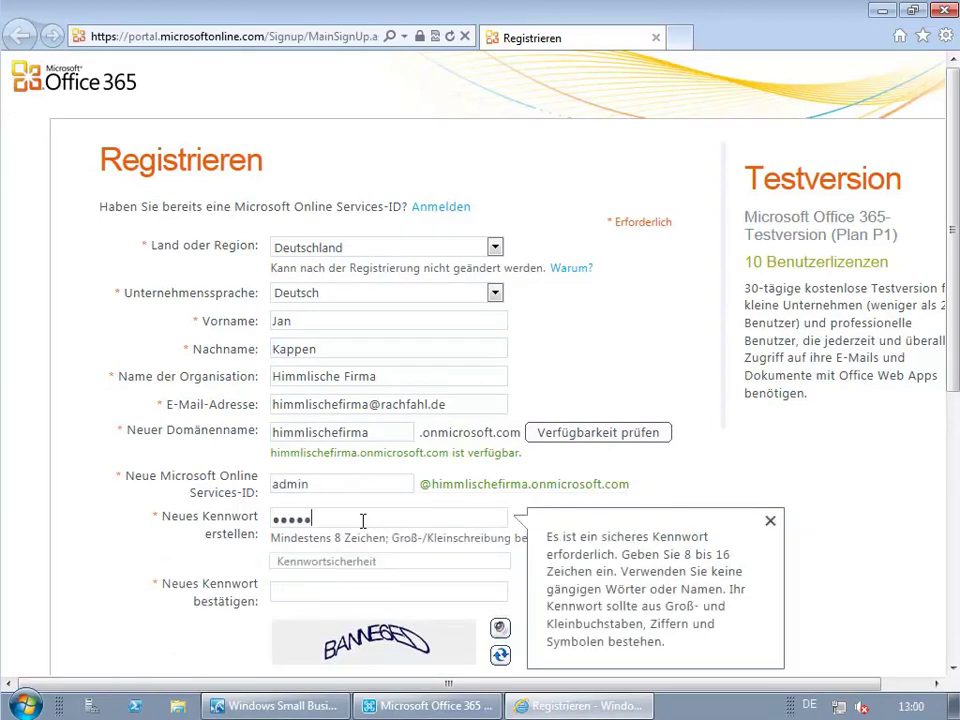
{"action": "type", "text": "********"}
{"action": "scroll", "coordinate": [362, 521], "scroll_direction": "down", "scroll_amount": 3}
{"action": "left_click", "coordinate": [374, 313]}
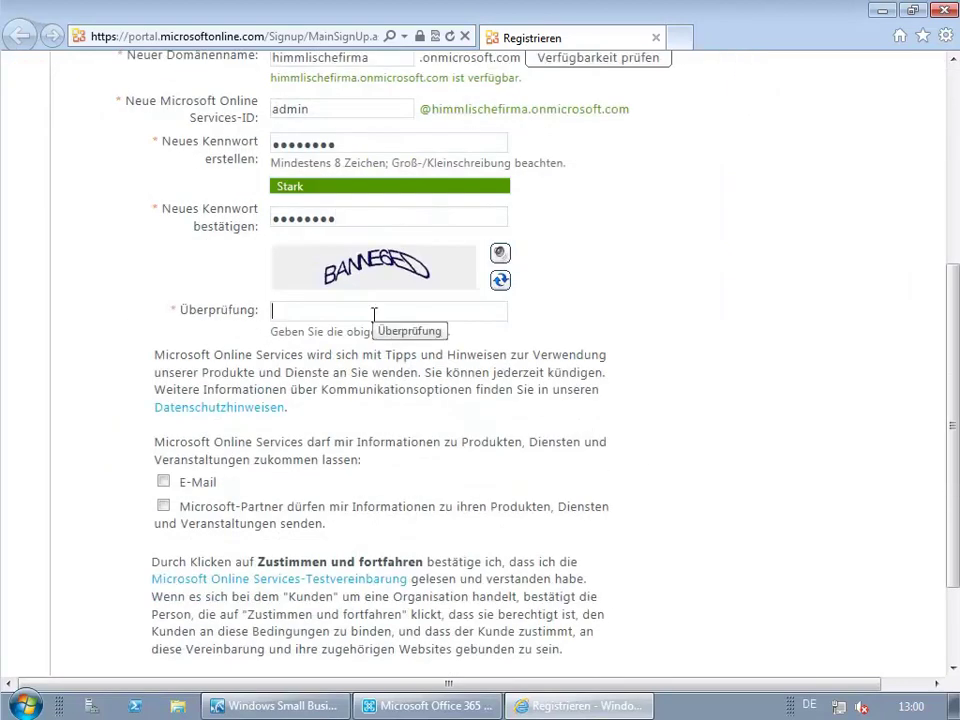
{"action": "type", "text": "BANNE6ED"}
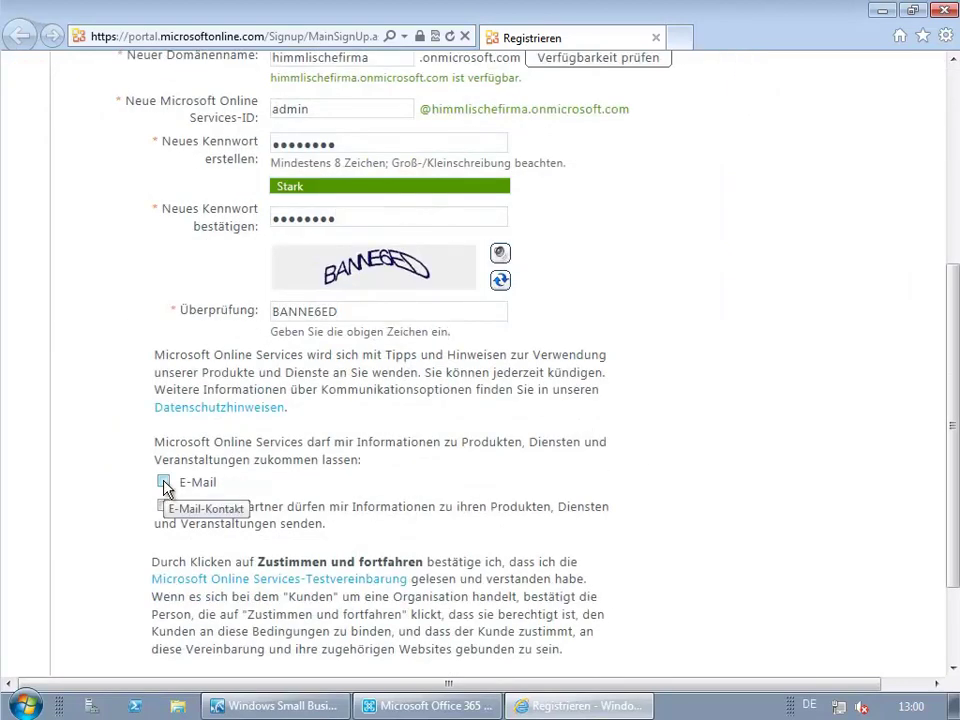
{"action": "scroll", "coordinate": [114, 491], "scroll_direction": "down", "scroll_amount": 3}
{"action": "left_click", "coordinate": [272, 562]}
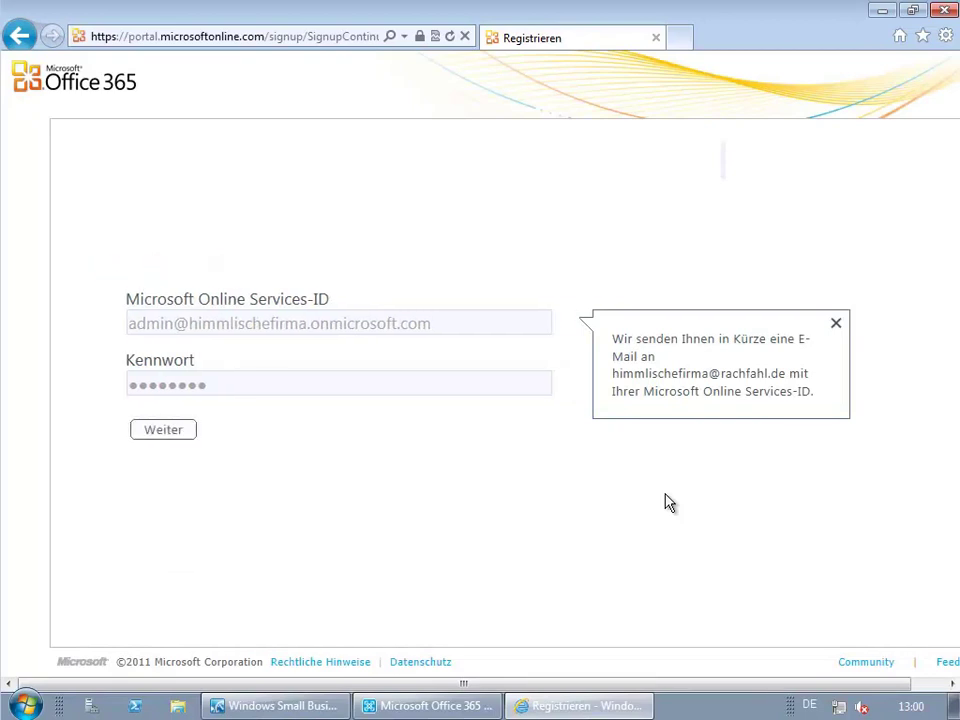
{"action": "left_click", "coordinate": [172, 433]}
{"action": "left_click", "coordinate": [812, 623]}
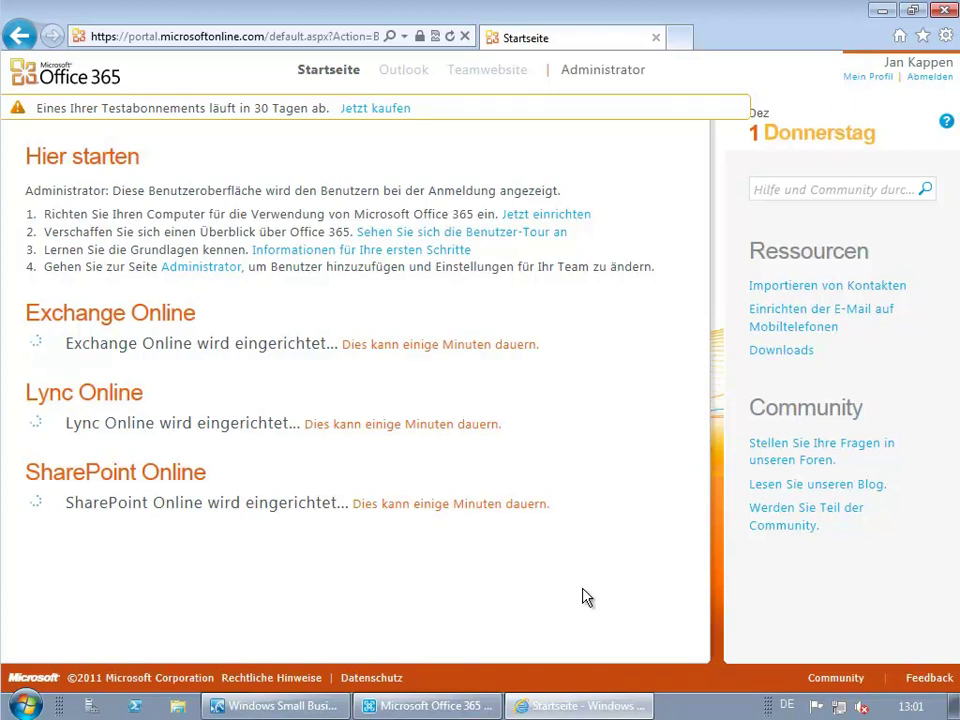
Enter the Office 365 administrator's onmicrosoft.com ID and password in the Integration wizard.
{"action": "left_click", "coordinate": [465, 705]}
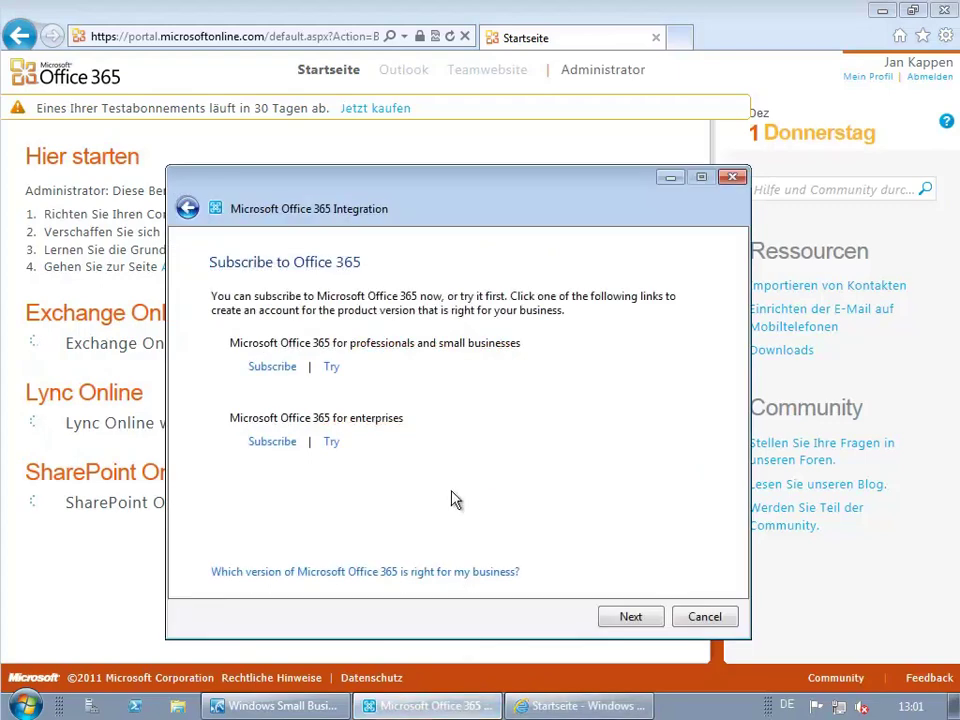
{"action": "left_click", "coordinate": [629, 617]}
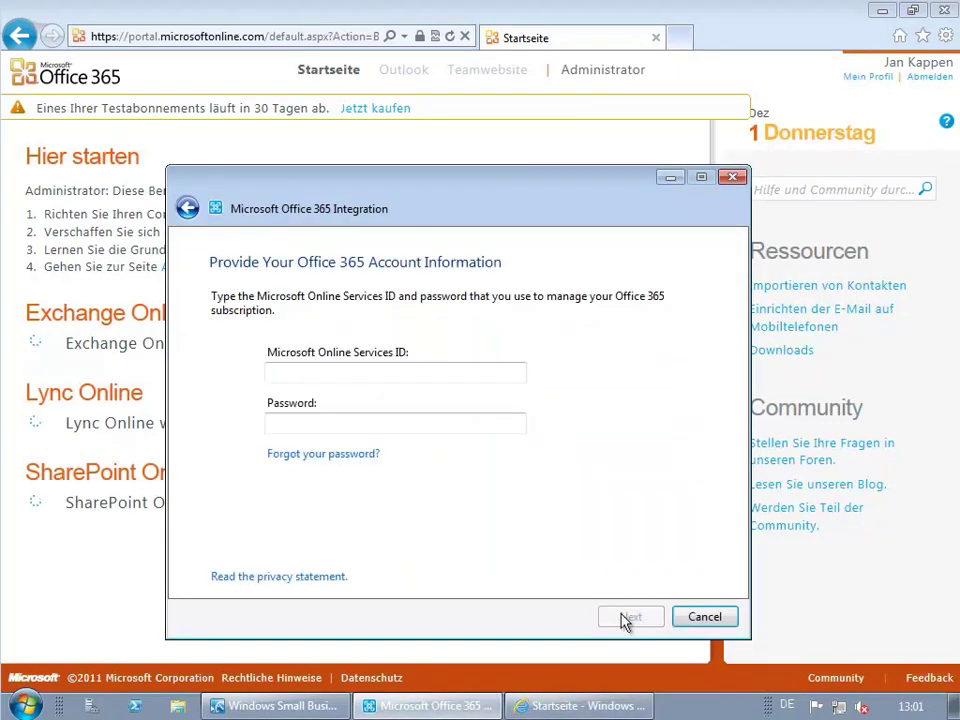
{"action": "left_click", "coordinate": [389, 373]}
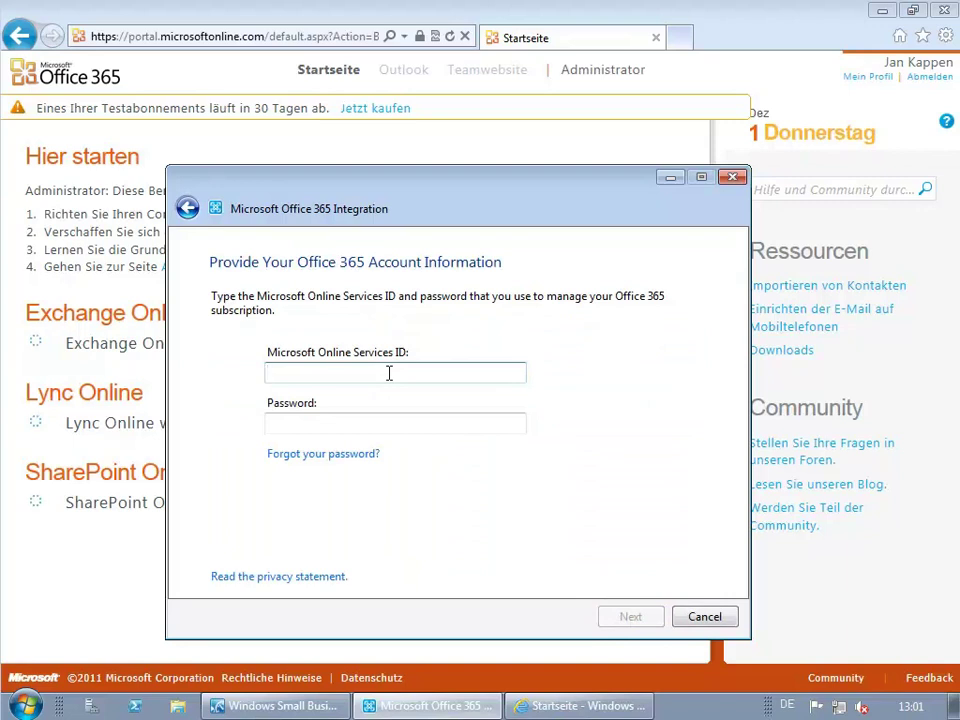
{"action": "key", "text": "Tab"}
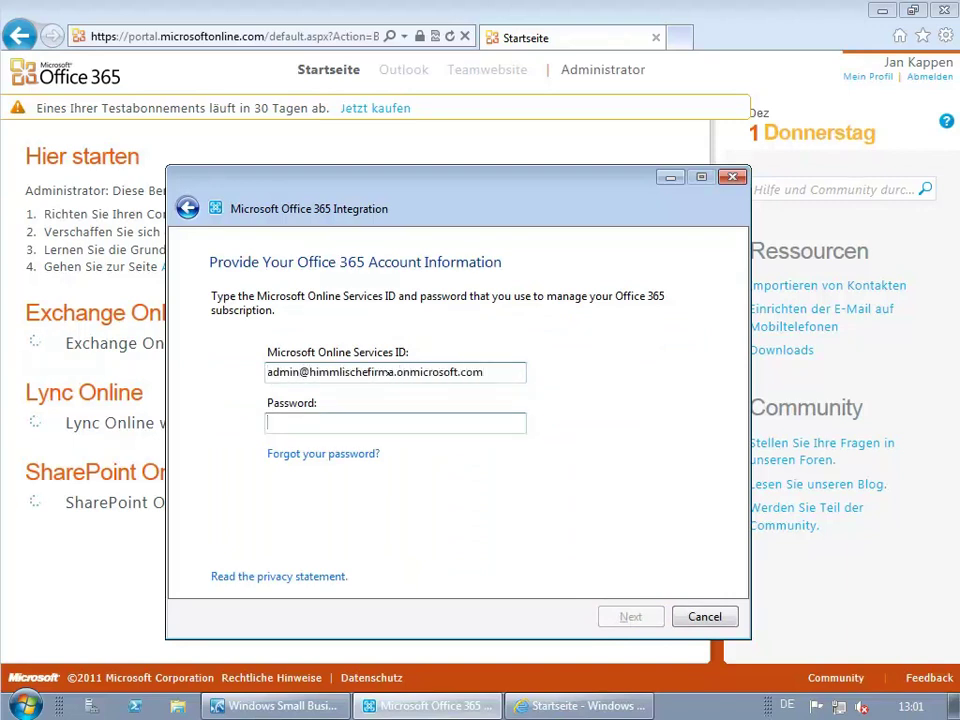
{"action": "type", "text": "********"}
{"action": "key", "text": "Return"}
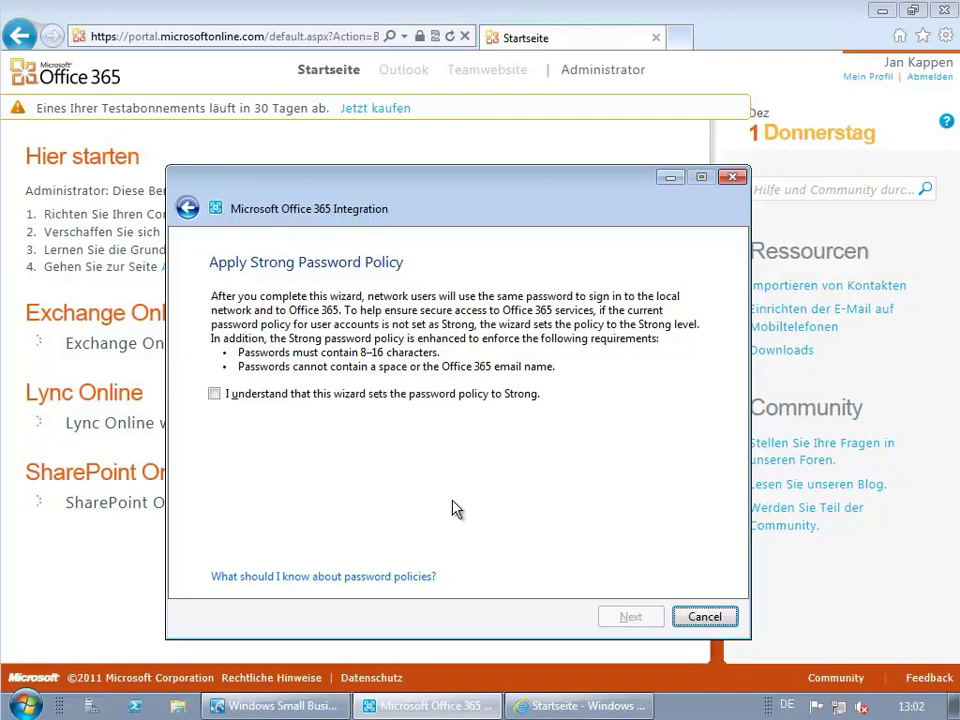
Accept the Strong password policy, run the Office 365 integration, and close the wizard.
{"action": "left_click", "coordinate": [214, 394]}
{"action": "left_click", "coordinate": [631, 617]}
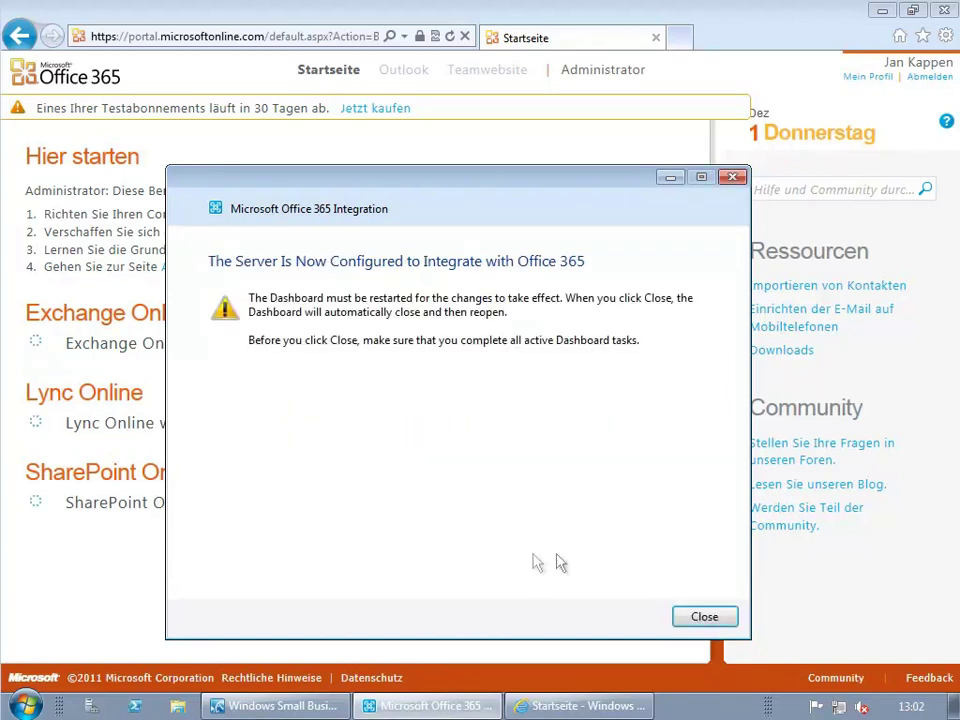
{"action": "left_click", "coordinate": [700, 618]}
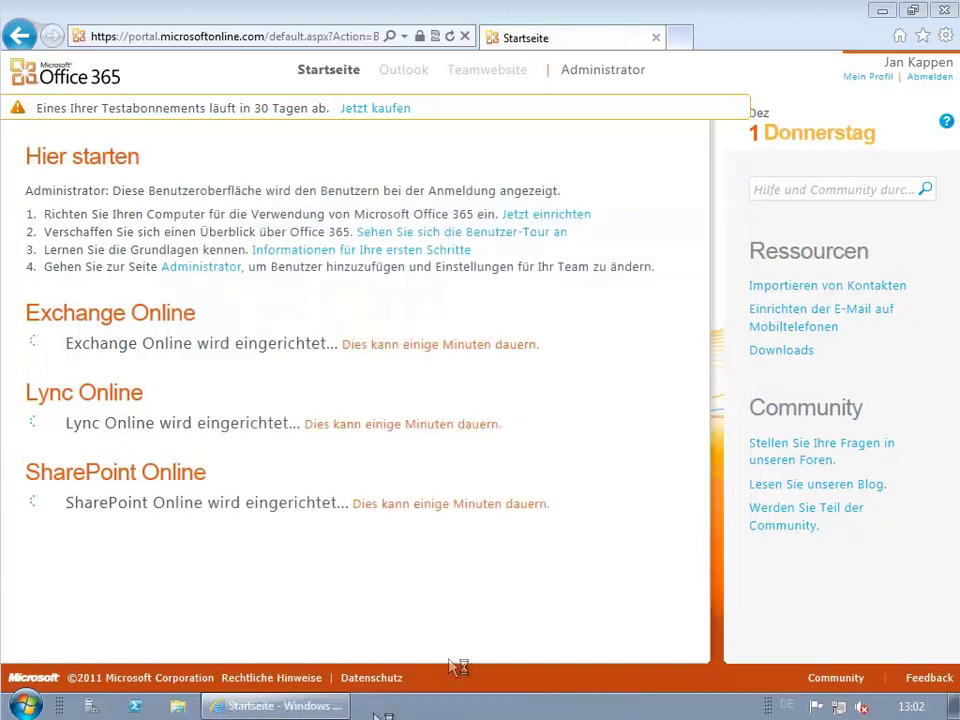
Review the Office 365 tab's subscription and licence details, then open the Benutzer list.
{"action": "left_click", "coordinate": [306, 707]}
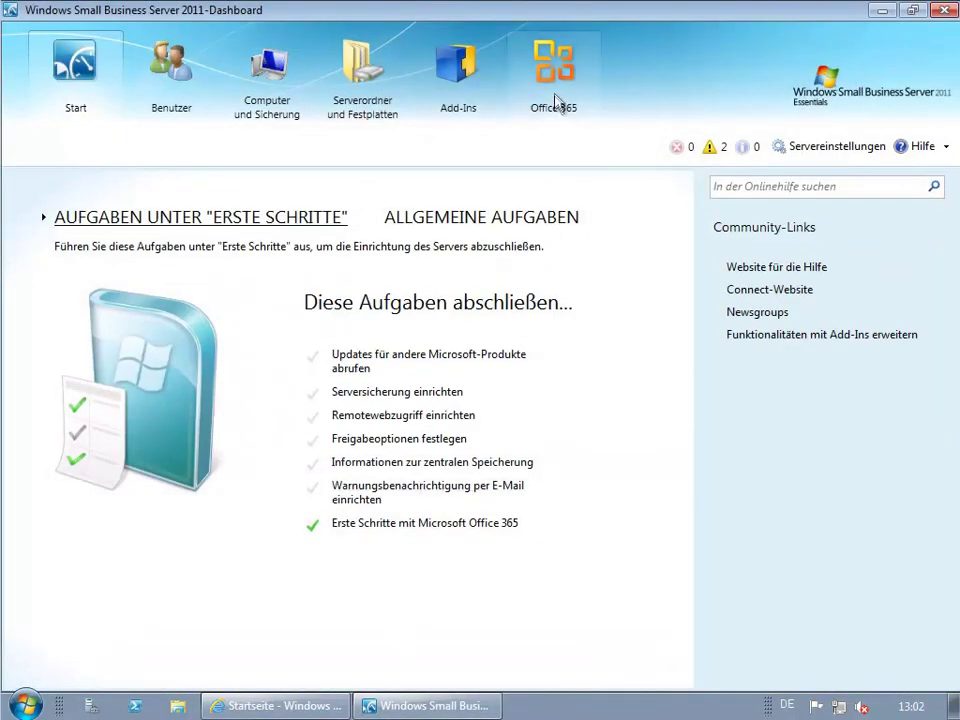
{"action": "left_click", "coordinate": [555, 97]}
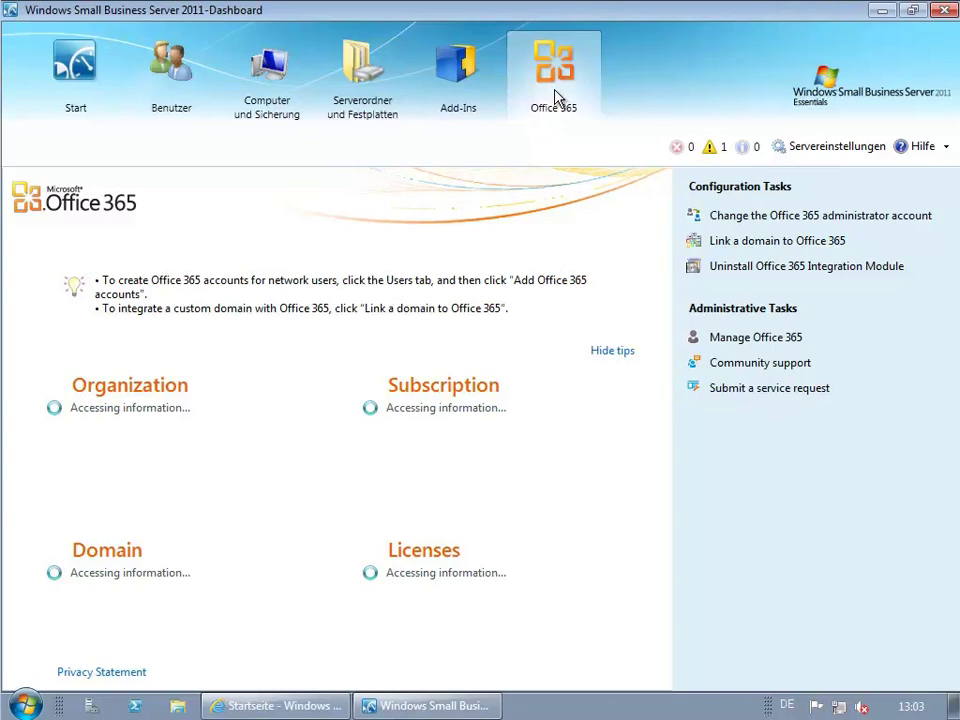
{"action": "left_click", "coordinate": [170, 86]}
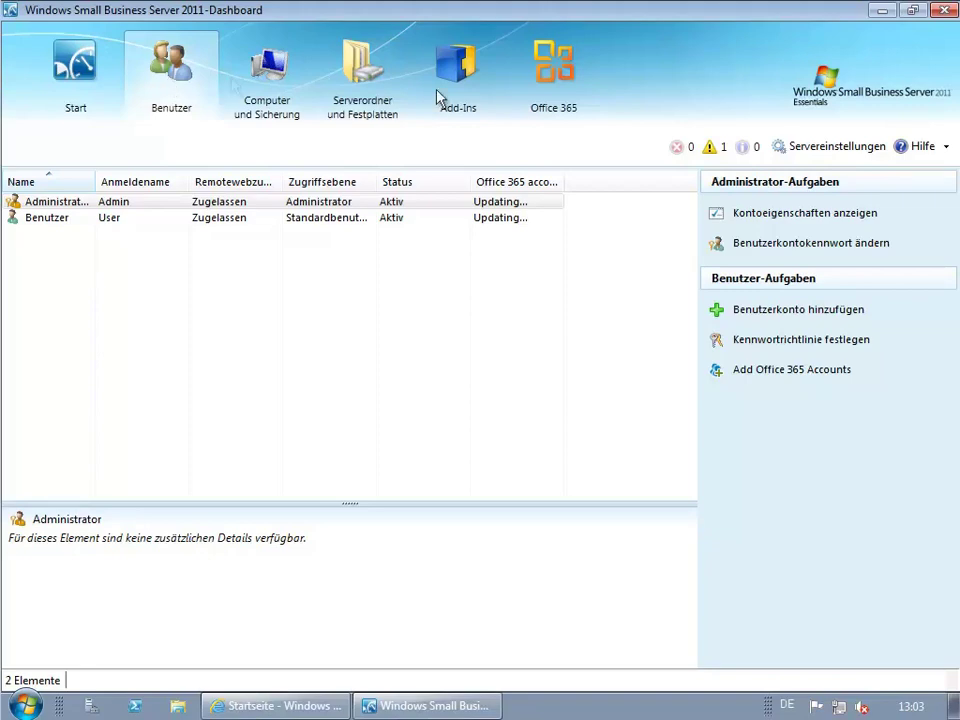
{"action": "left_click", "coordinate": [556, 75]}
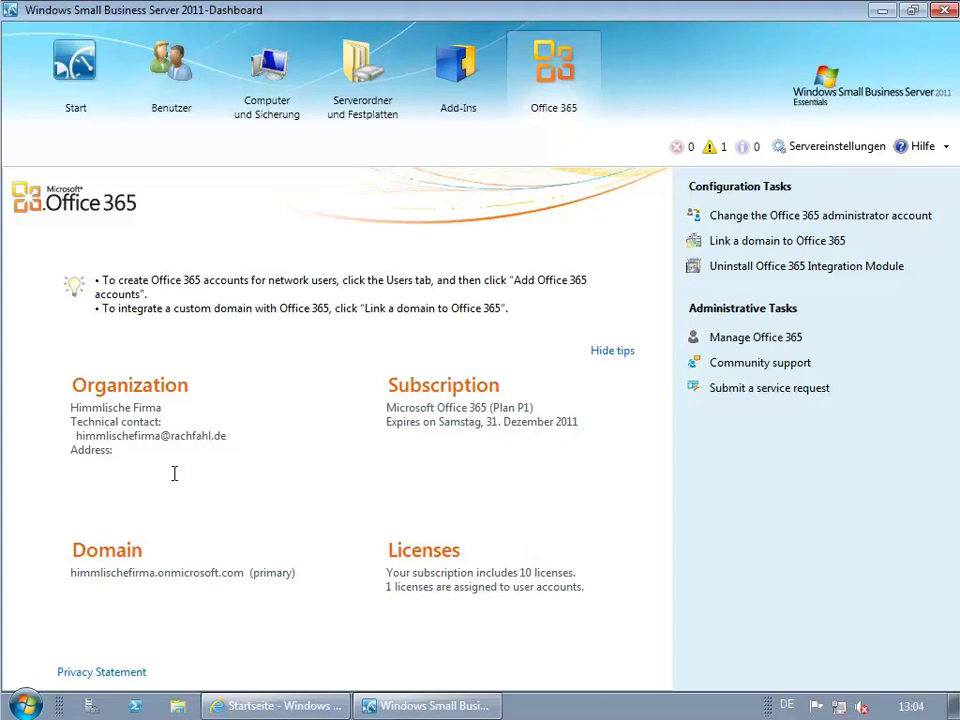
{"action": "left_click", "coordinate": [182, 112]}
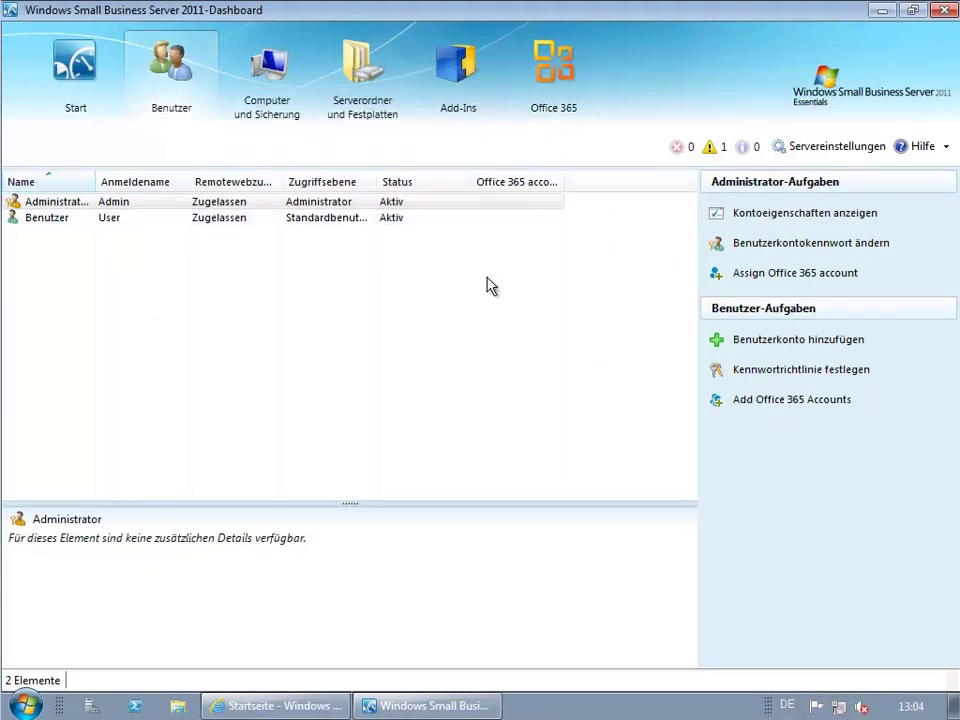
Add a Standardbenutzer with the user's name, account name and password, keeping read-only Firma access.
{"action": "left_click", "coordinate": [760, 342]}
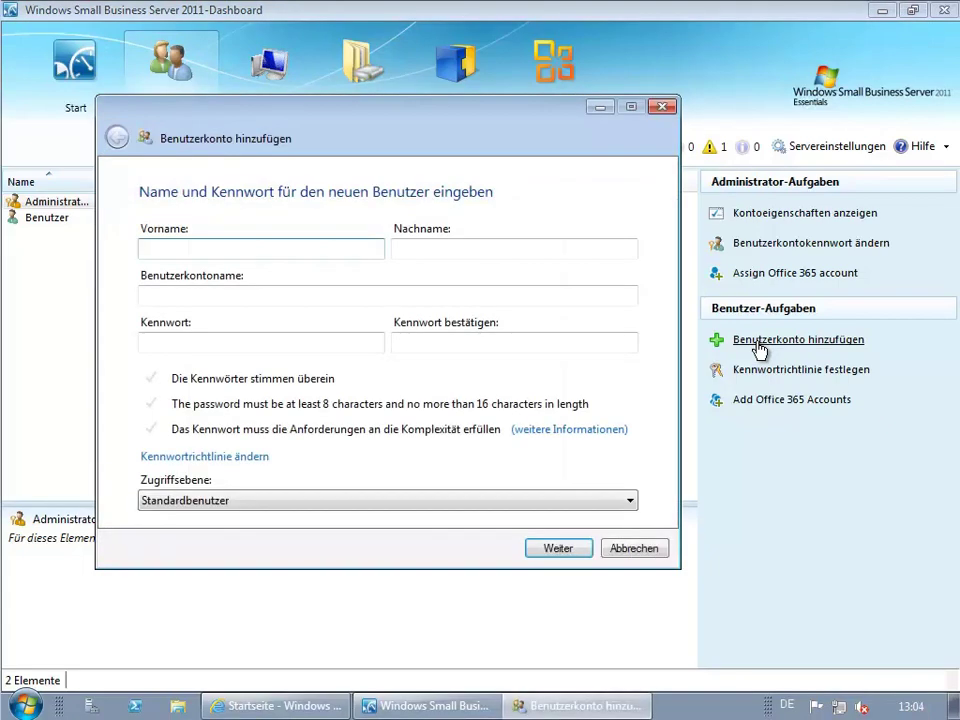
{"action": "key", "text": "Tab"}
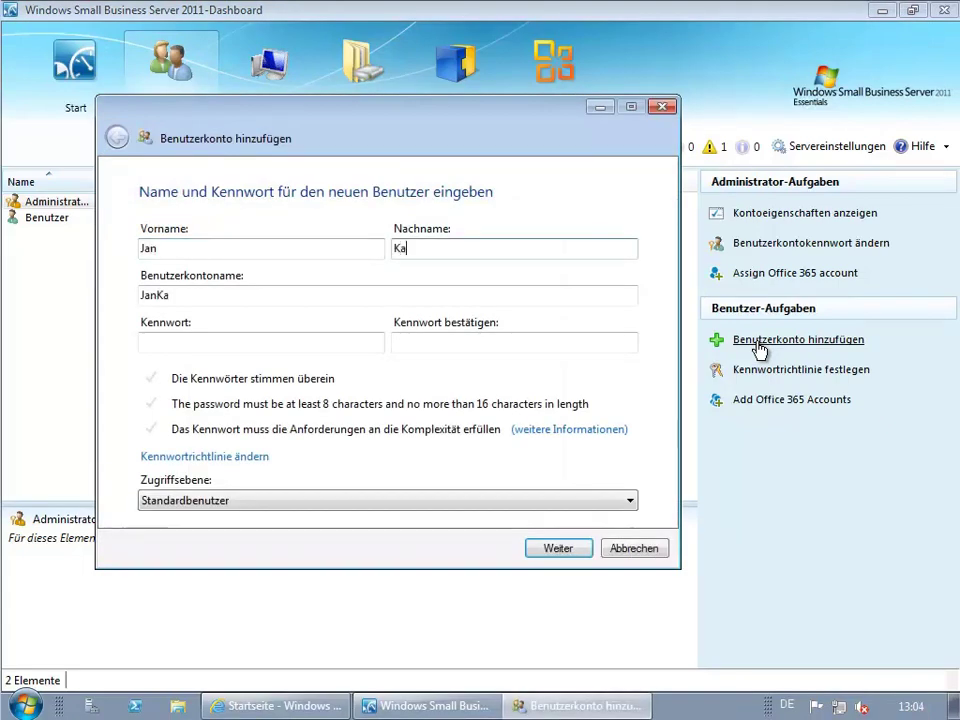
{"action": "key", "text": "Tab"}
{"action": "type", "text": "jk"}
{"action": "key", "text": "Tab"}
{"action": "type", "text": "•••••••"}
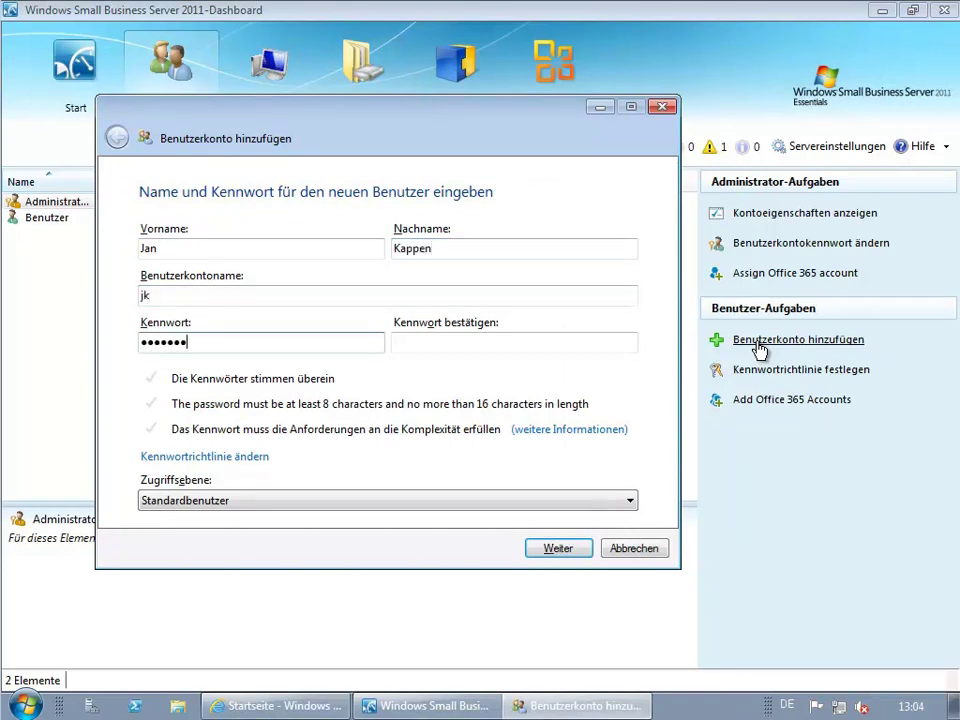
{"action": "type", "text": "•"}
{"action": "key", "text": "Tab"}
{"action": "type", "text": "••••••••"}
{"action": "left_click", "coordinate": [325, 501]}
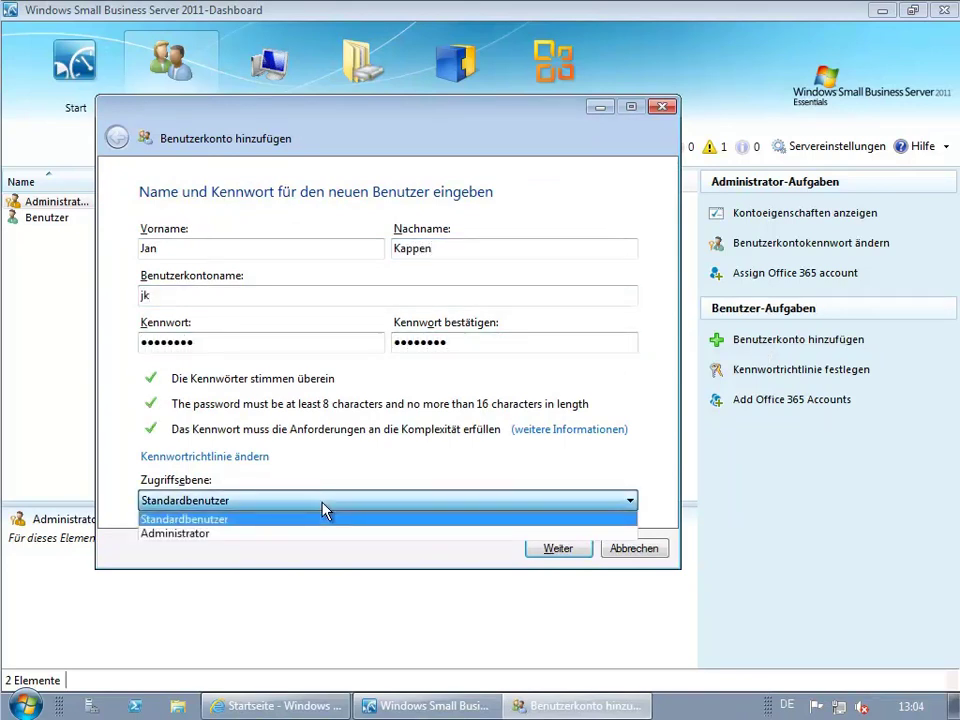
{"action": "left_click", "coordinate": [323, 512]}
{"action": "left_click", "coordinate": [563, 557]}
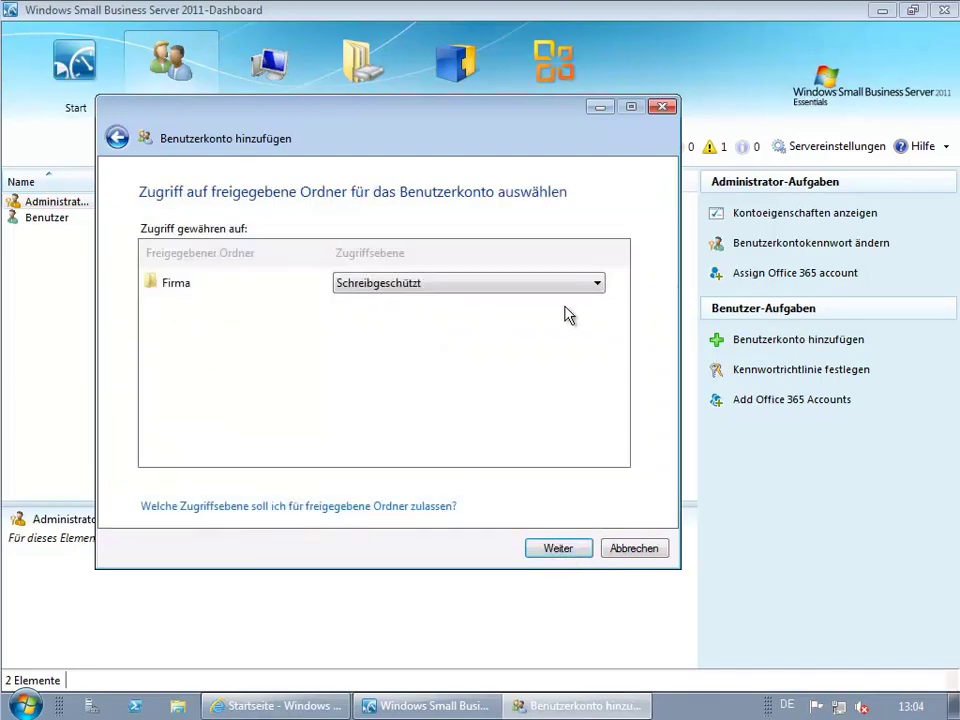
{"action": "left_click", "coordinate": [558, 549]}
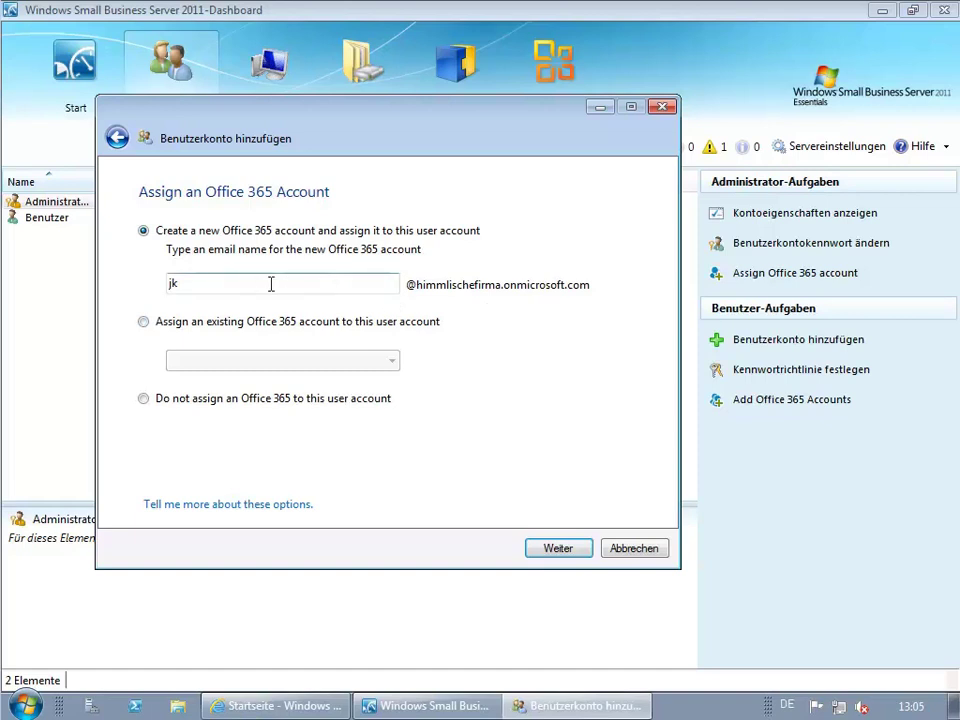
Set the user's Office 365 e-mail name and create the account.
{"action": "key", "text": "BackSpace"}
{"action": "key", "text": "BackSpace"}
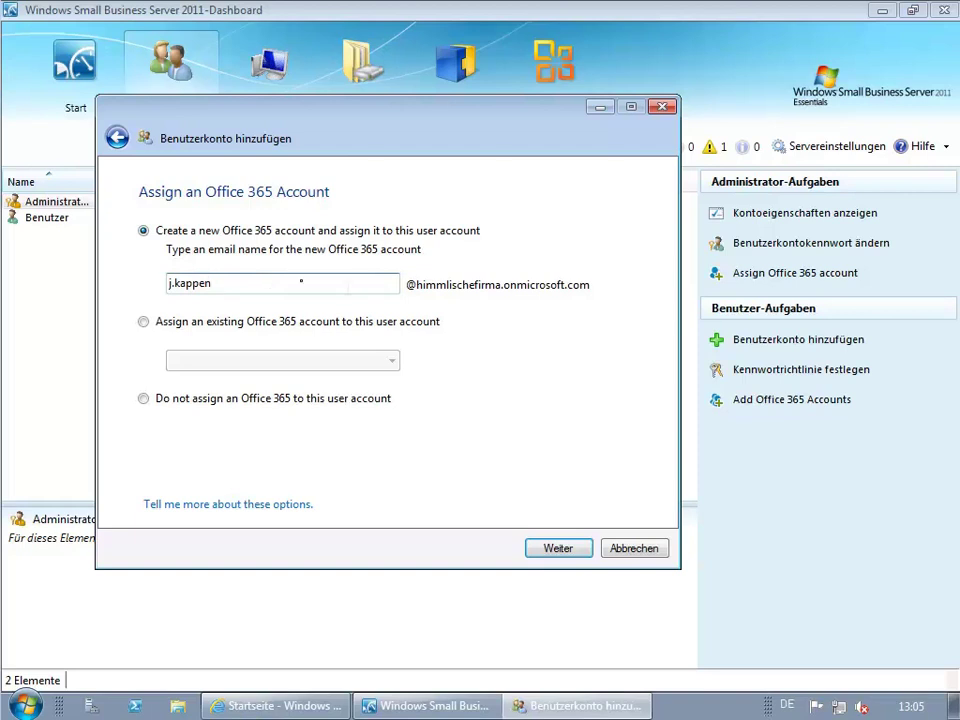
{"action": "left_click", "coordinate": [551, 548]}
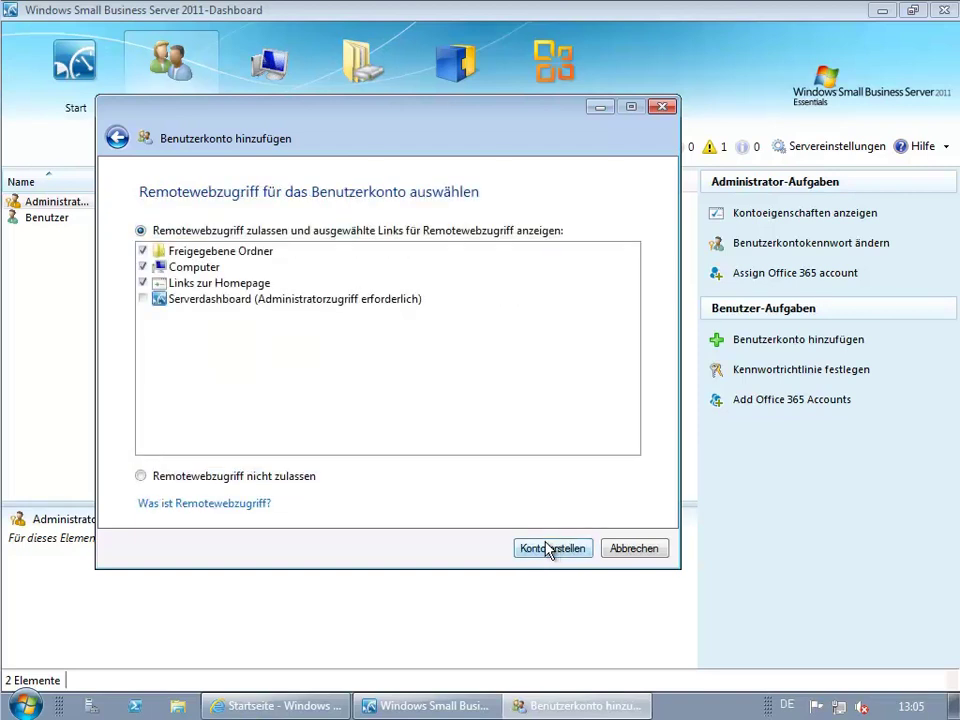
{"action": "left_click", "coordinate": [550, 549]}
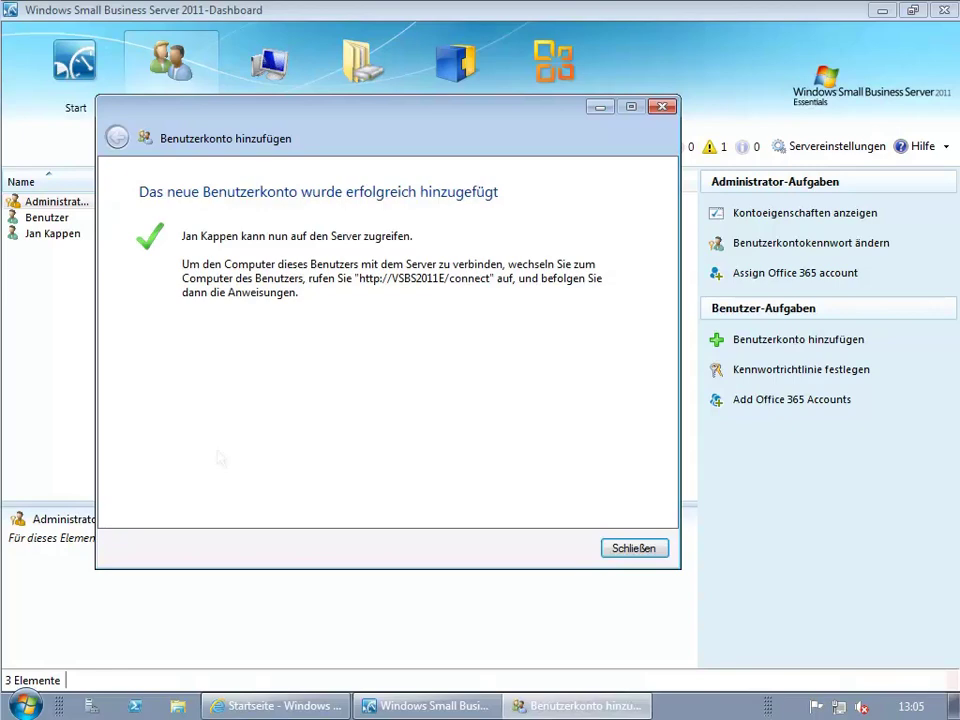
{"action": "left_click", "coordinate": [645, 547]}
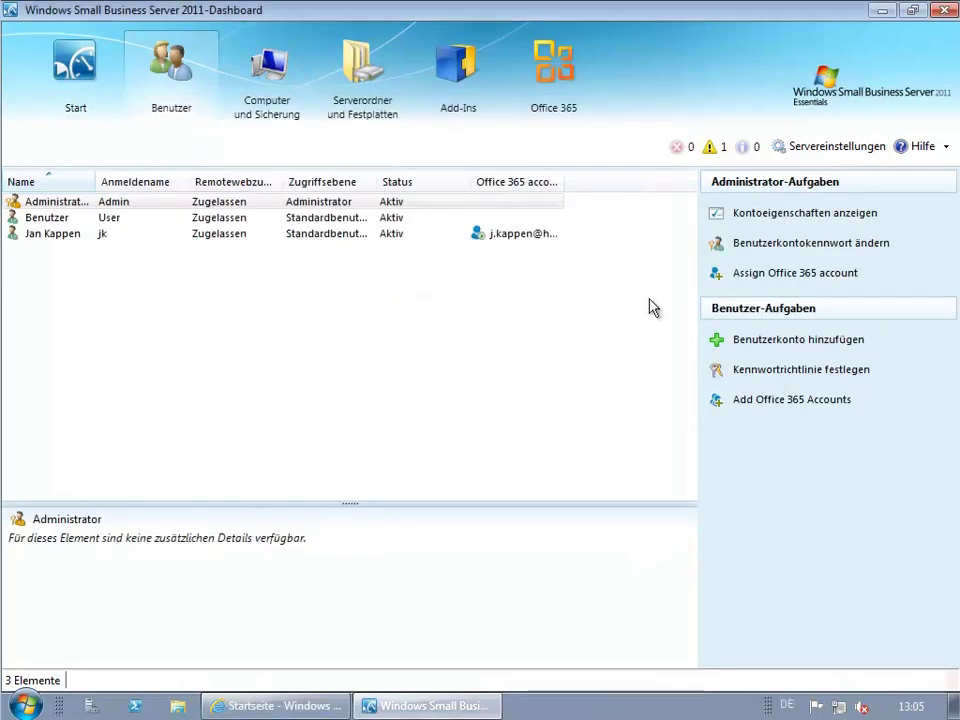
Enter the new user's first name, last name, account name and password twice.
{"action": "left_click", "coordinate": [786, 341]}
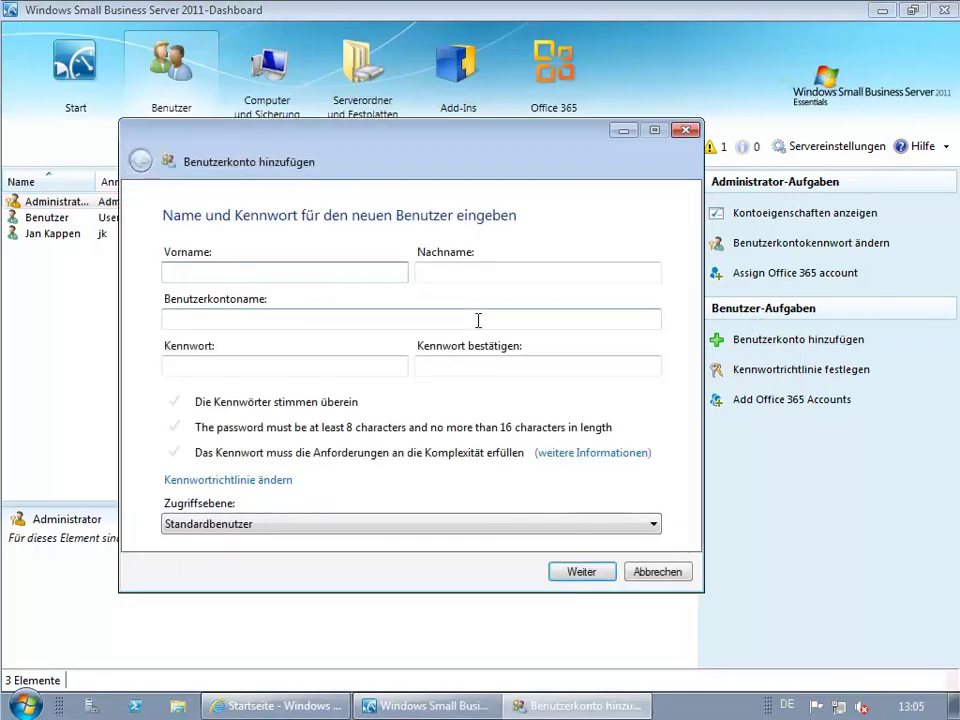
{"action": "type", "text": "Nils"}
{"action": "key", "text": "Tab"}
{"action": "type", "text": "pen"}
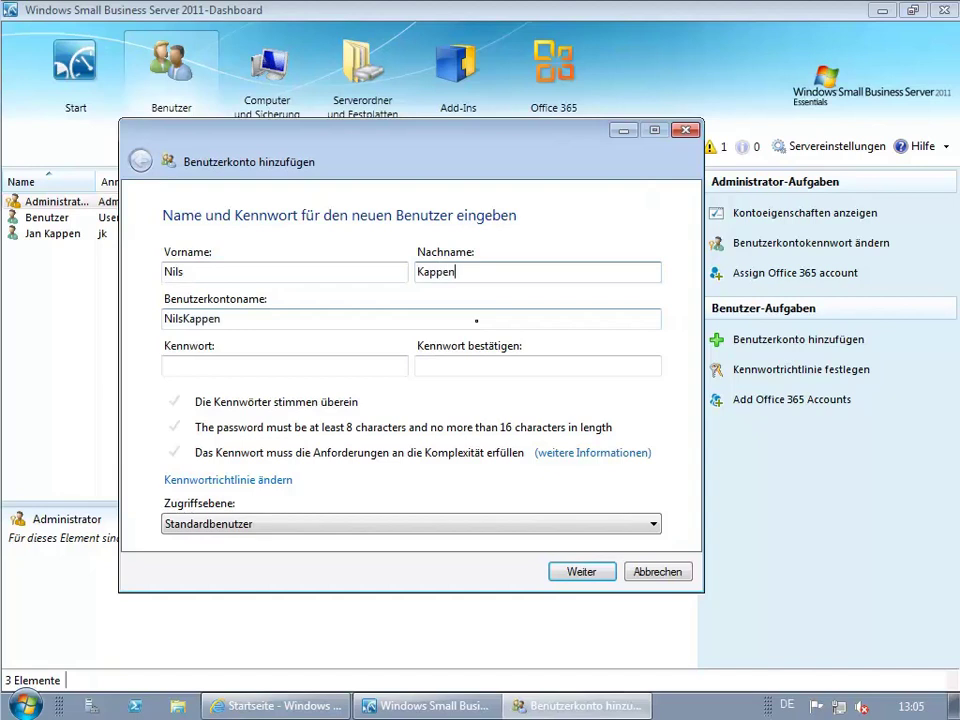
{"action": "key", "text": "Tab"}
{"action": "type", "text": "nk"}
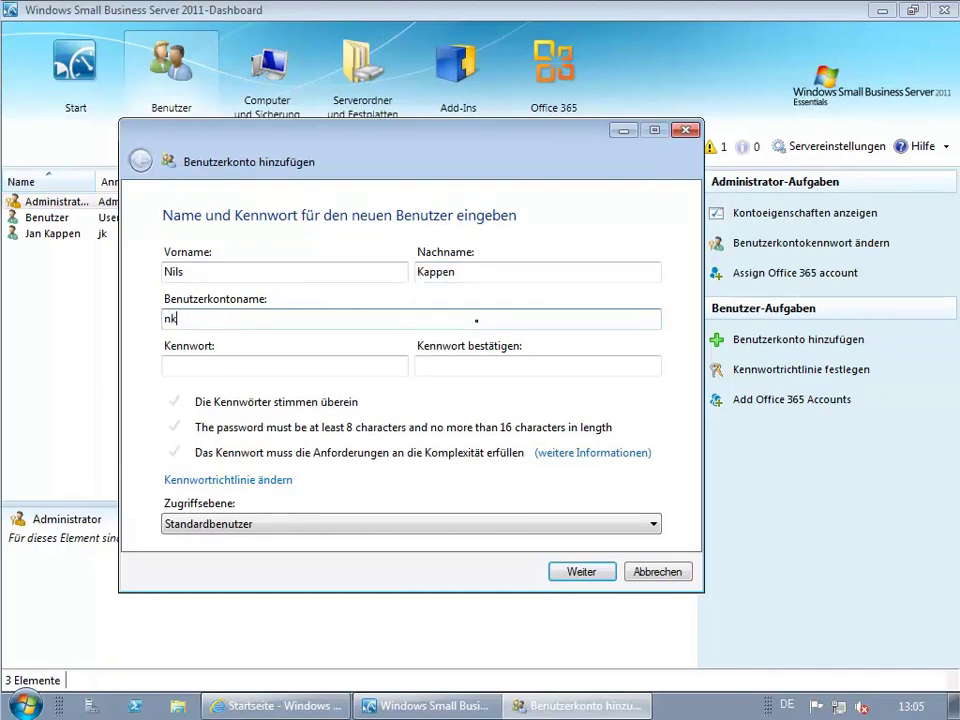
{"action": "key", "text": "Tab"}
{"action": "type", "text": "••••••••"}
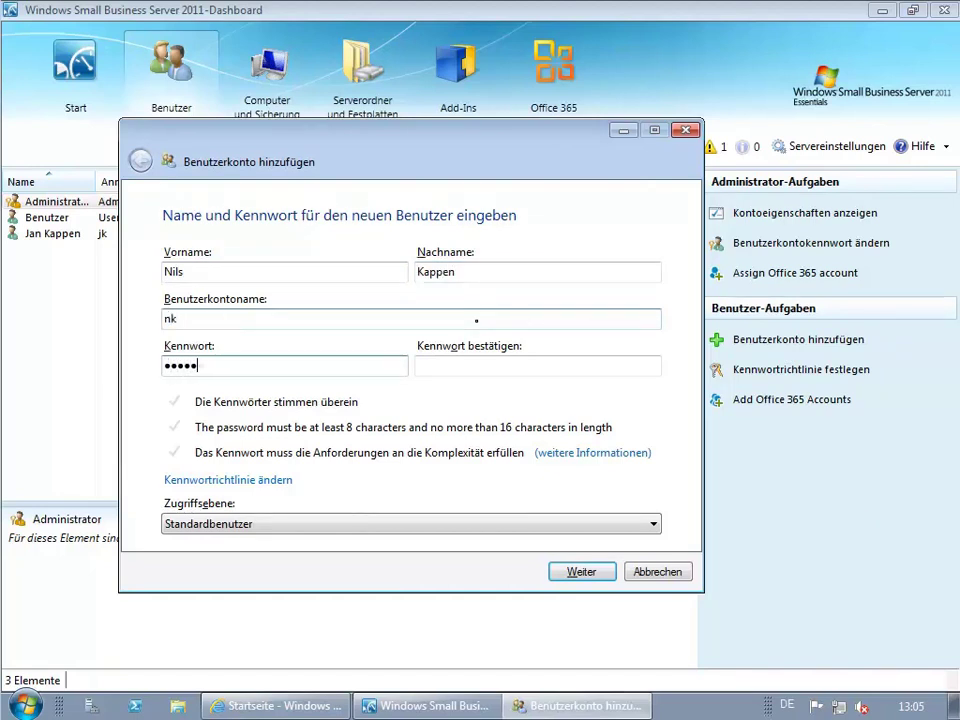
{"action": "key", "text": "Tab"}
{"action": "type", "text": "••••••••"}
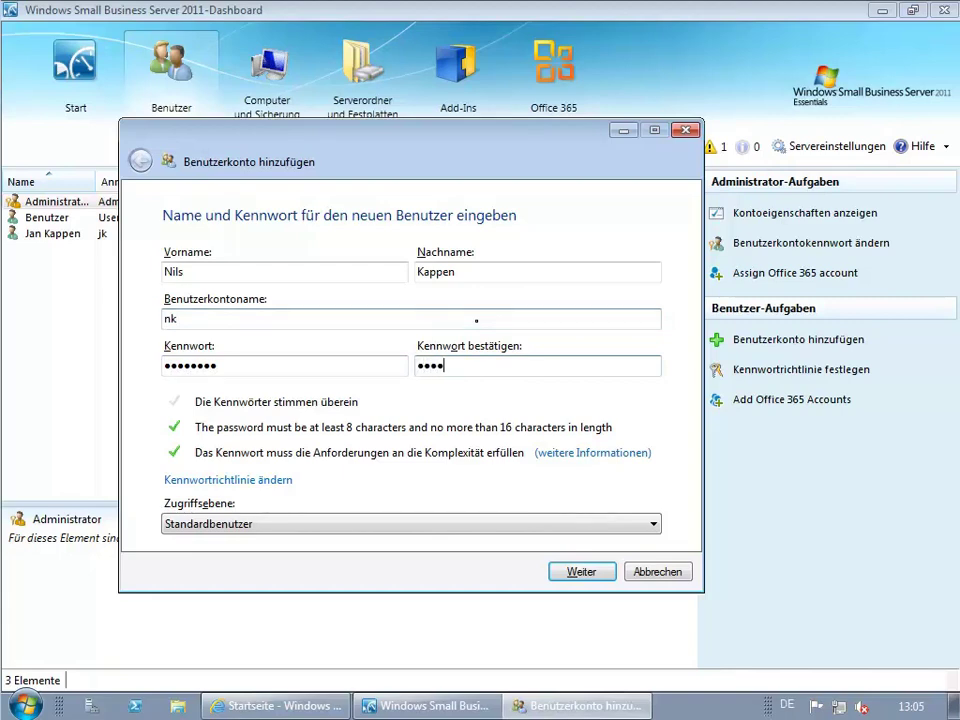
Give the user a new Office 365 e-mail name, keep remote web access, and create the account.
{"action": "left_click", "coordinate": [584, 574]}
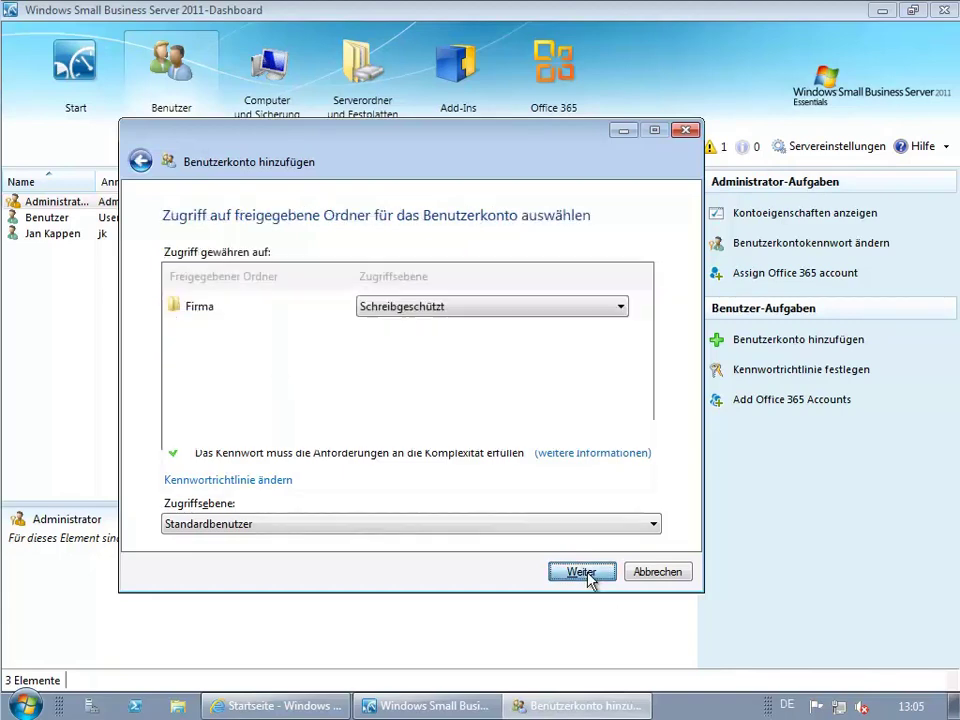
{"action": "left_click", "coordinate": [588, 577]}
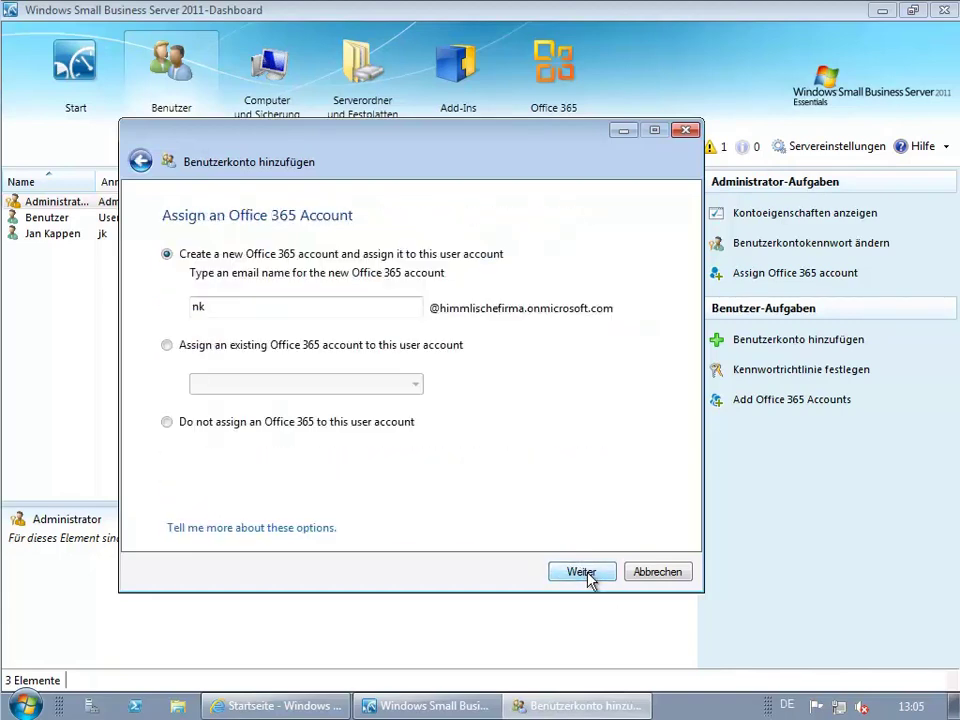
{"action": "left_click", "coordinate": [243, 309]}
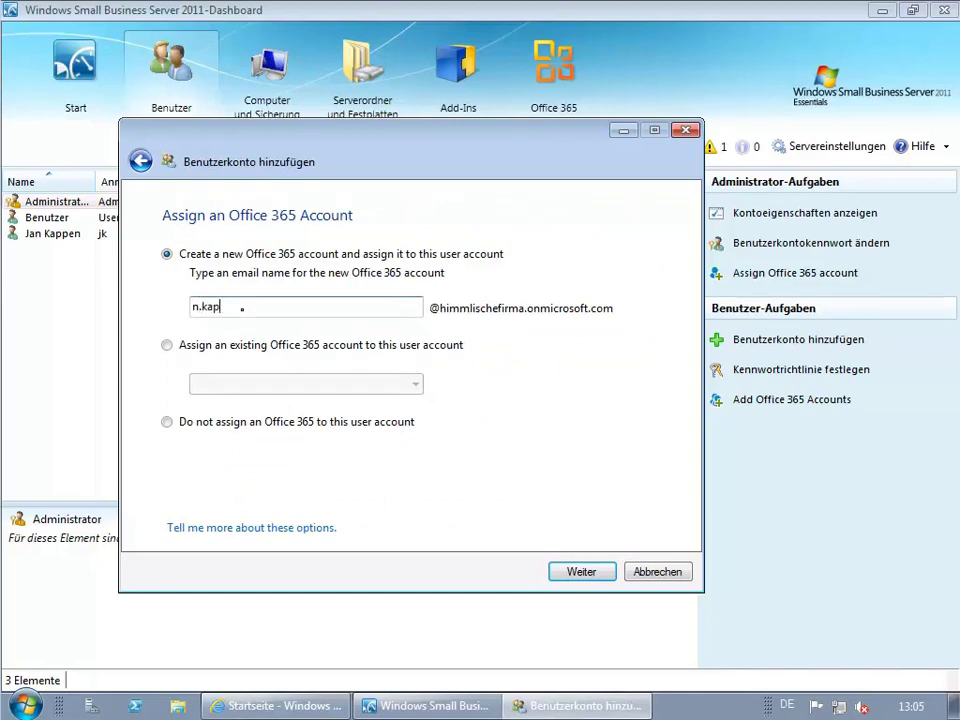
{"action": "left_click", "coordinate": [581, 571]}
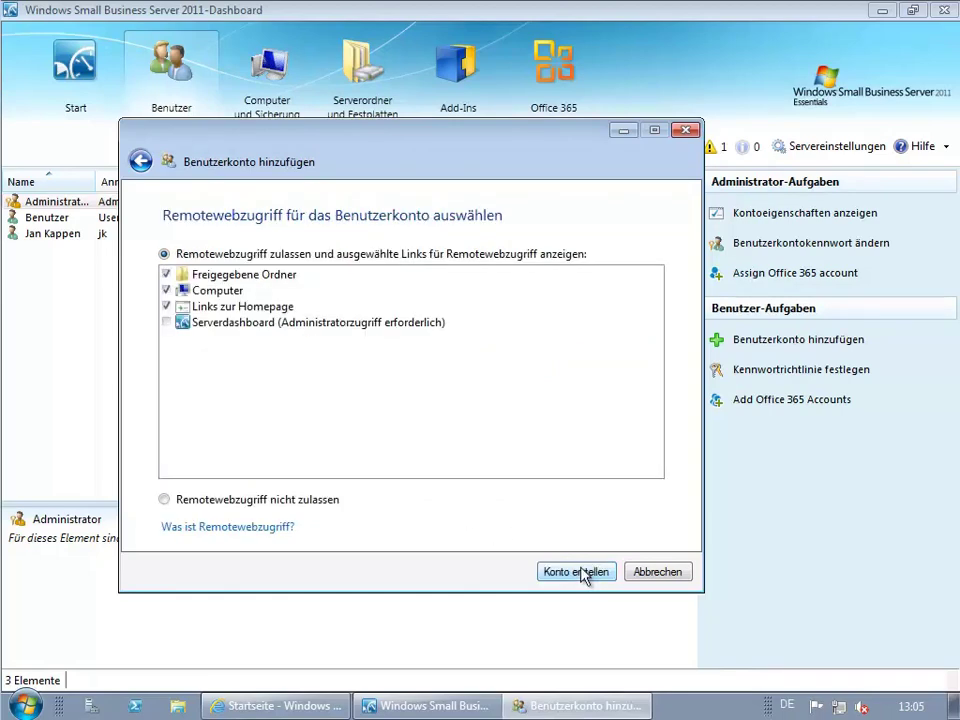
{"action": "left_click", "coordinate": [584, 573]}
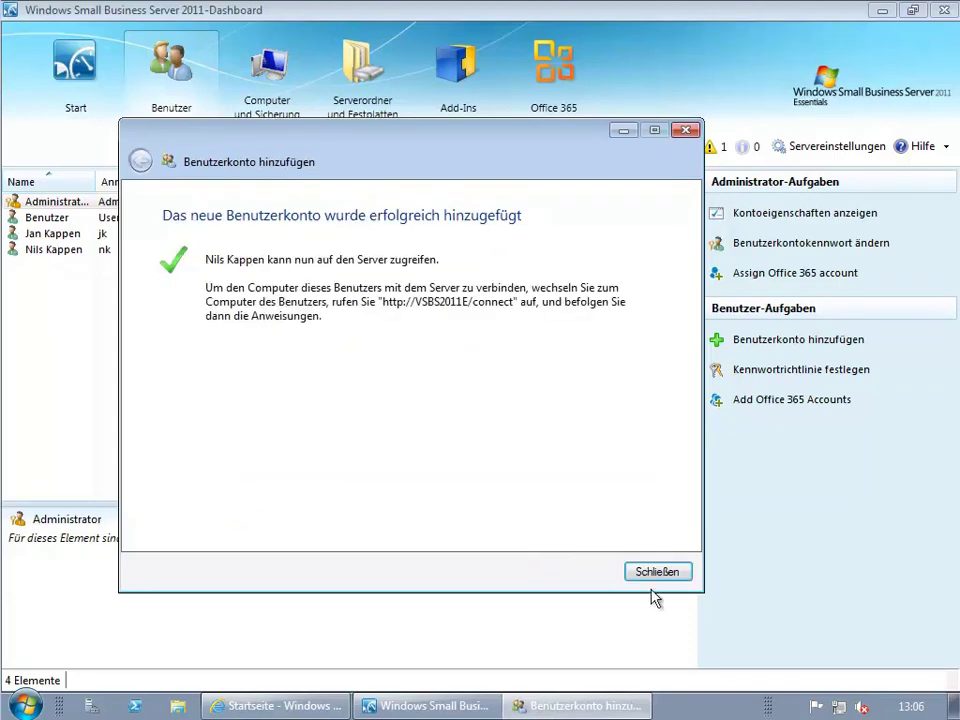
{"action": "left_click", "coordinate": [656, 572]}
Log on to the Windows 7 client as another domain user via Switch User.
{"action": "left_click", "coordinate": [561, 62]}
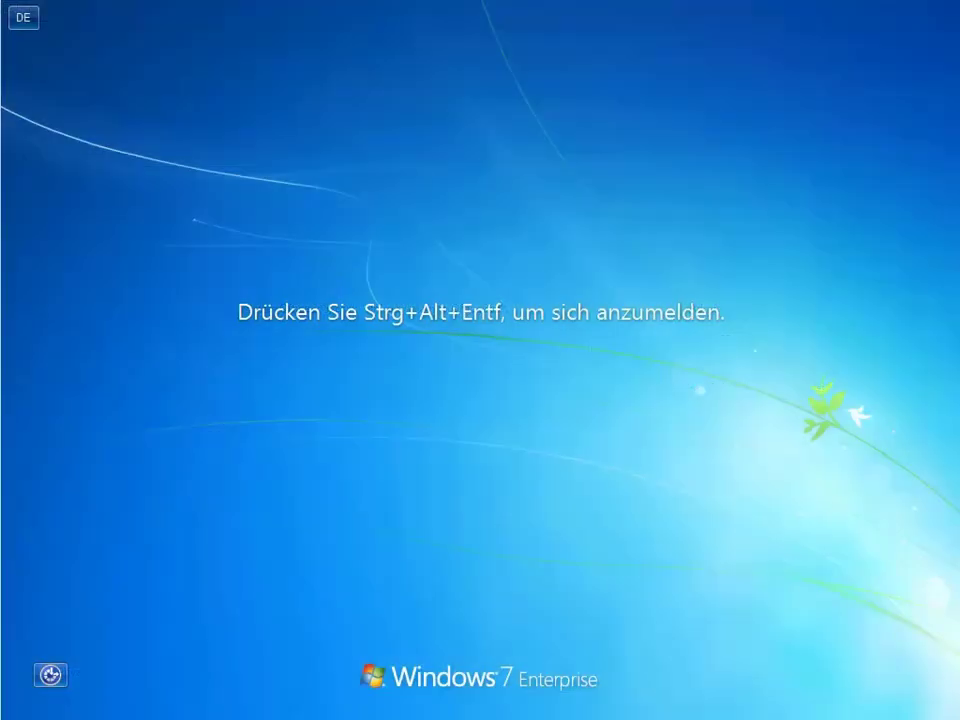
{"action": "key", "text": "ctrl+alt+Delete"}
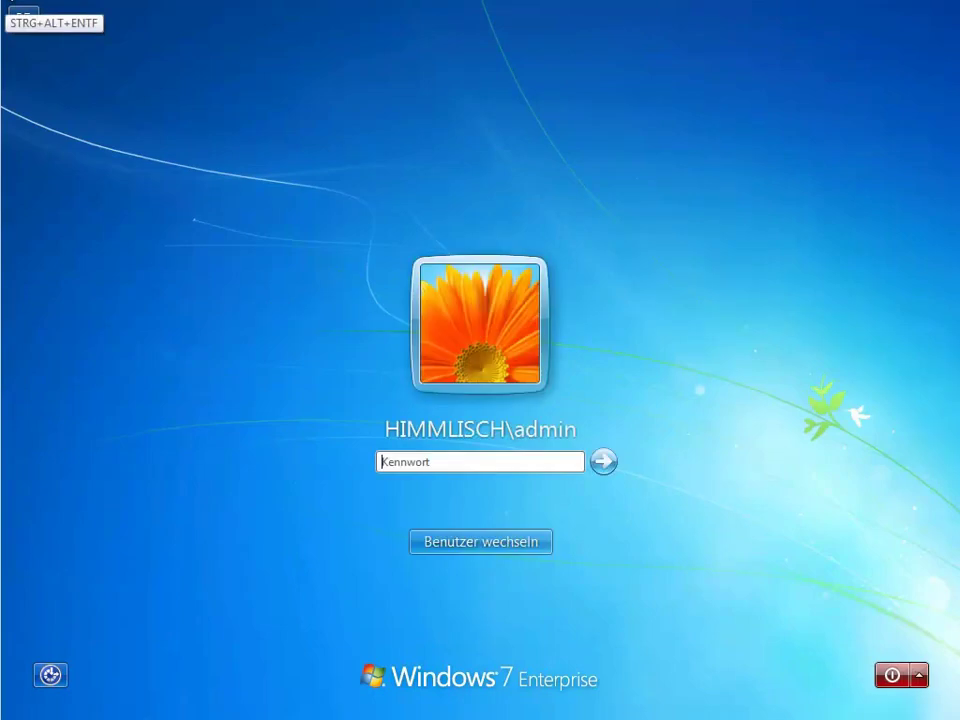
{"action": "left_click", "coordinate": [542, 405]}
{"action": "type", "text": "jk"}
{"action": "key", "text": "Tab"}
{"action": "type", "text": "****"}
{"action": "key", "text": "Return"}
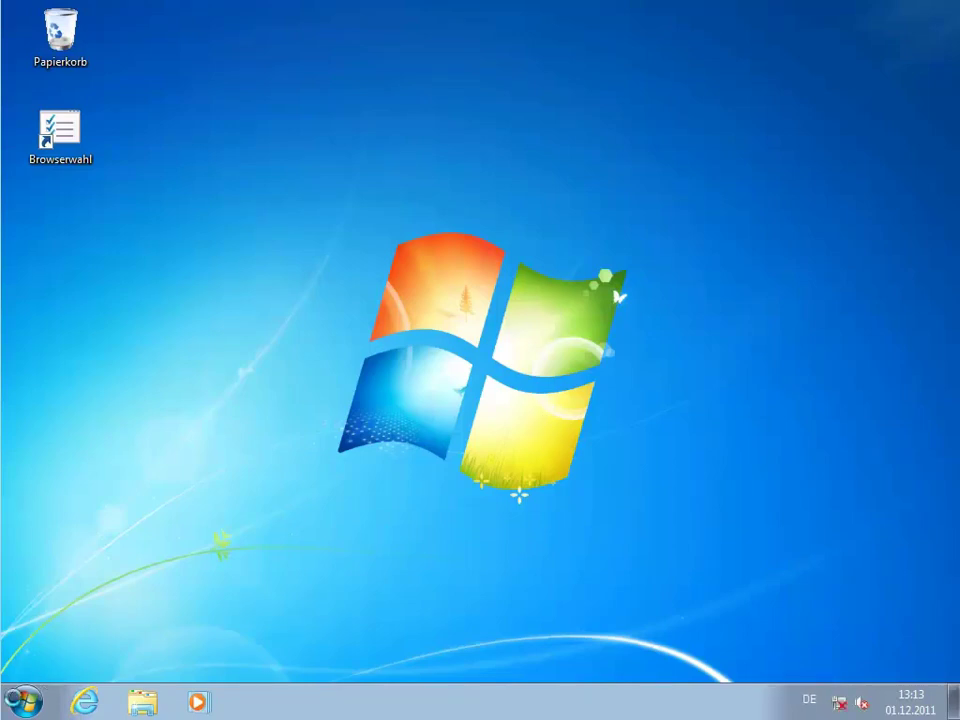
Create a desktop shortcut to Outlook 2010 from Start > All Programs > Microsoft Office.
{"action": "left_click", "coordinate": [26, 701]}
{"action": "left_click", "coordinate": [90, 618]}
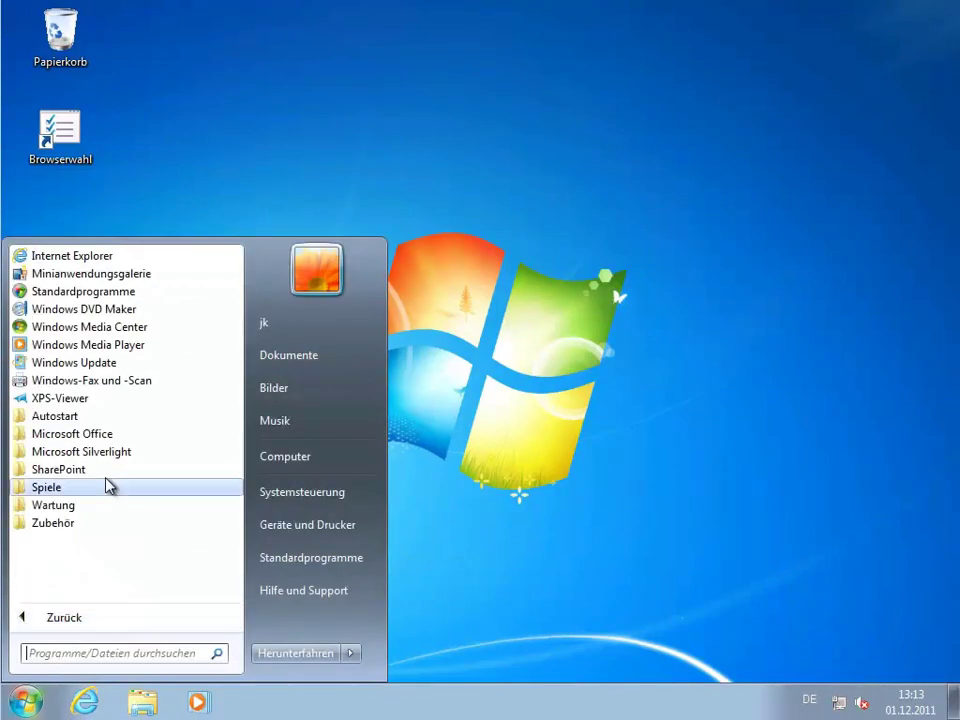
{"action": "left_click", "coordinate": [105, 437]}
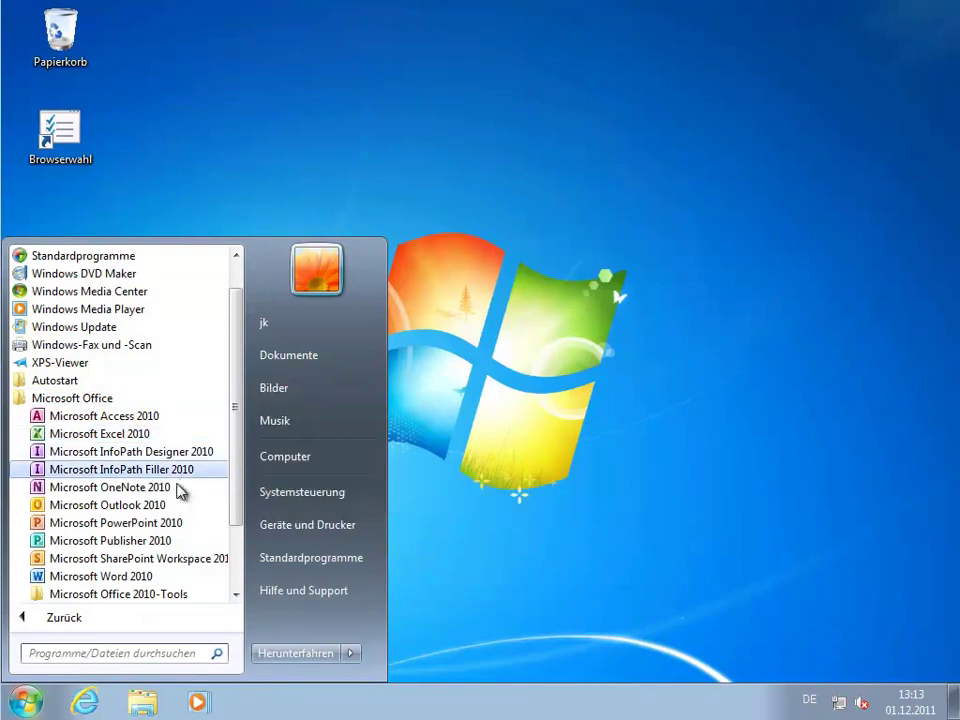
{"action": "left_click_drag", "start_coordinate": [141, 508], "coordinate": [58, 250]}
{"action": "left_click", "coordinate": [242, 233]}
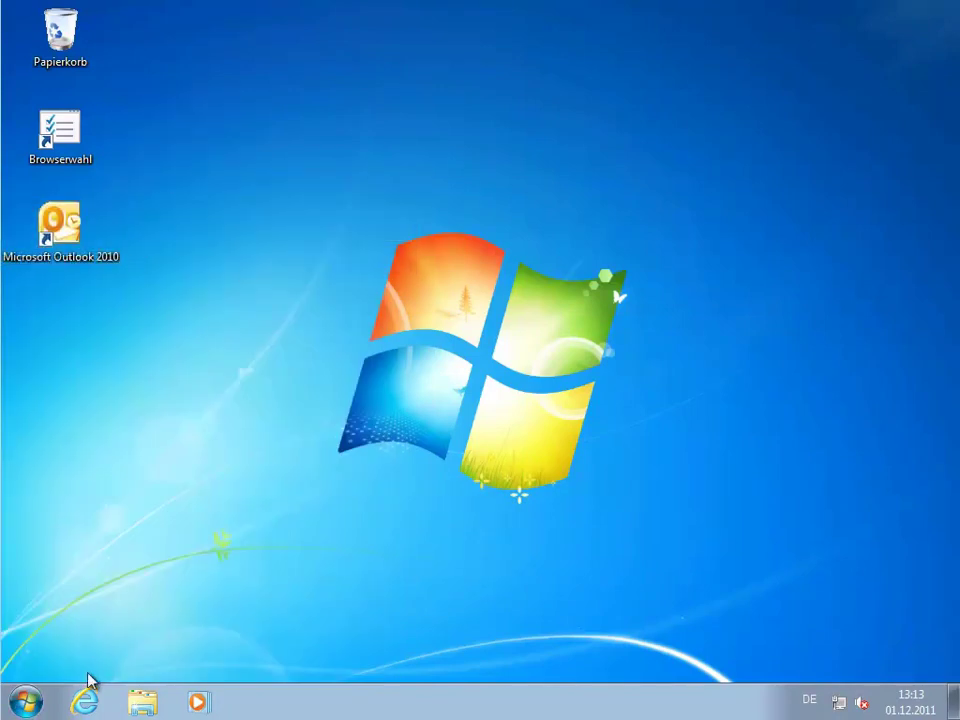
Launch Internet Explorer, declining the recommended browser settings.
{"action": "left_click", "coordinate": [85, 701]}
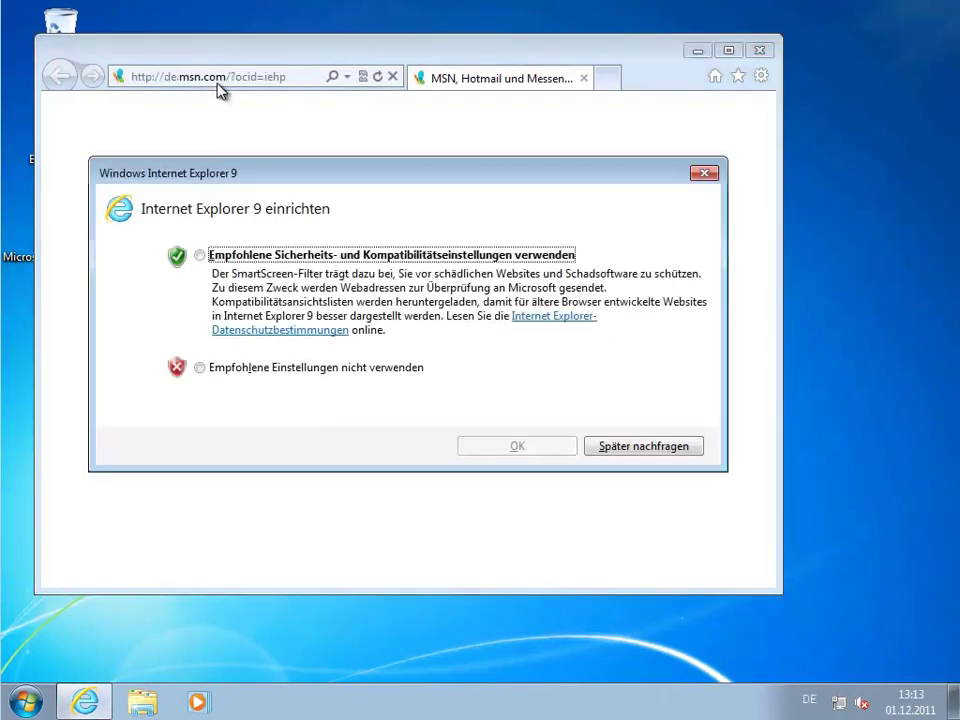
{"action": "left_click", "coordinate": [350, 368]}
{"action": "left_click", "coordinate": [508, 450]}
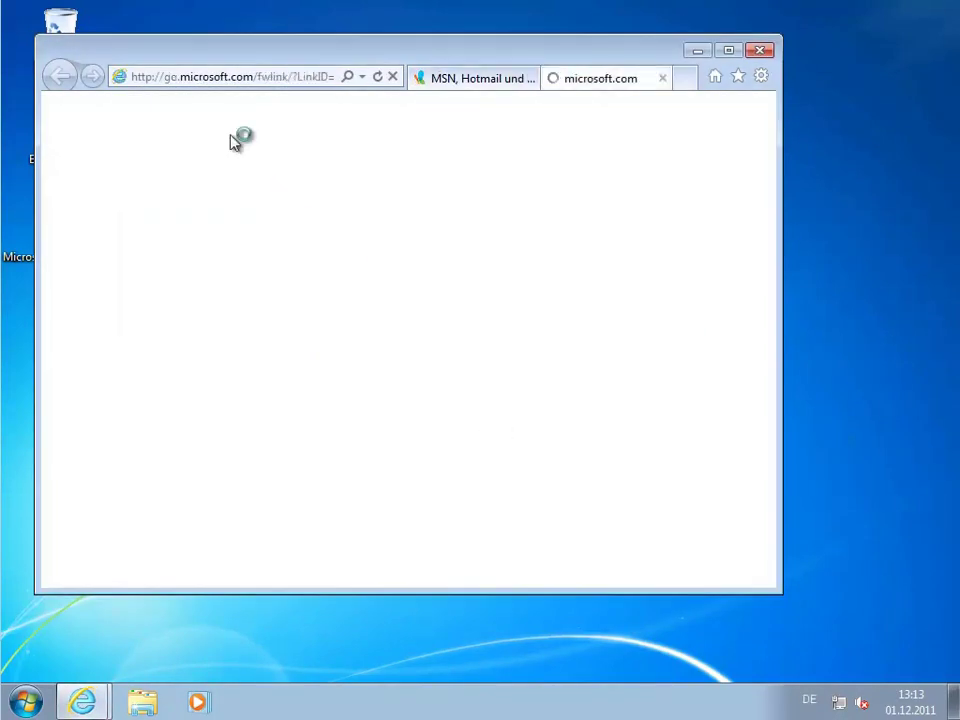
Go to portal.microsoftonline.com, maximize the window and close the MSN tab.
{"action": "left_click", "coordinate": [313, 80]}
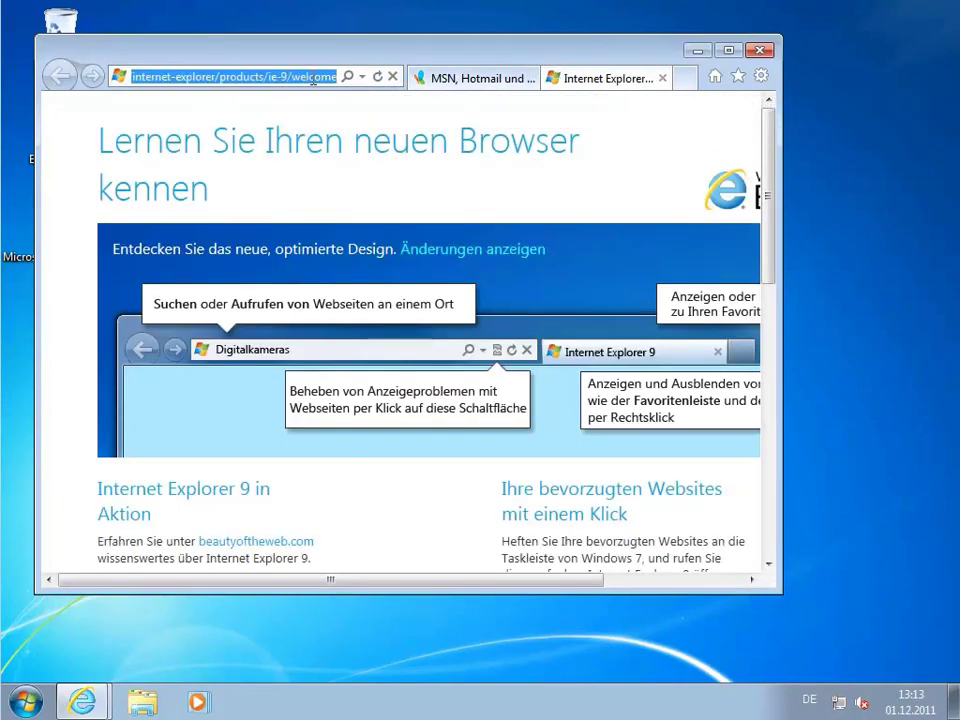
{"action": "type", "text": "portal.m"}
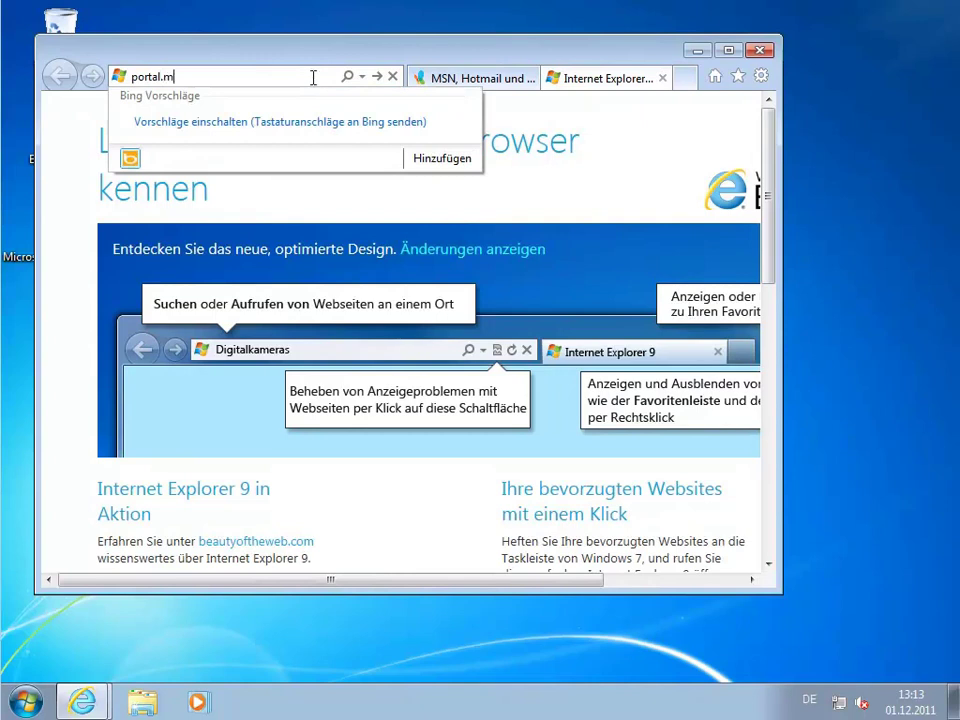
{"action": "type", "text": "icrosoftonline.com"}
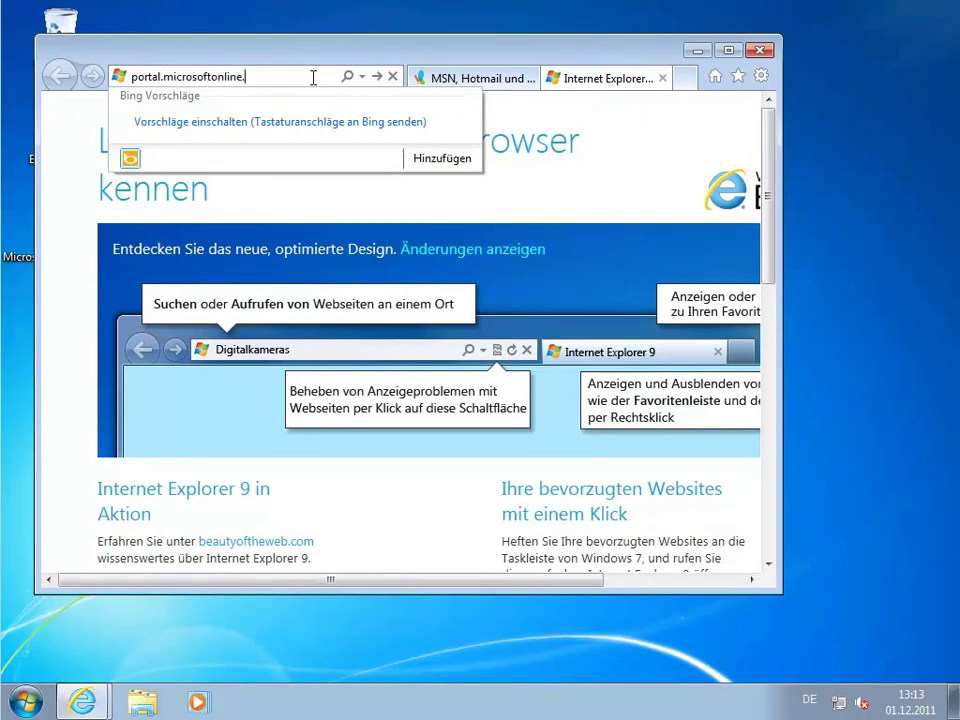
{"action": "key", "text": "Return"}
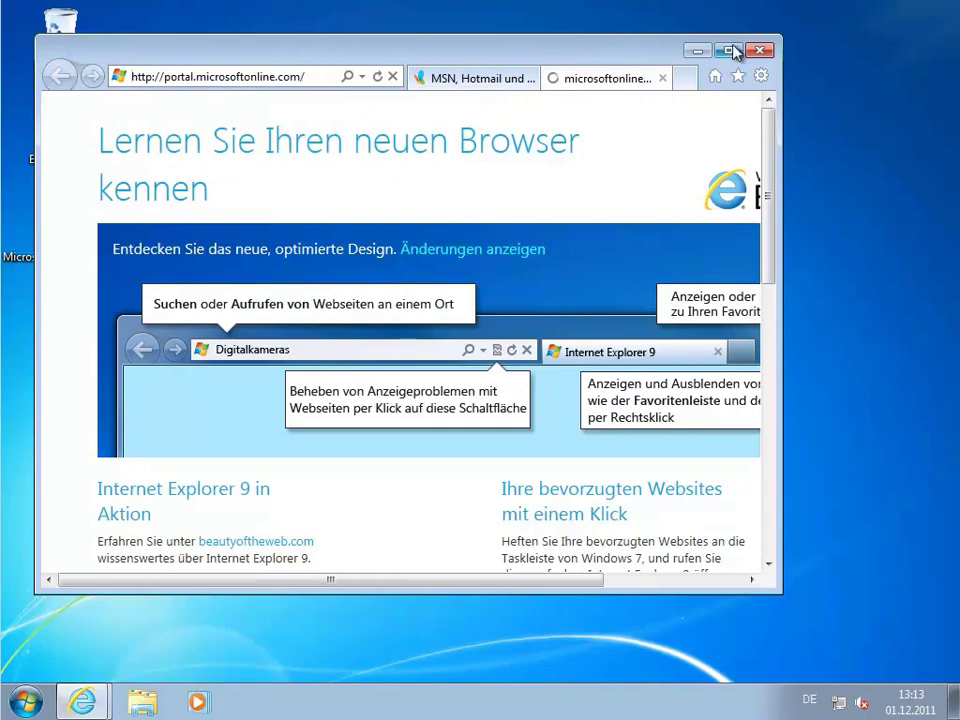
{"action": "left_click", "coordinate": [729, 50]}
{"action": "left_click", "coordinate": [657, 38]}
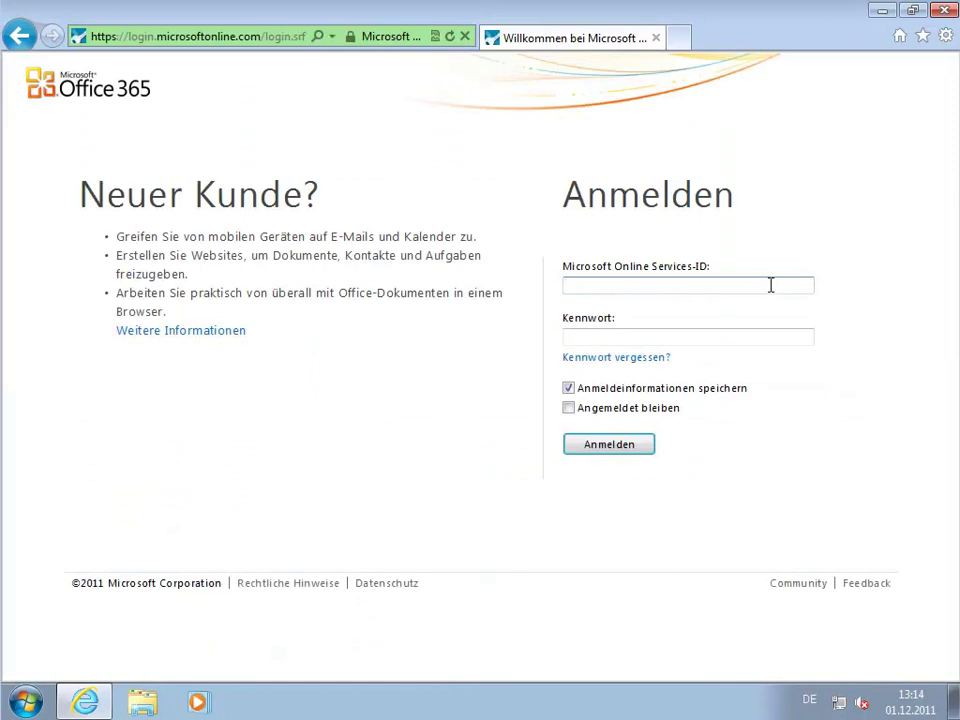
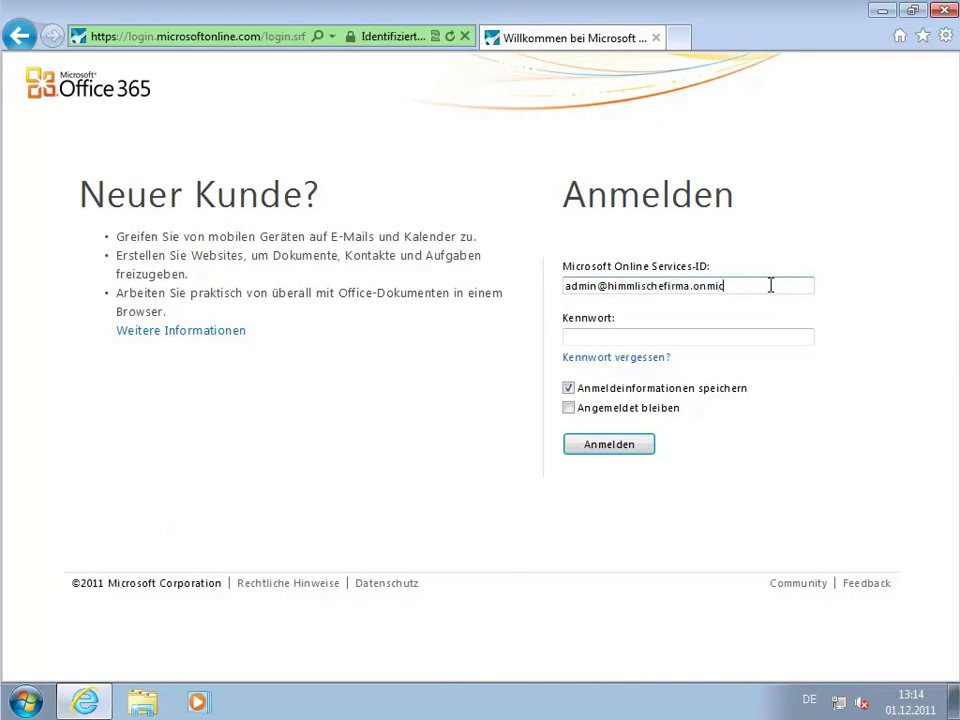
Sign in to the Office 365 portal with the administrator's Online Services ID and password.
{"action": "key", "text": "Tab"}
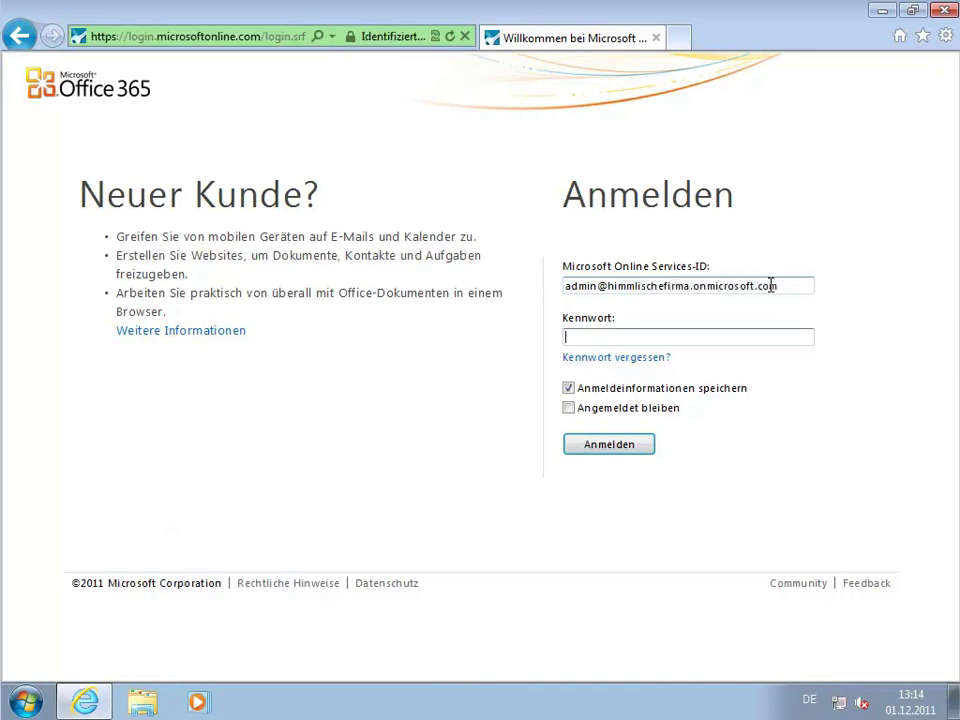
{"action": "type", "text": "••••••••"}
{"action": "left_click", "coordinate": [625, 446]}
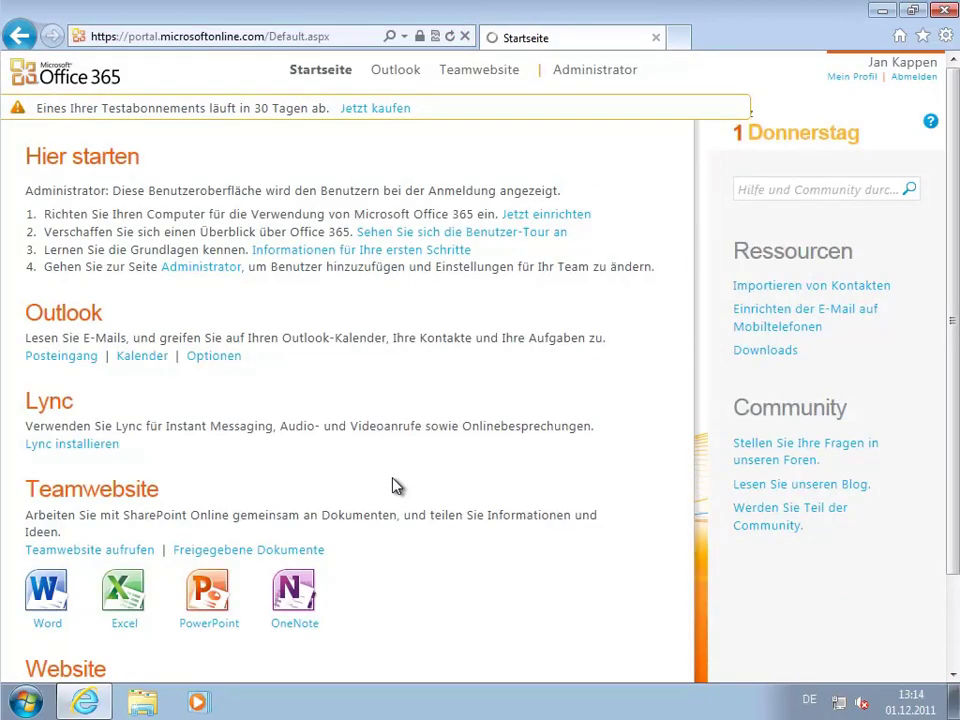
Run the Office desktop setup from the portal's Downloads page.
{"action": "left_click", "coordinate": [750, 351]}
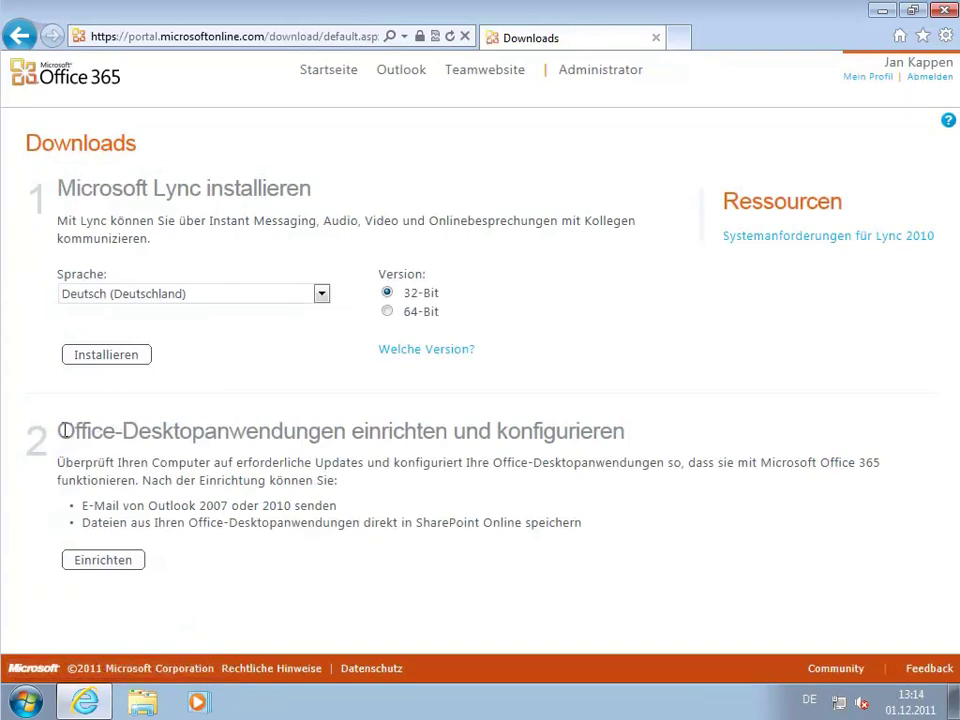
{"action": "left_click", "coordinate": [128, 574]}
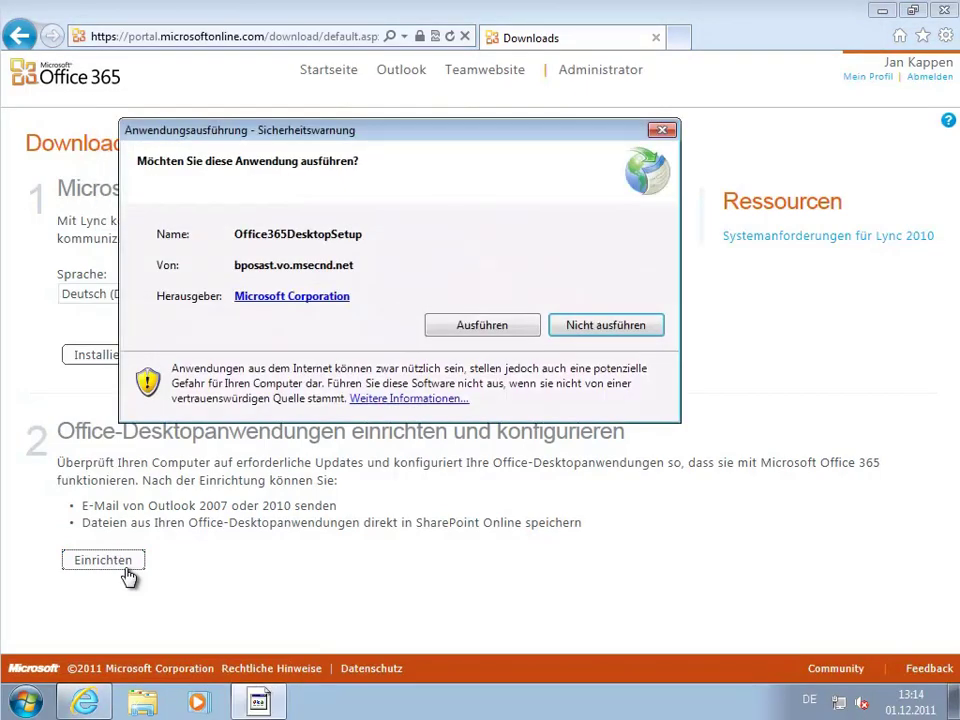
{"action": "left_click", "coordinate": [492, 326]}
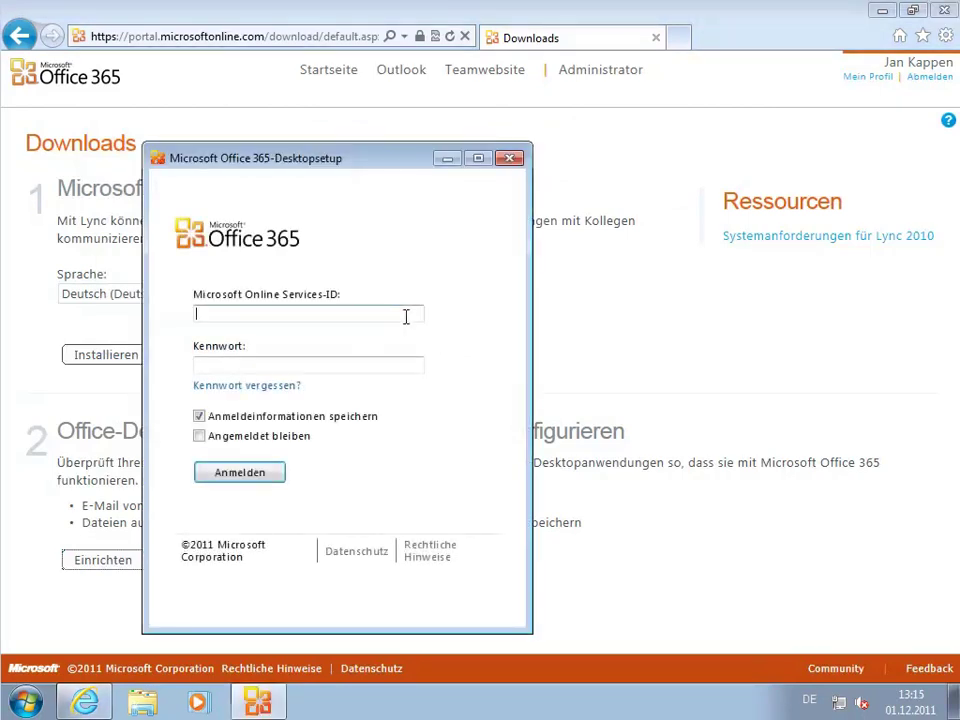
Sign in to the desktop setup with the user's Online Services ID and password, staying signed in.
{"action": "left_click", "coordinate": [370, 314]}
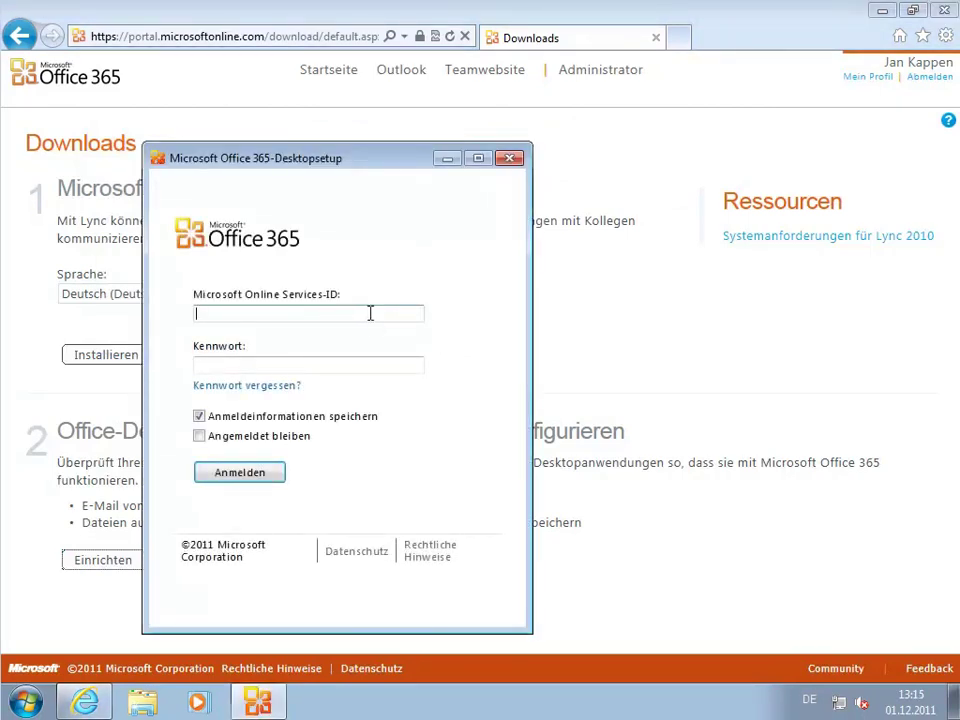
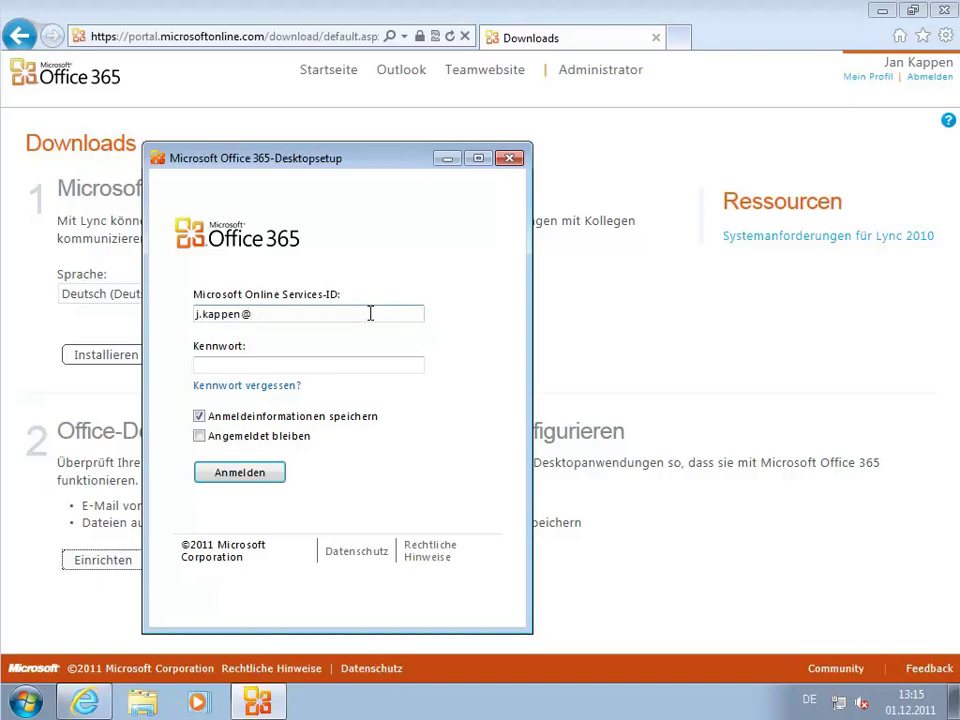
{"action": "key", "text": "Tab"}
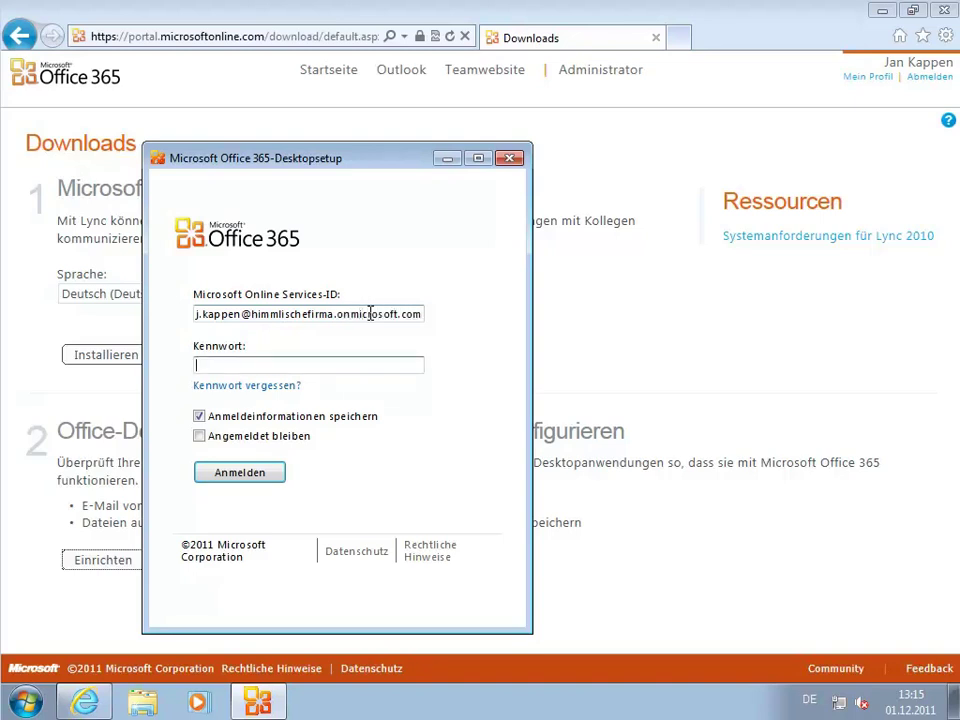
{"action": "type", "text": "••••"}
{"action": "left_click", "coordinate": [265, 436]}
{"action": "left_click", "coordinate": [250, 473]}
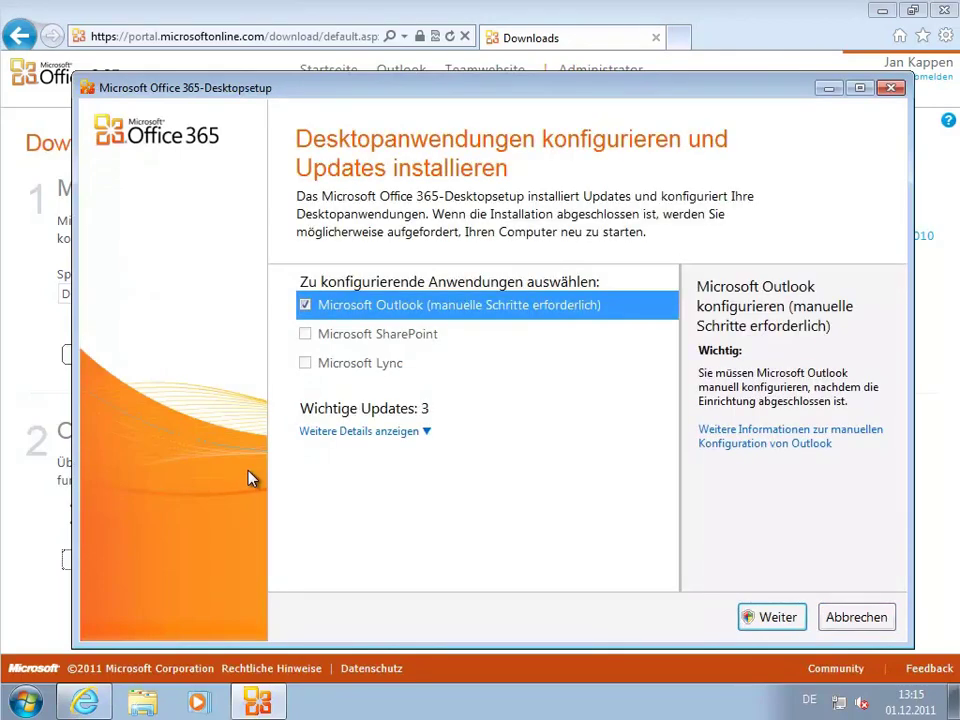
Continue the Outlook configuration with administrator UAC credentials, then close the crashed setup.
{"action": "left_click", "coordinate": [787, 618]}
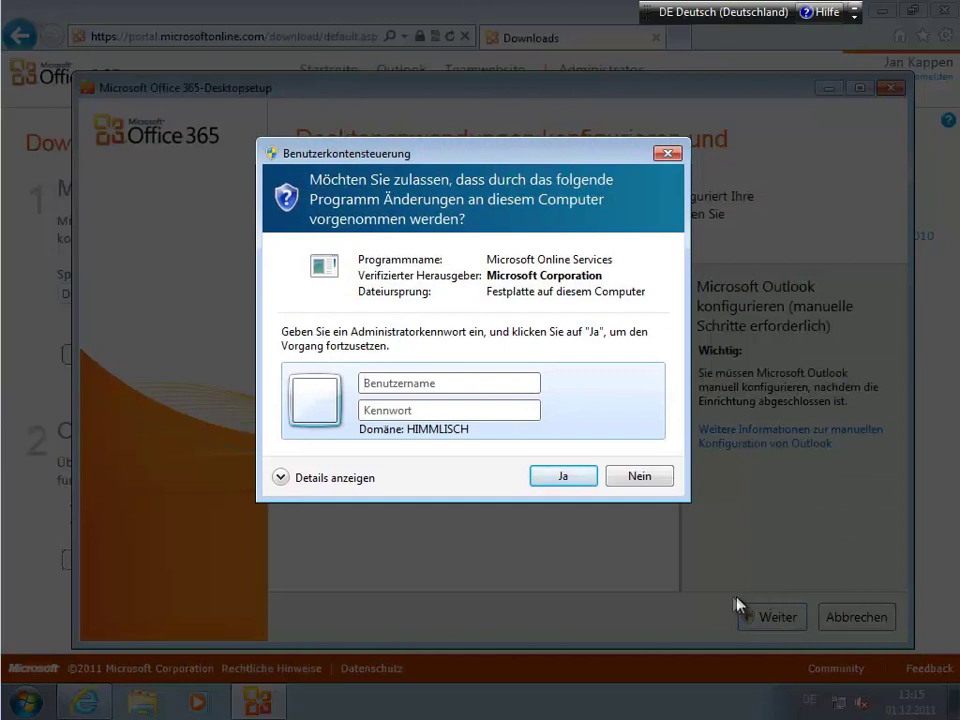
{"action": "type", "text": "admin"}
{"action": "key", "text": "Tab"}
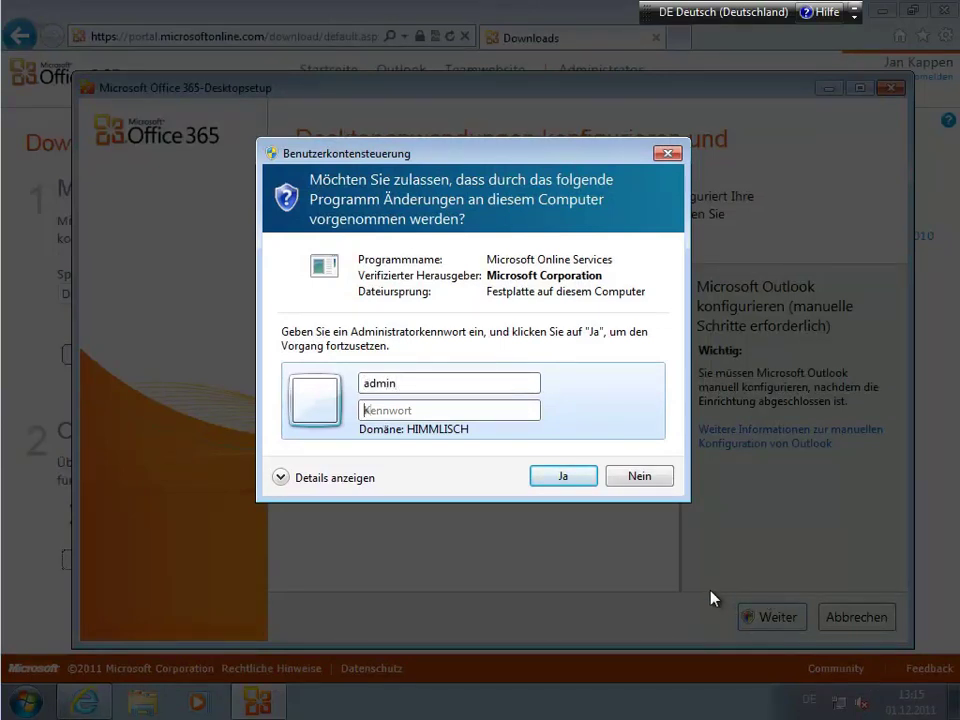
{"action": "type", "text": "•••••••"}
{"action": "key", "text": "Return"}
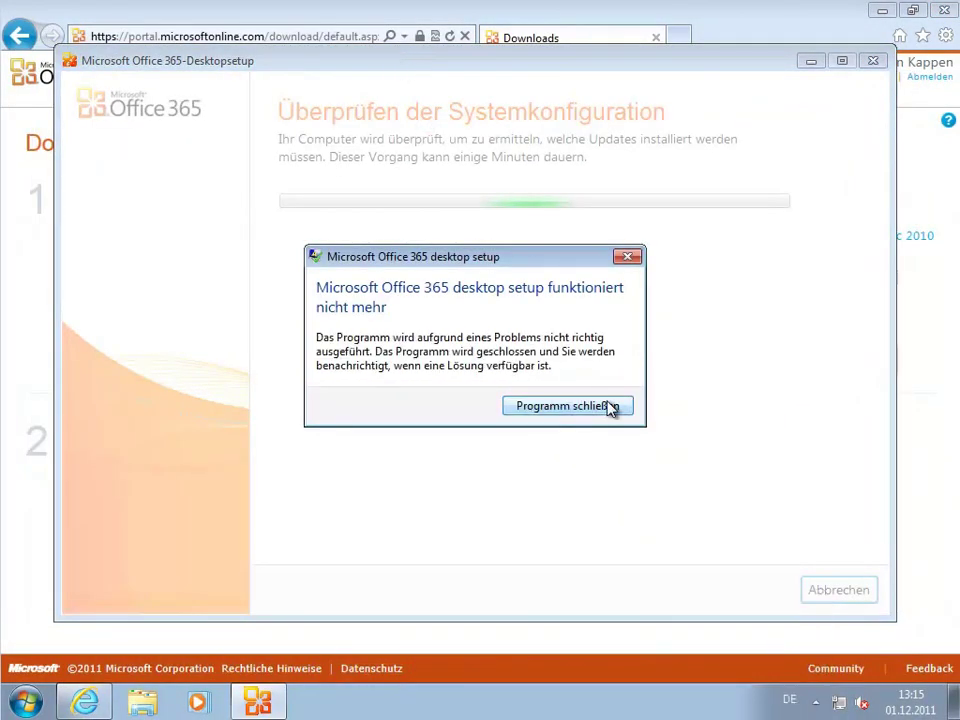
{"action": "left_click", "coordinate": [610, 407]}
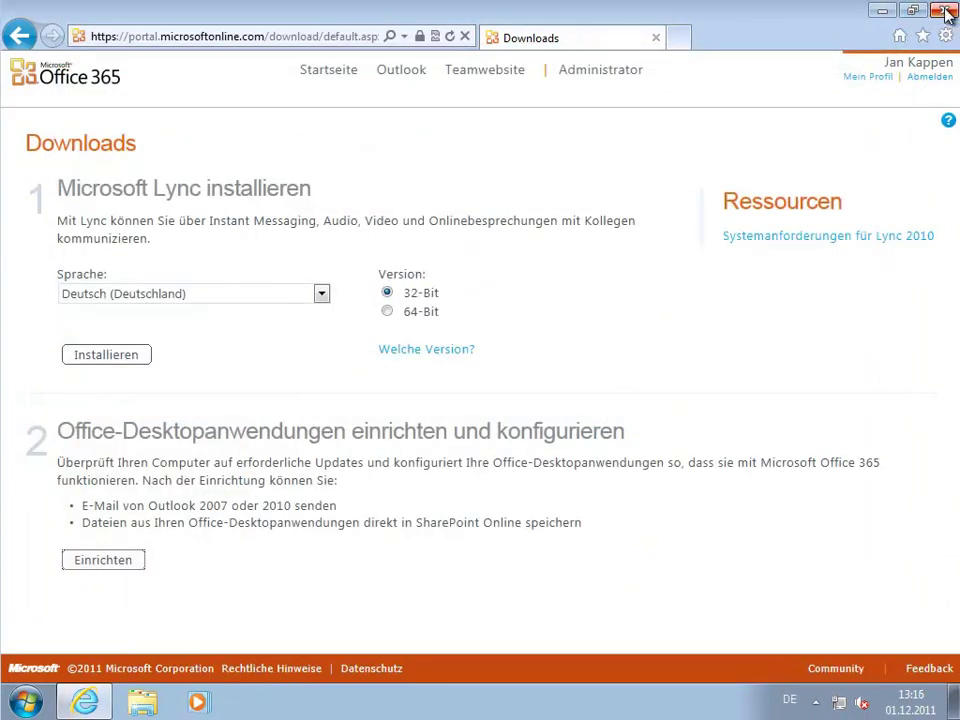
Close the browser and relaunch Internet Explorer as a different user with admin credentials.
{"action": "left_click", "coordinate": [945, 12]}
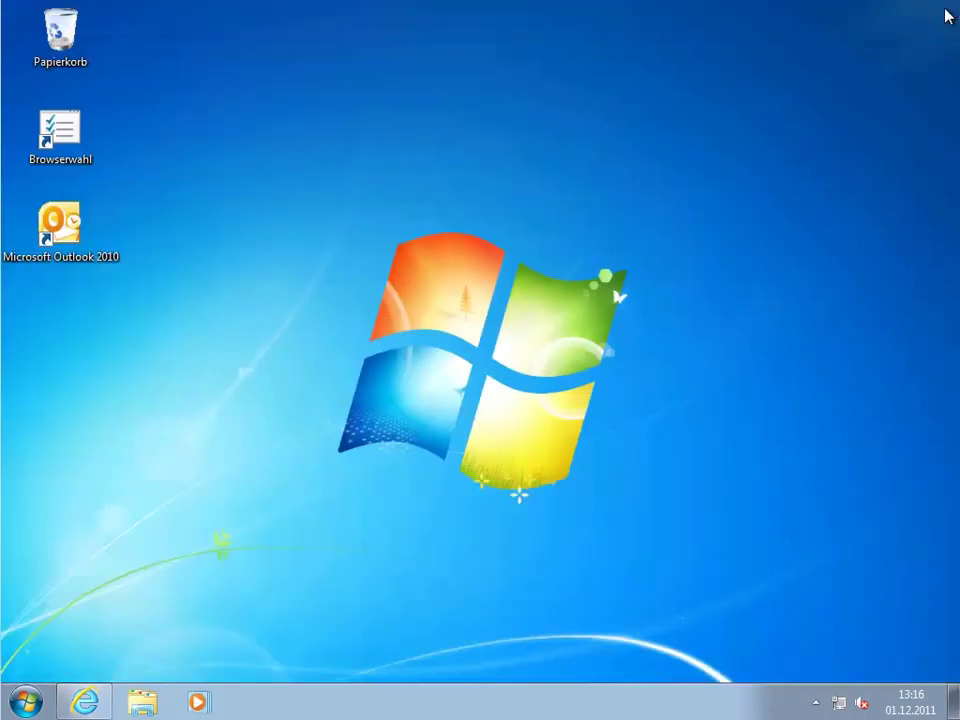
{"action": "left_click", "coordinate": [27, 702]}
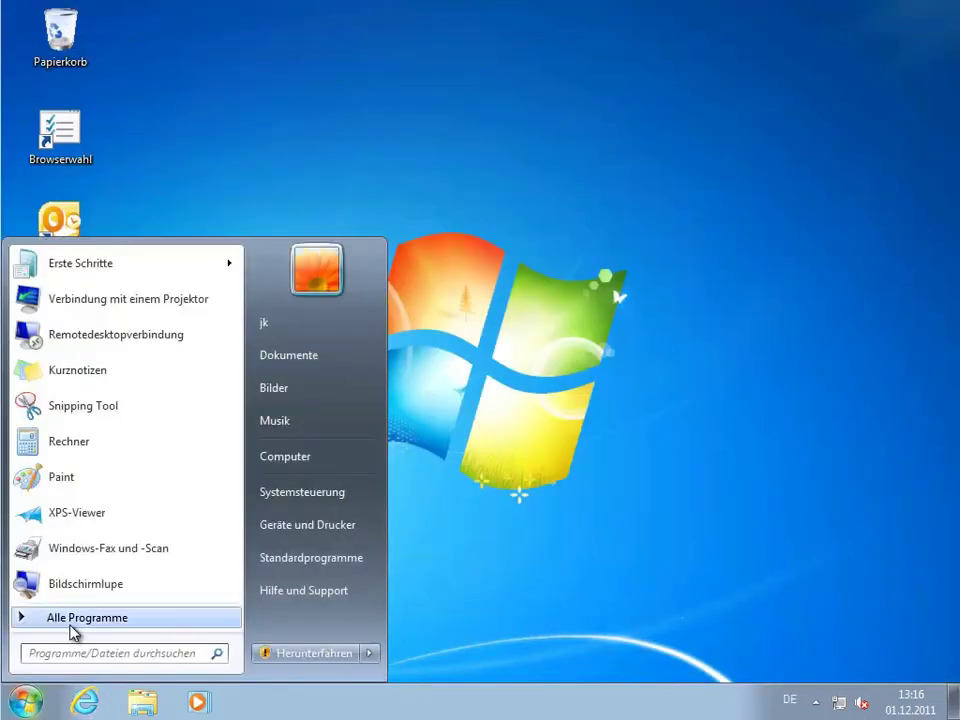
{"action": "left_click", "coordinate": [73, 618]}
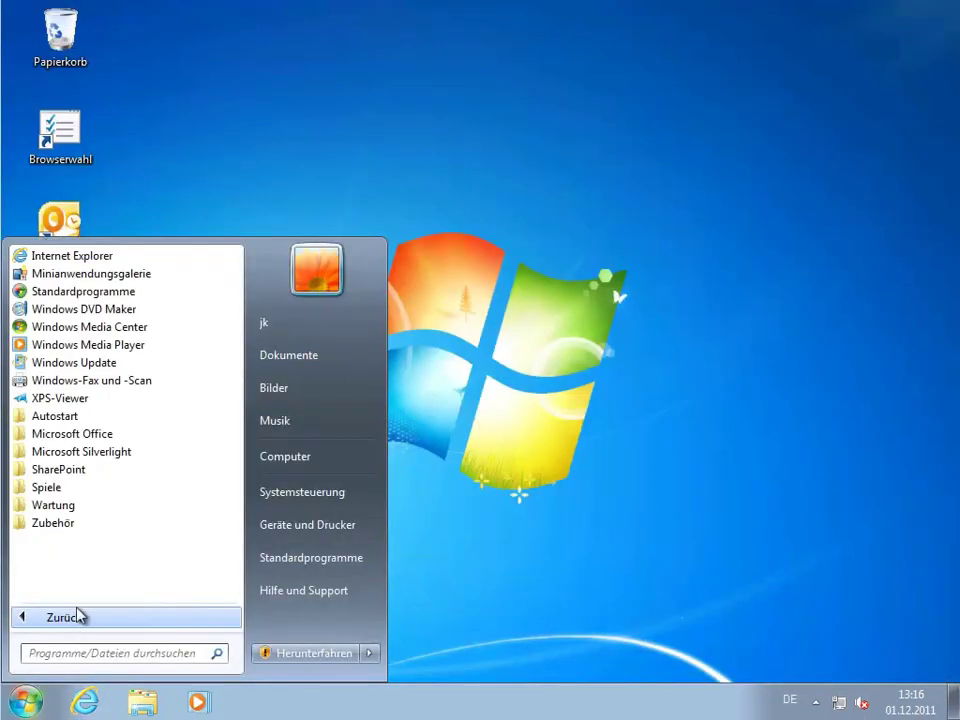
{"action": "right_click", "coordinate": [102, 257]}
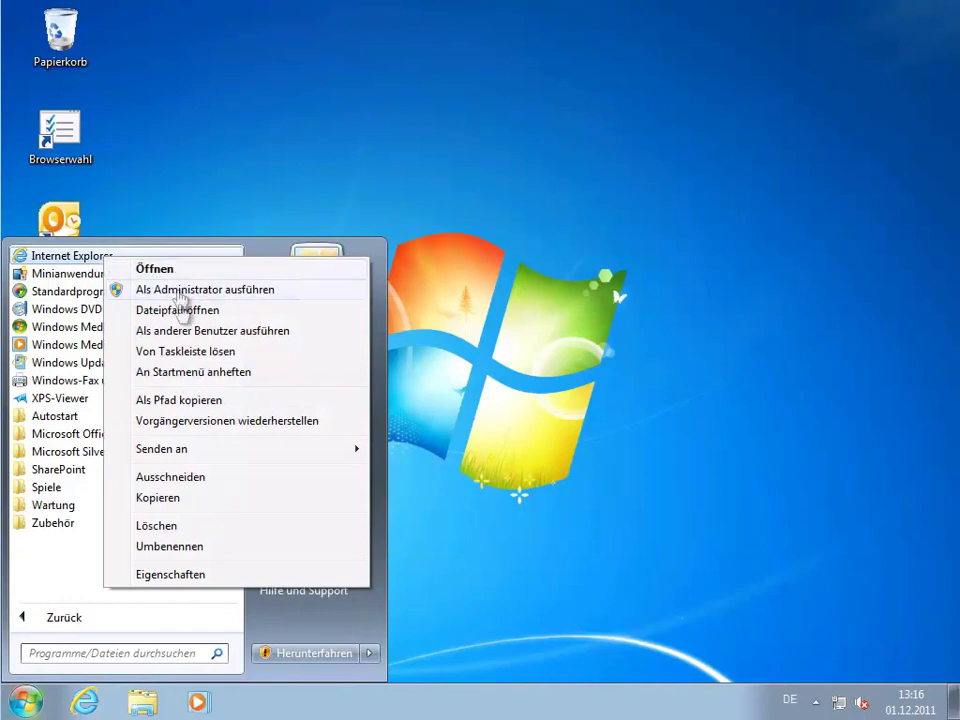
{"action": "left_click", "coordinate": [188, 332]}
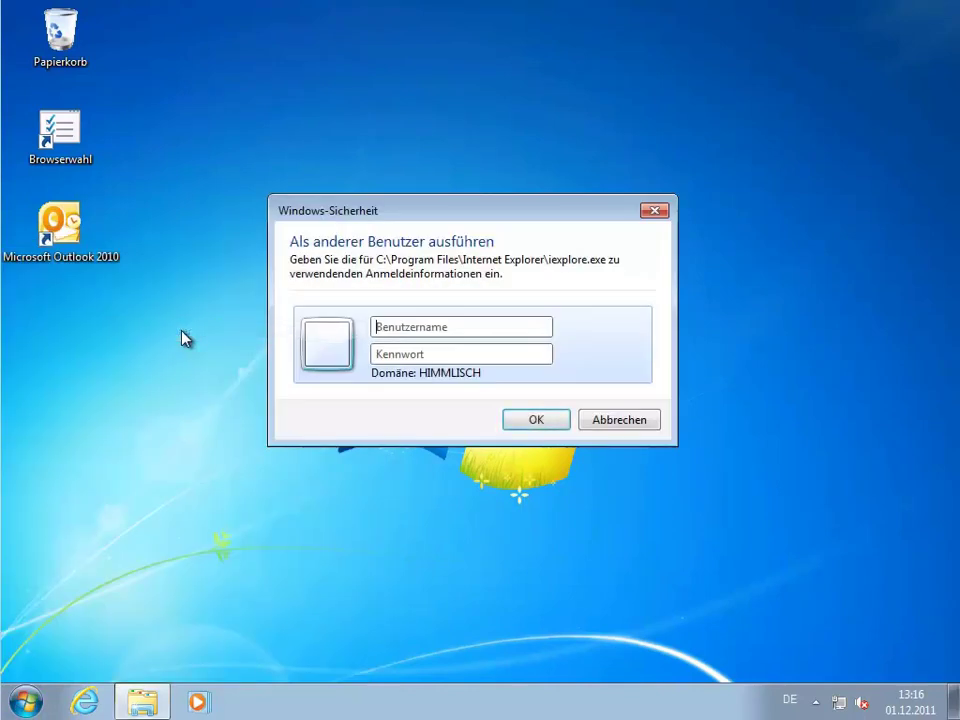
{"action": "type", "text": "adminp"}
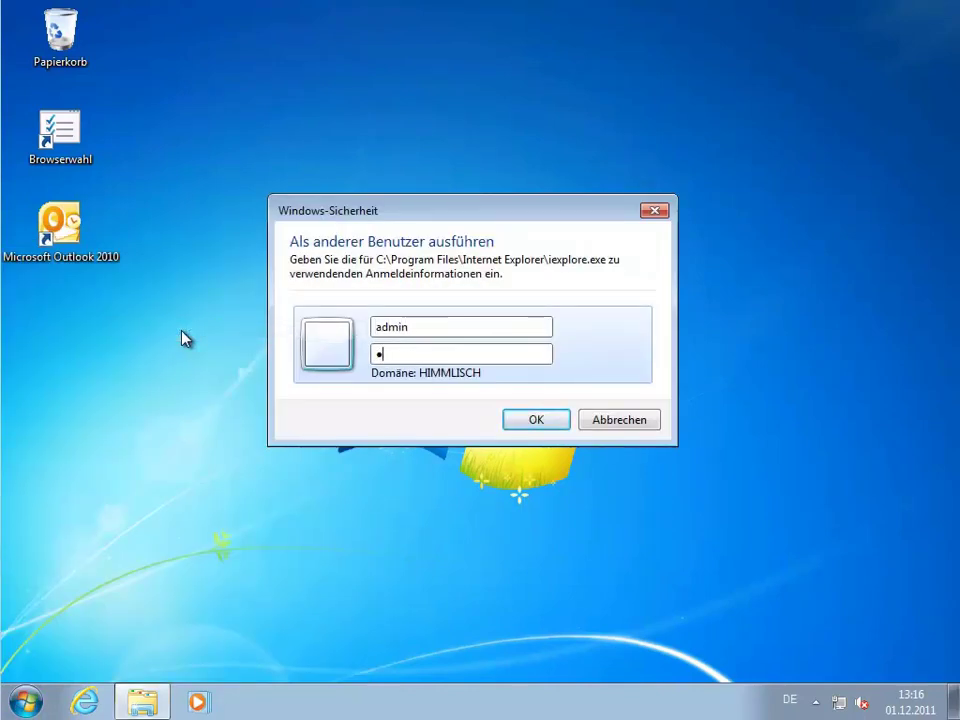
{"action": "type", "text": "assword"}
{"action": "key", "text": "Return"}
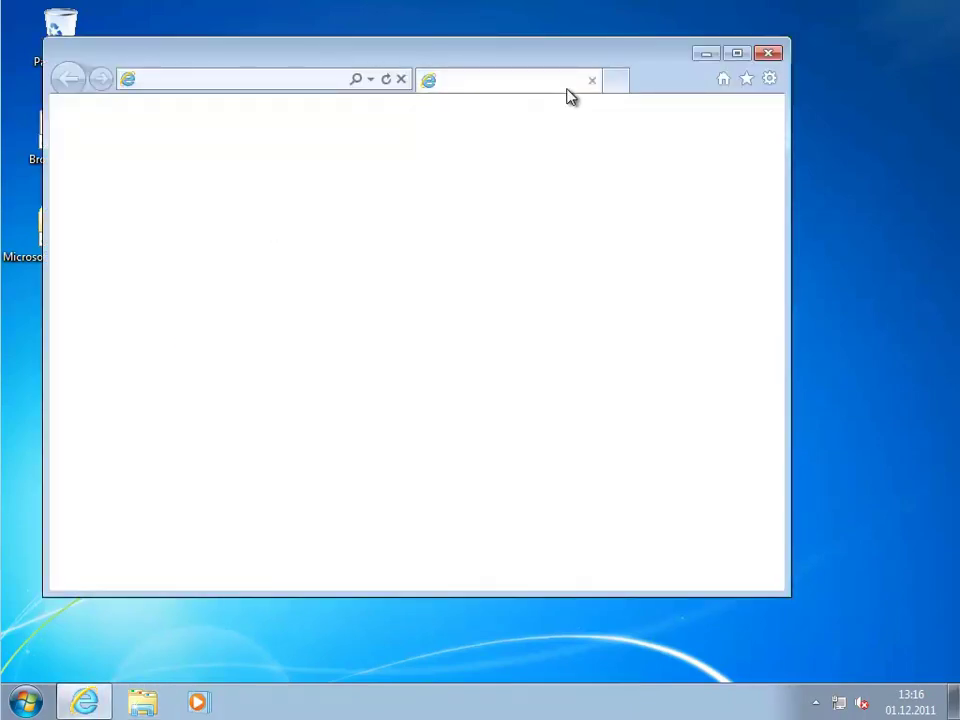
Go to portal.microsoftonline.com and maximize the browser window.
{"action": "left_click", "coordinate": [311, 88]}
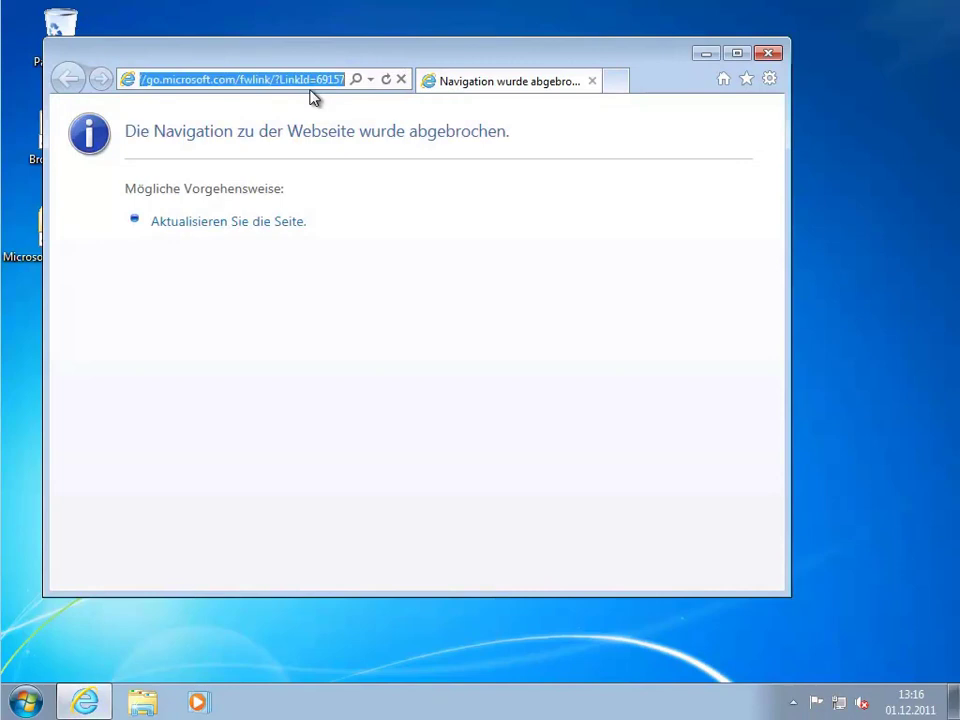
{"action": "type", "text": "portal."}
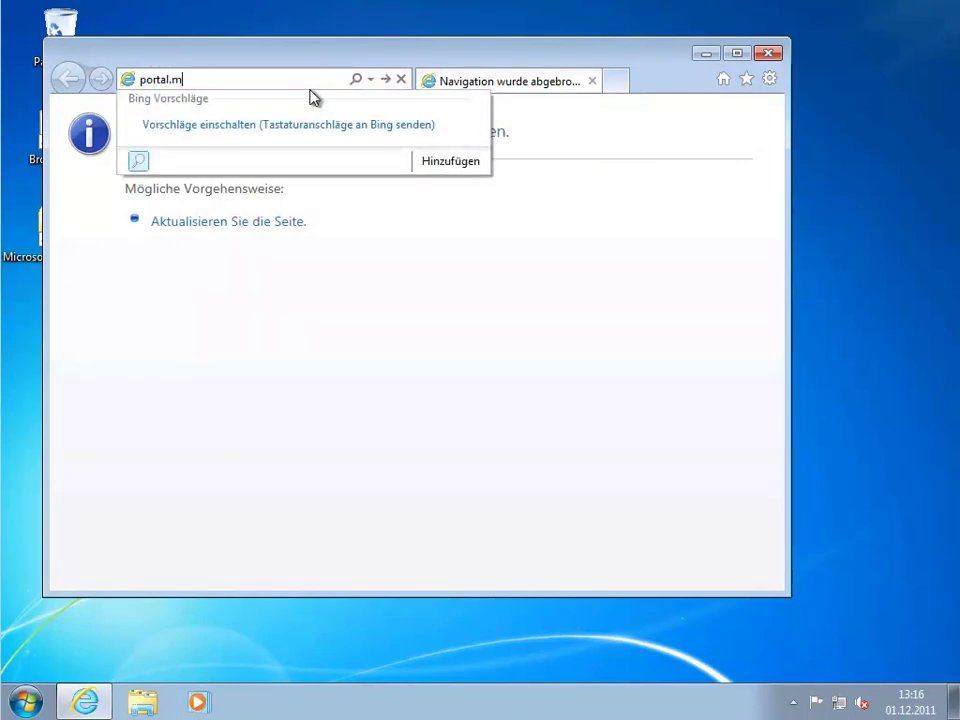
{"action": "type", "text": "microsoftonline.com"}
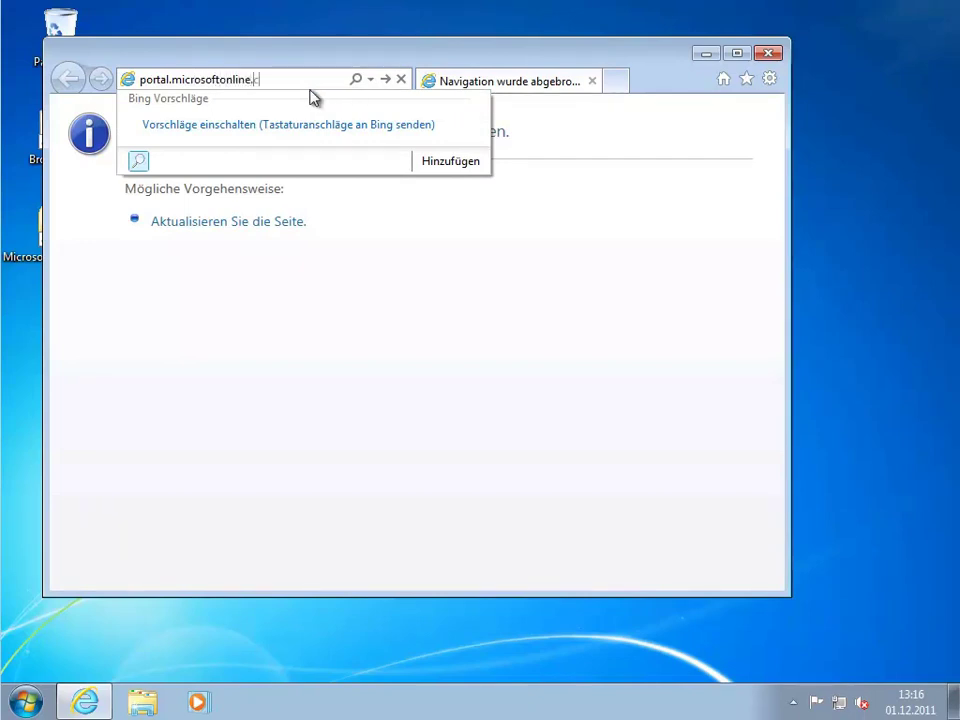
{"action": "key", "text": "Return"}
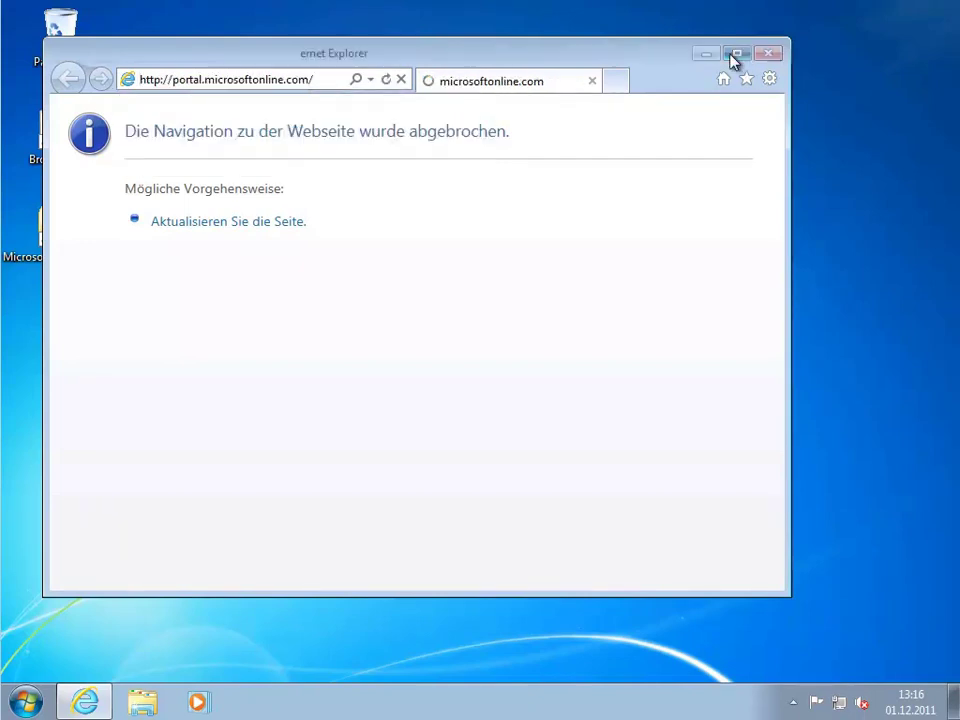
{"action": "left_click", "coordinate": [736, 53]}
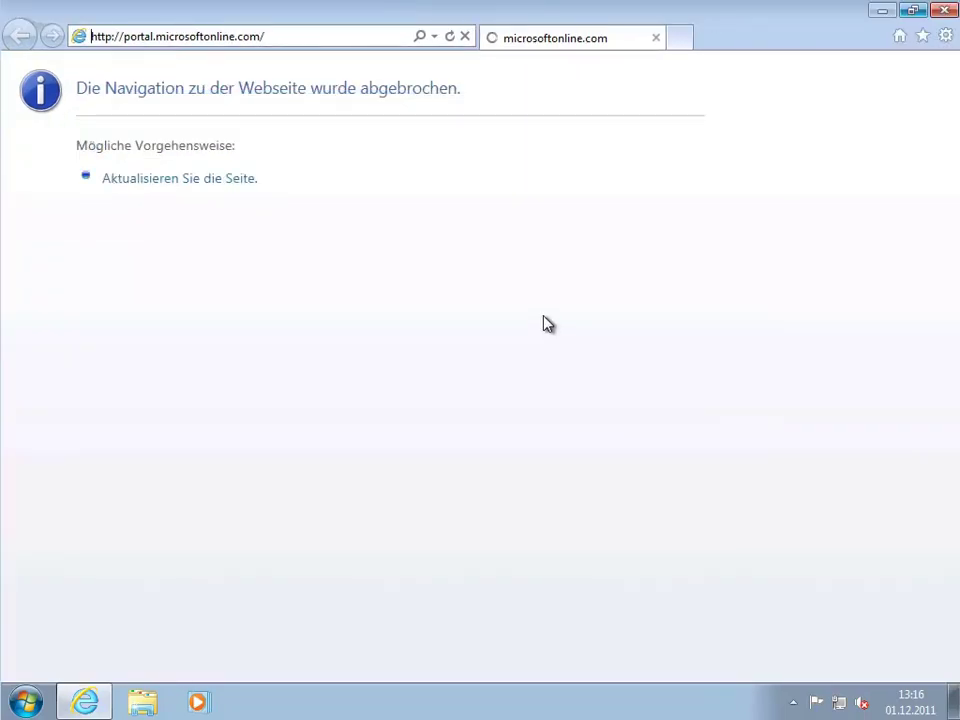
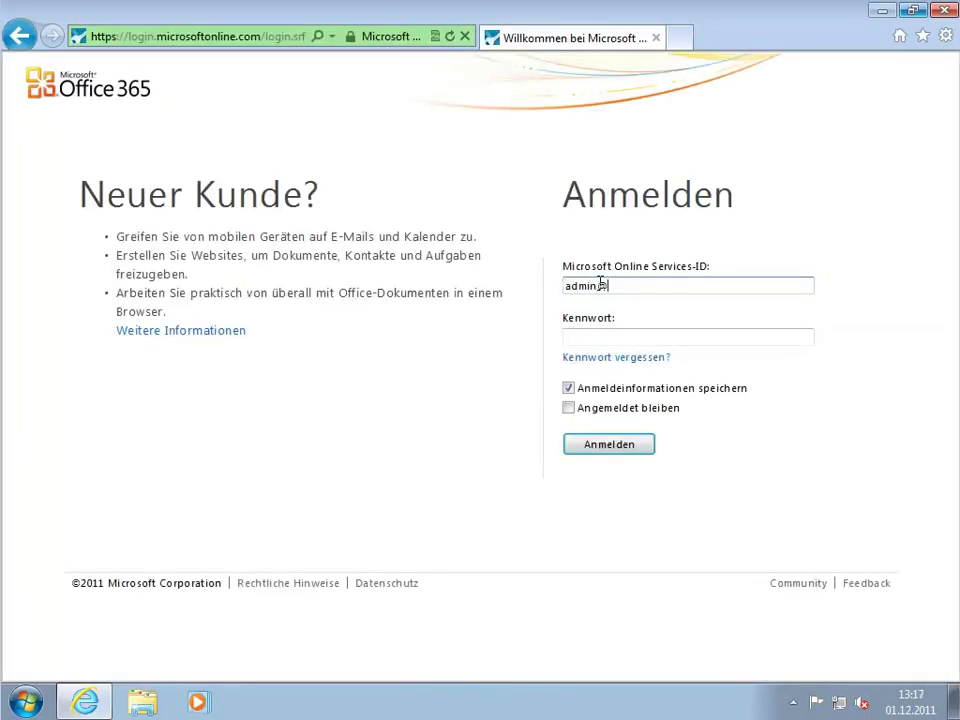
Sign in to the Office 365 portal with the administrator's ID and password.
{"action": "key", "text": "Tab"}
{"action": "type", "text": "********"}
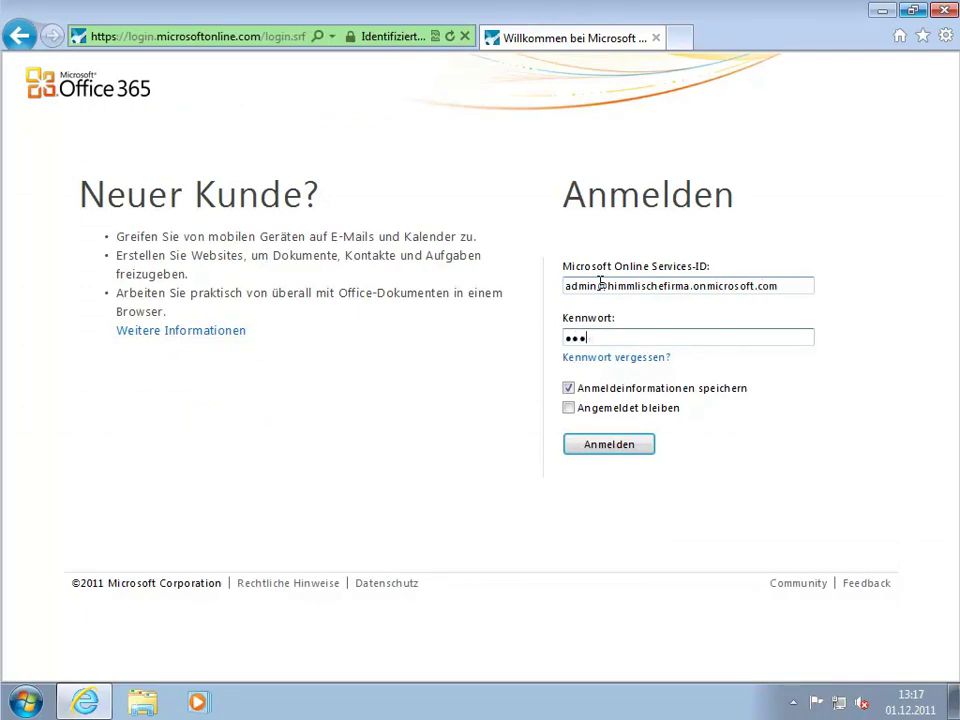
{"action": "left_click", "coordinate": [610, 448]}
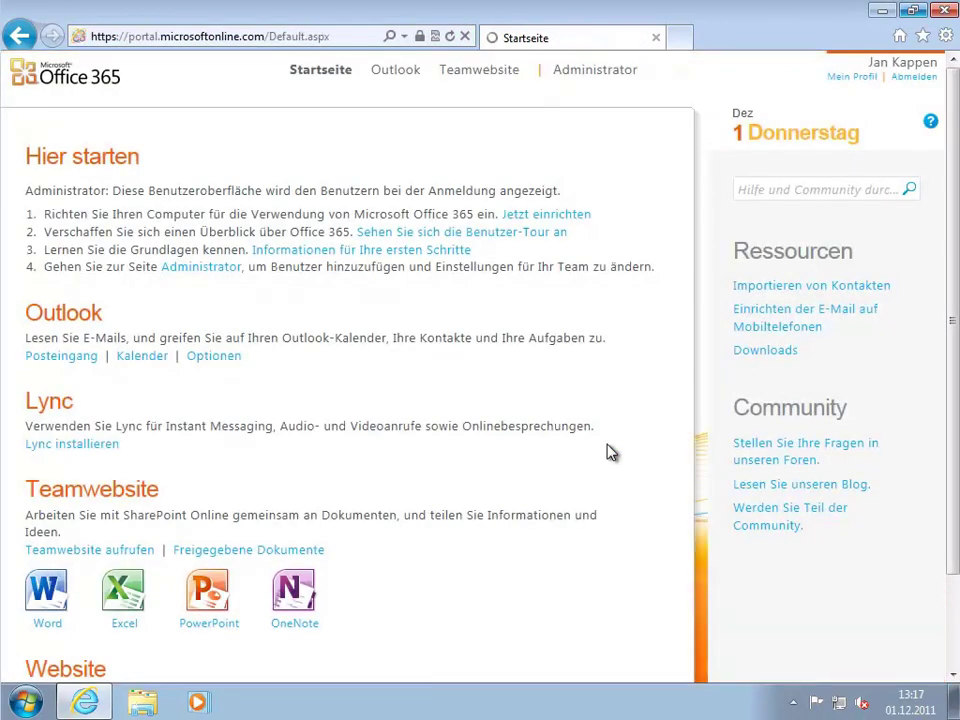
Run the desktop setup from Downloads and sign in with the user's Office 365 ID and password.
{"action": "left_click", "coordinate": [781, 352]}
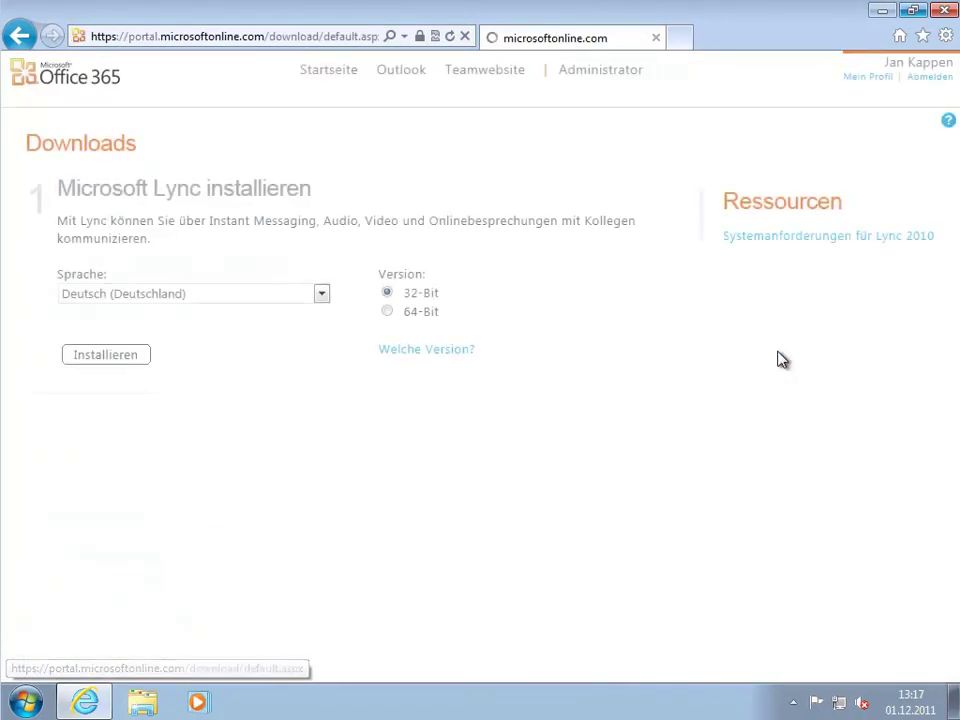
{"action": "left_click", "coordinate": [111, 567]}
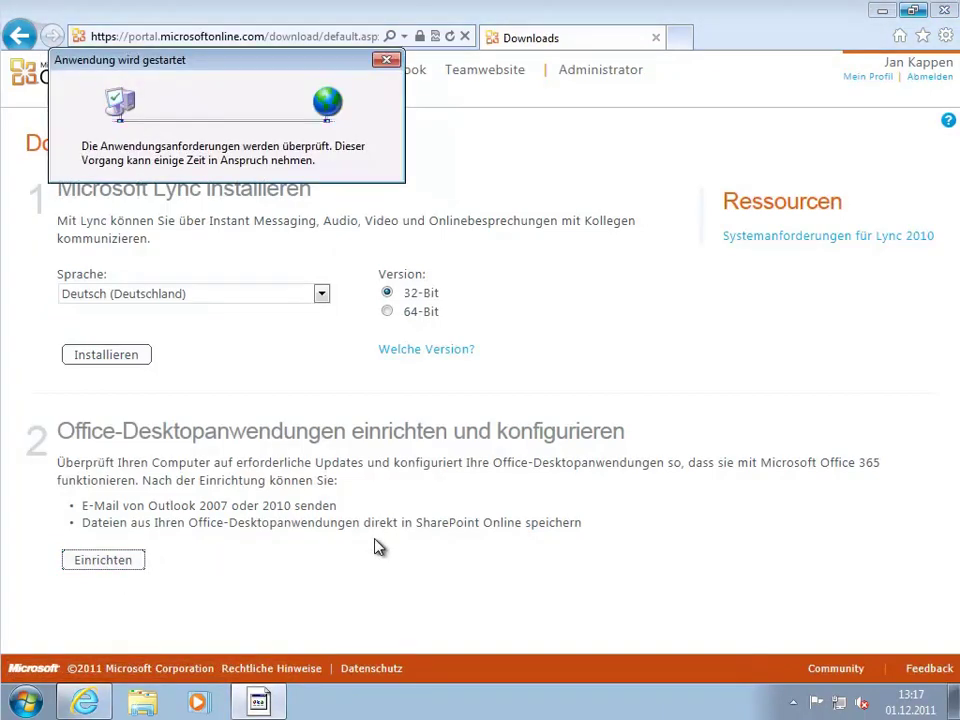
{"action": "left_click", "coordinate": [442, 282]}
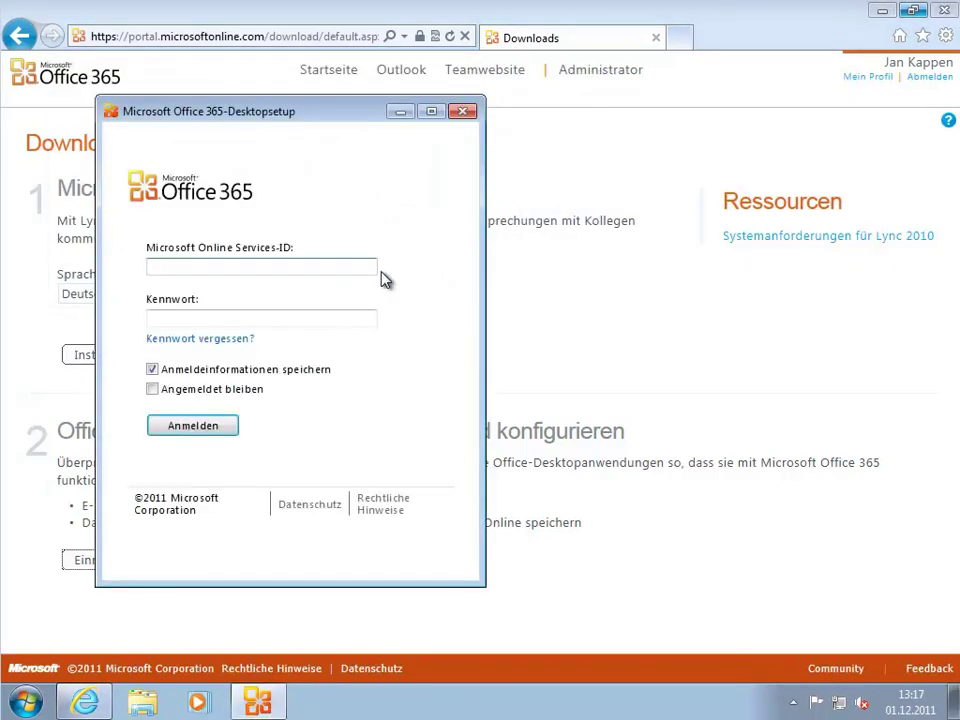
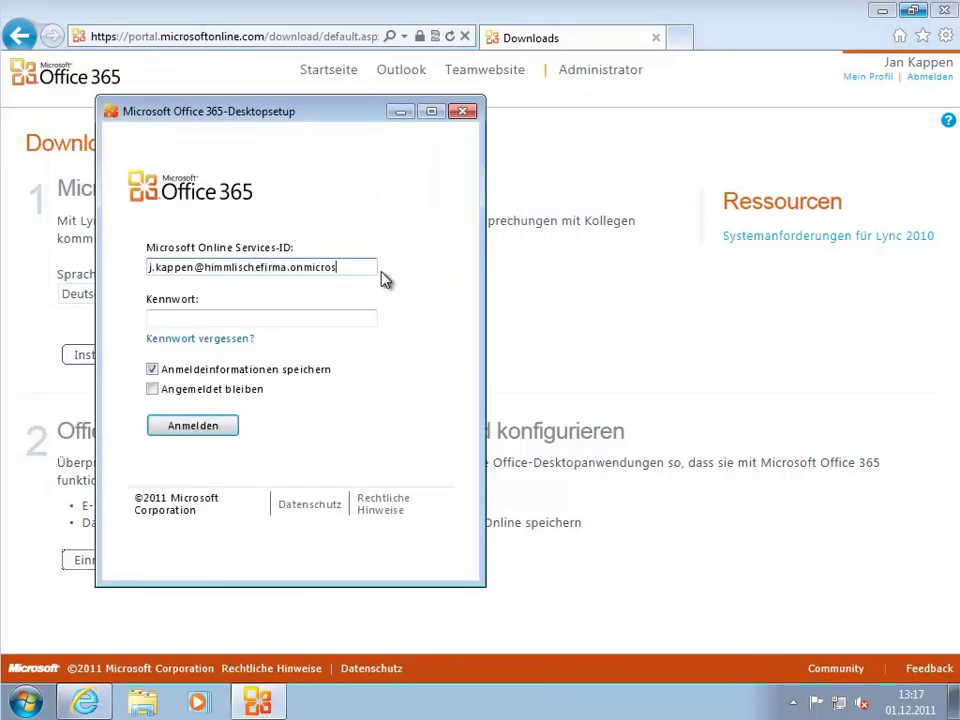
{"action": "key", "text": "Tab"}
{"action": "type", "text": "password"}
{"action": "left_click", "coordinate": [199, 426]}
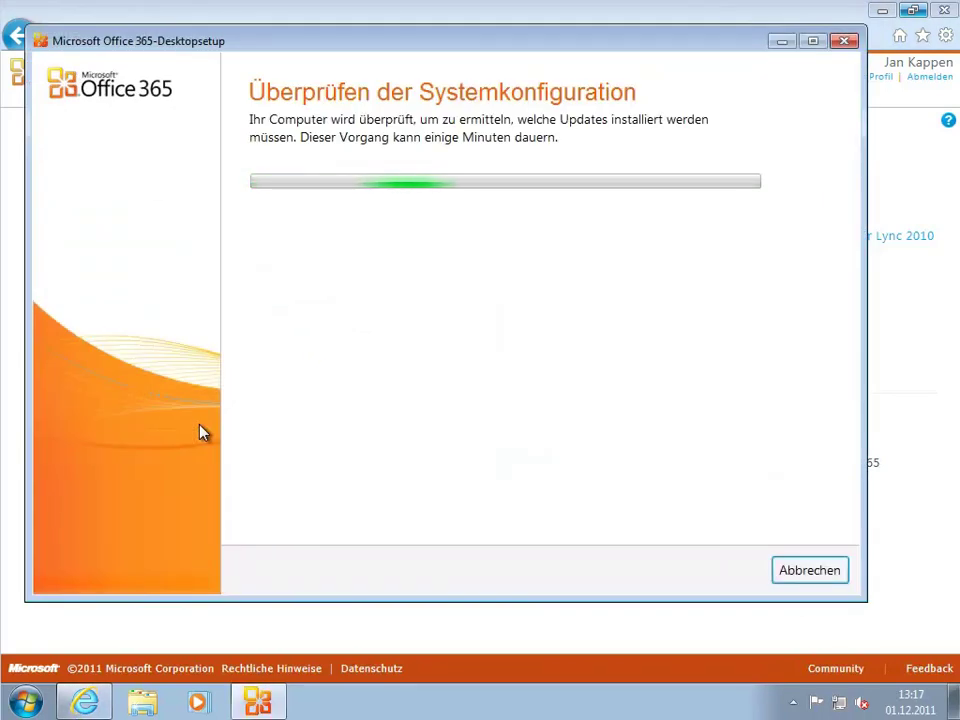
Approve the changes, accept the license agreement, install the updates, and close the setup.
{"action": "left_click", "coordinate": [728, 570]}
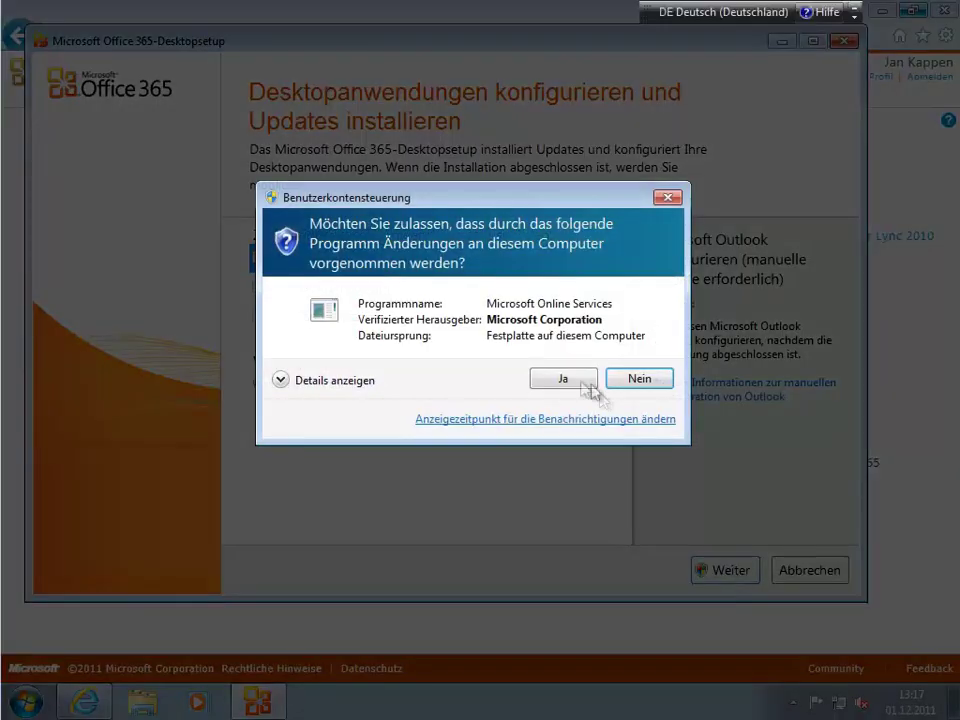
{"action": "left_click", "coordinate": [565, 378]}
{"action": "left_click", "coordinate": [771, 598]}
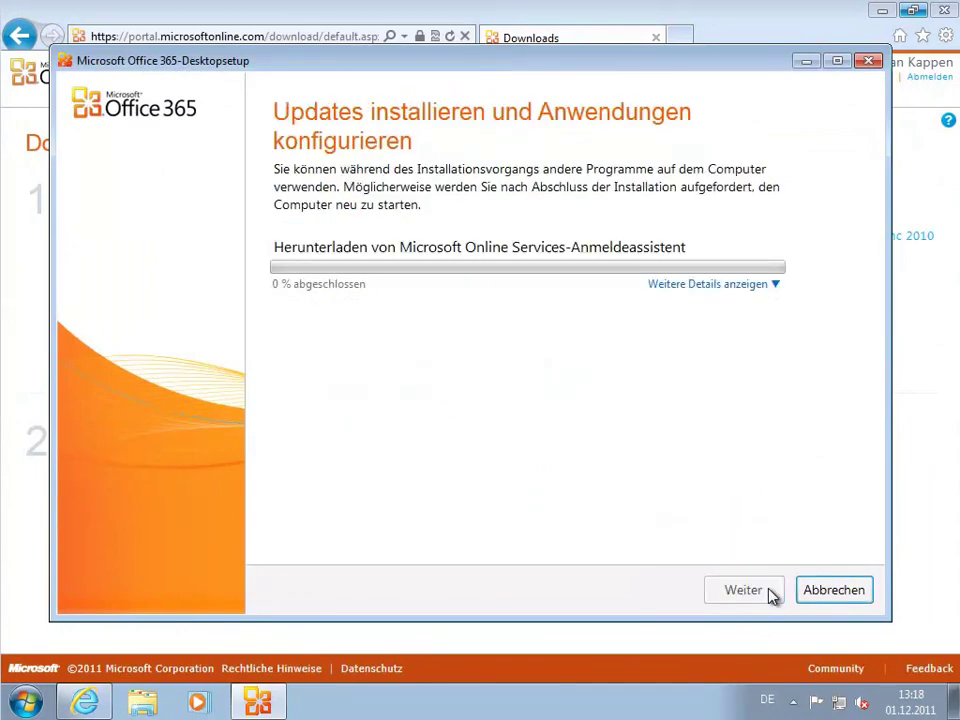
{"action": "left_click", "coordinate": [716, 523]}
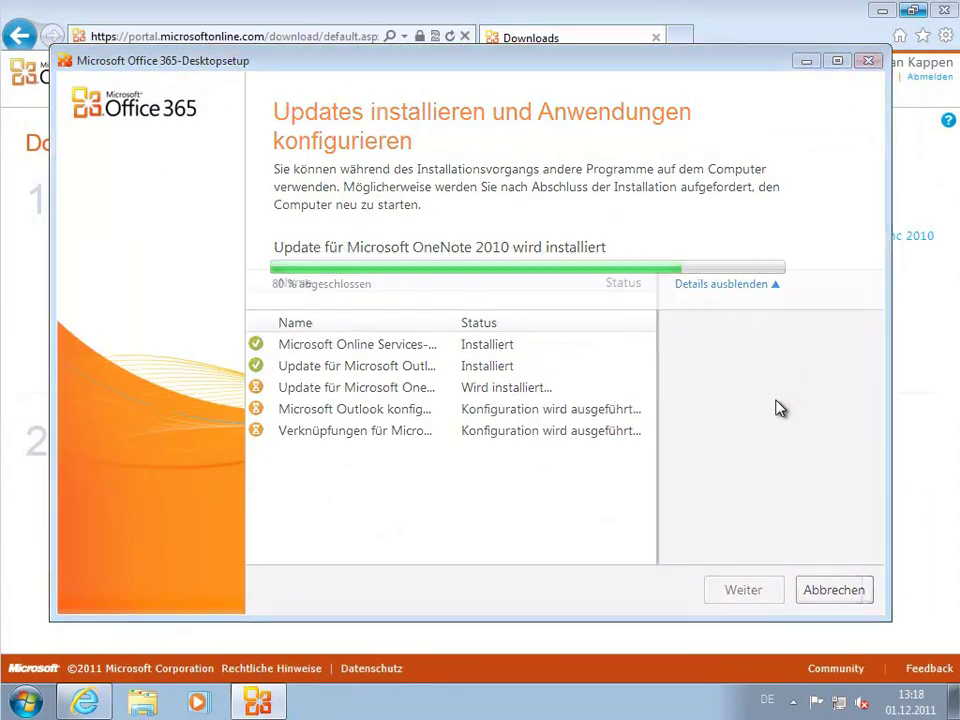
{"action": "left_click", "coordinate": [812, 596]}
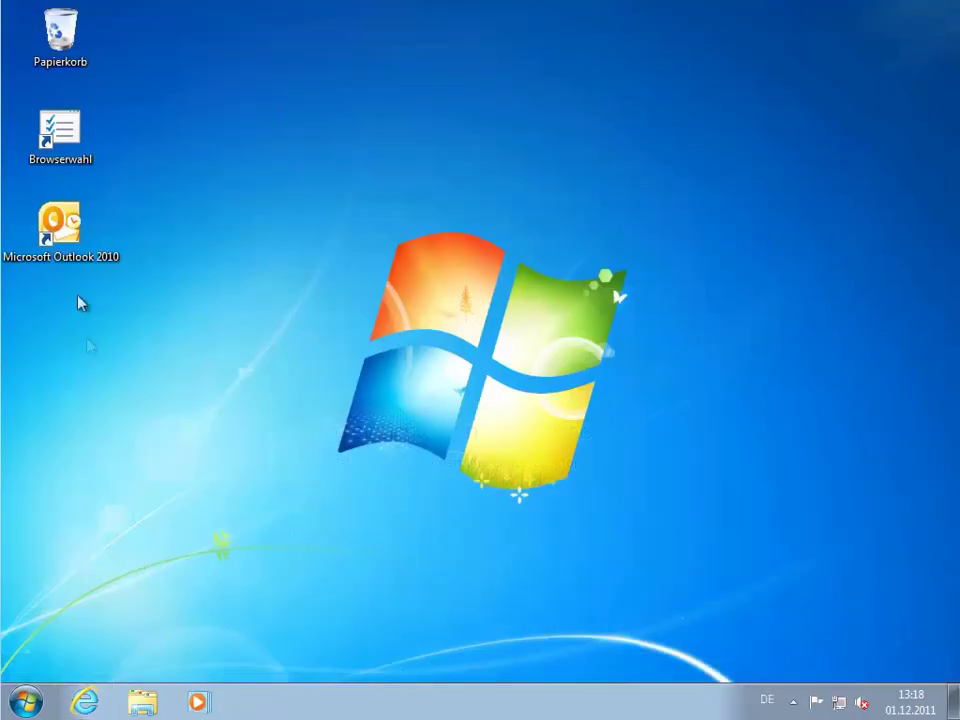
Launch Outlook 2010 and auto-configure the user's Office 365 Exchange account, confirming the user's name.
{"action": "double_click", "coordinate": [70, 232]}
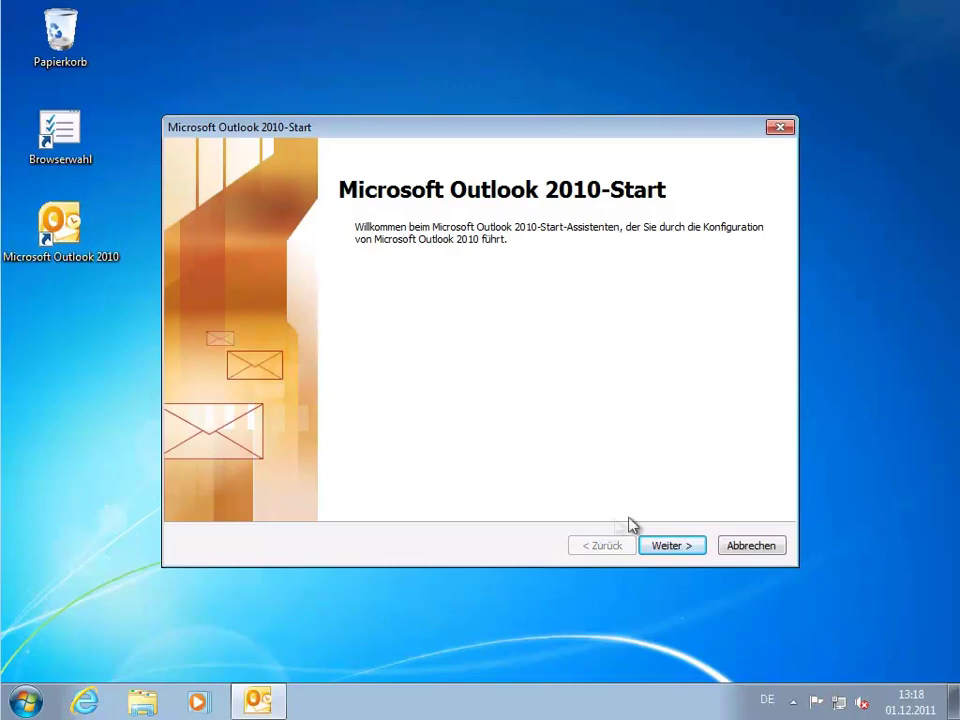
{"action": "left_click", "coordinate": [672, 548]}
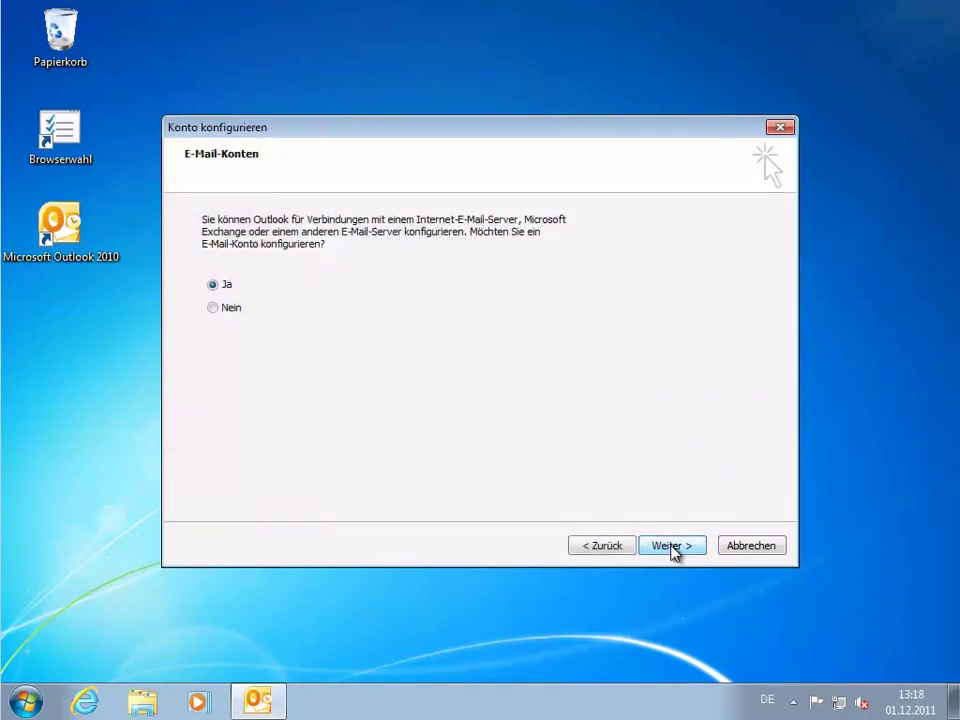
{"action": "left_click", "coordinate": [672, 546]}
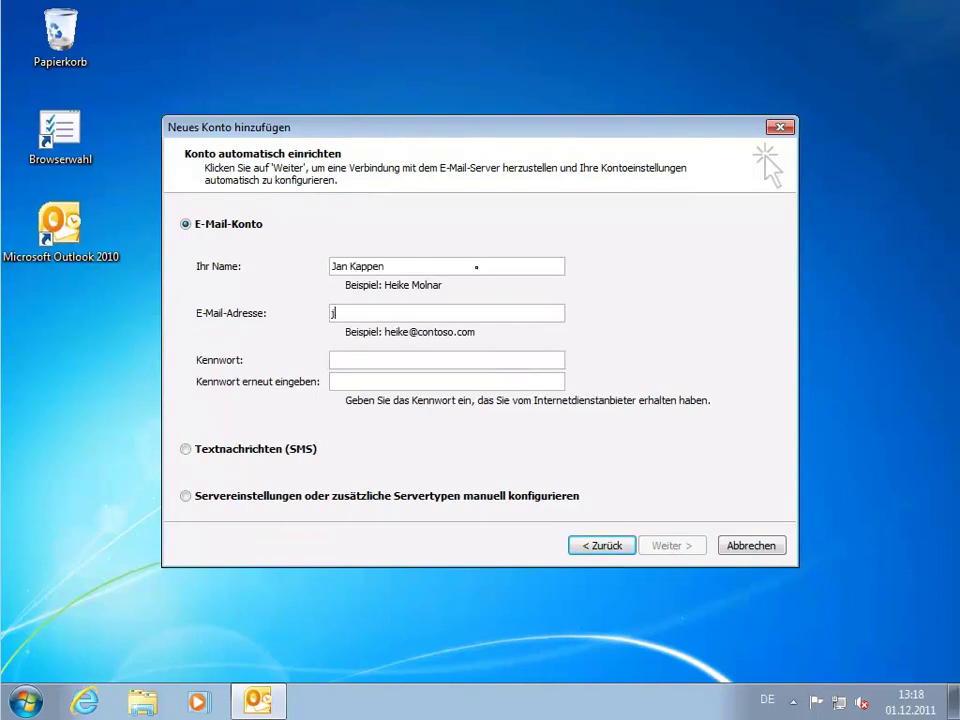
{"action": "type", "text": "chefirma.onmicrosoft.com"}
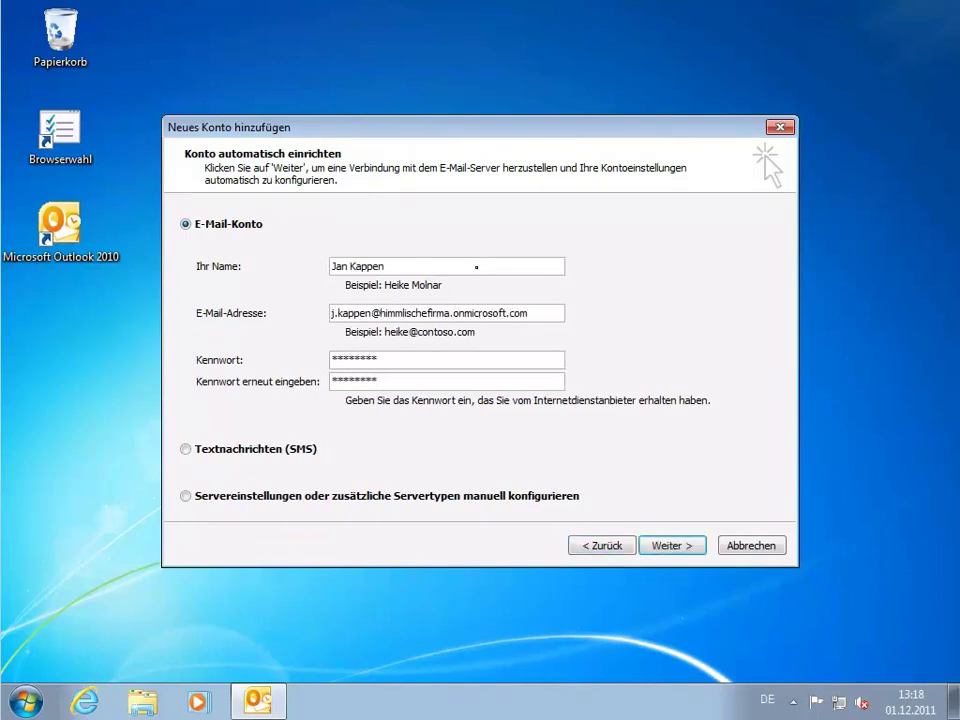
{"action": "left_click", "coordinate": [668, 546]}
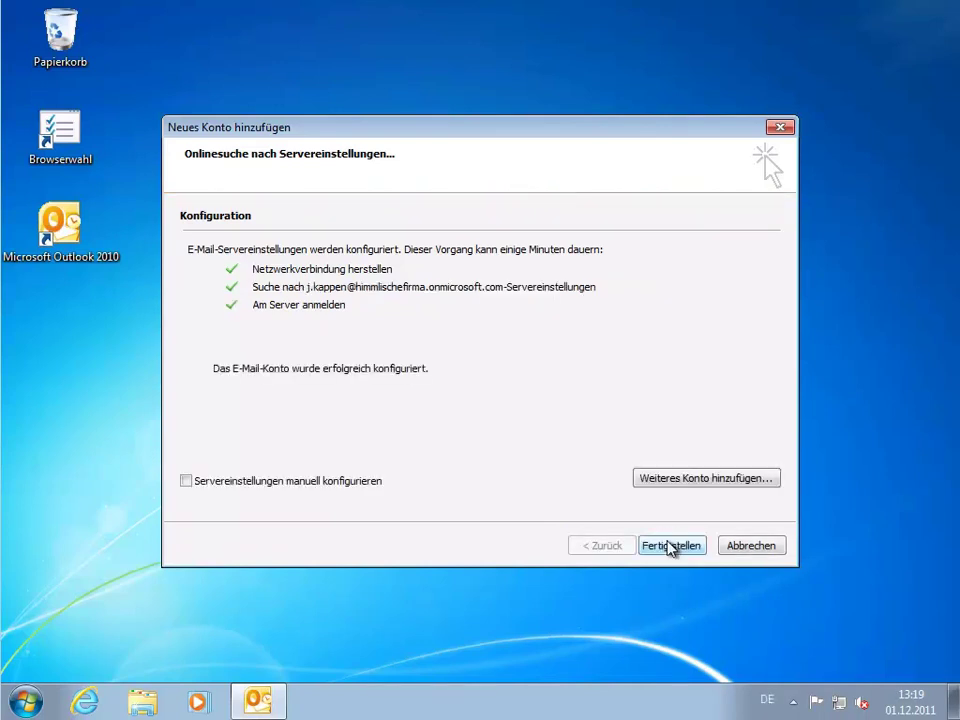
{"action": "left_click", "coordinate": [671, 546]}
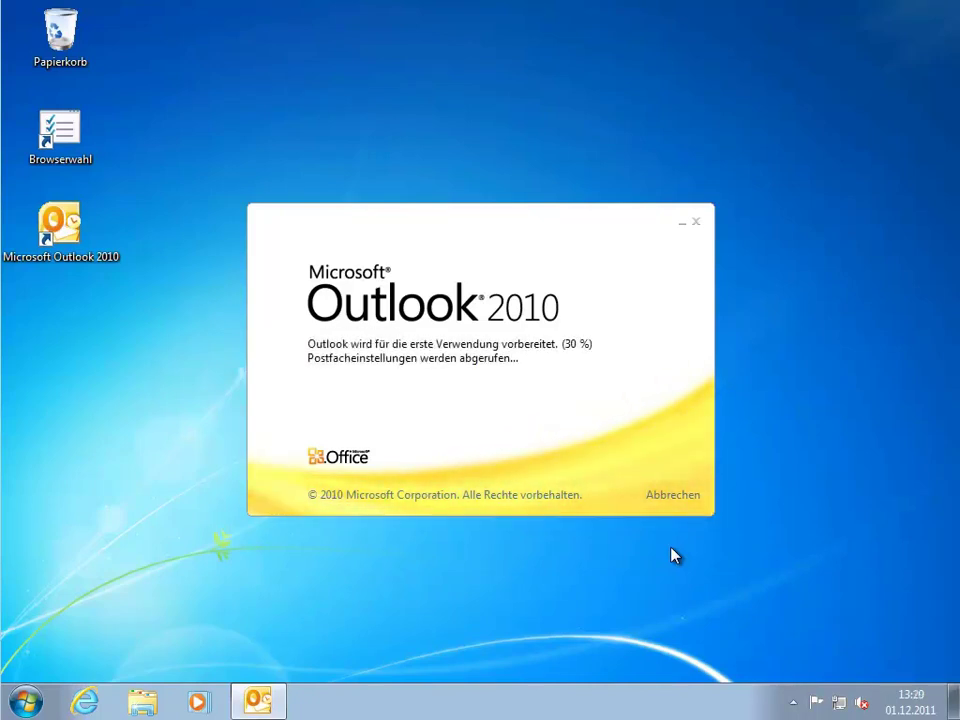
{"action": "key", "text": "Return"}
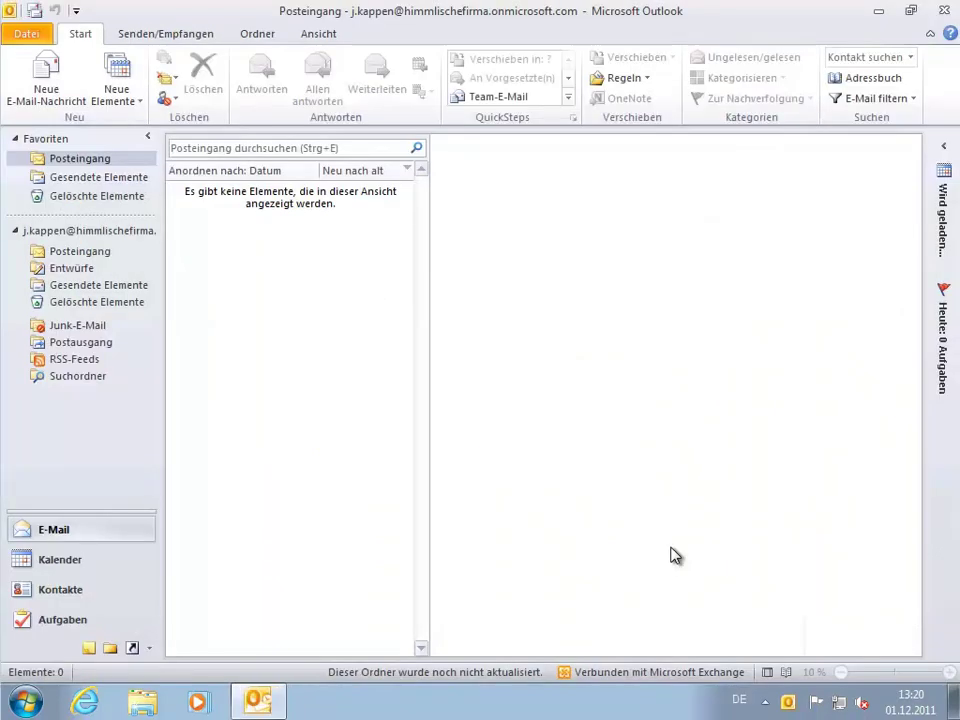
Dismiss the notifications and start a new message addressed to the second user from the address list.
{"action": "left_click", "coordinate": [792, 518]}
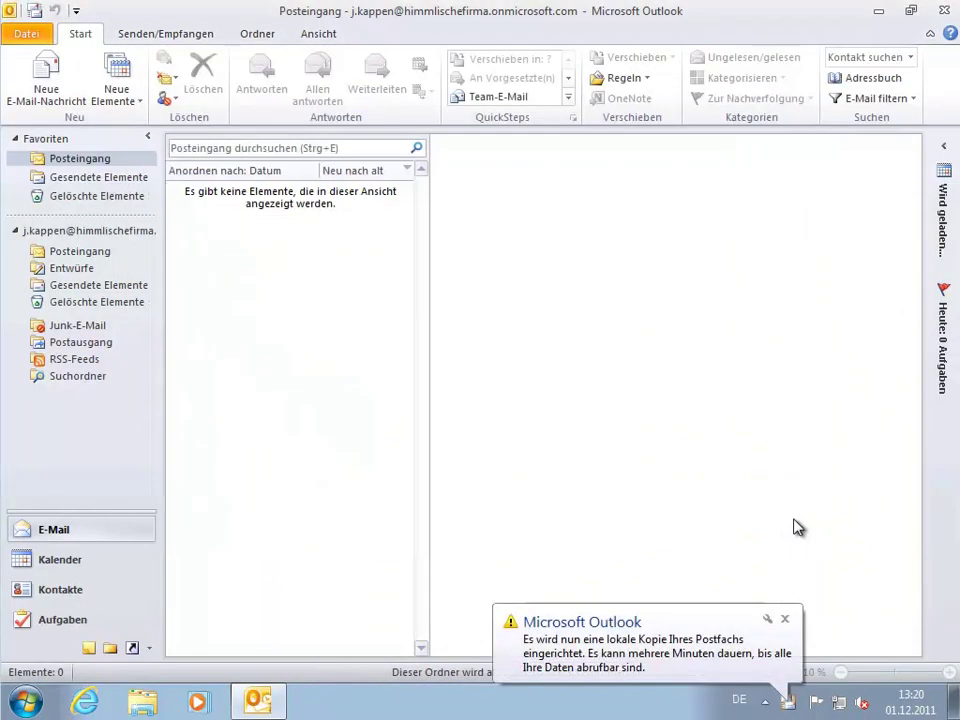
{"action": "left_click", "coordinate": [786, 621]}
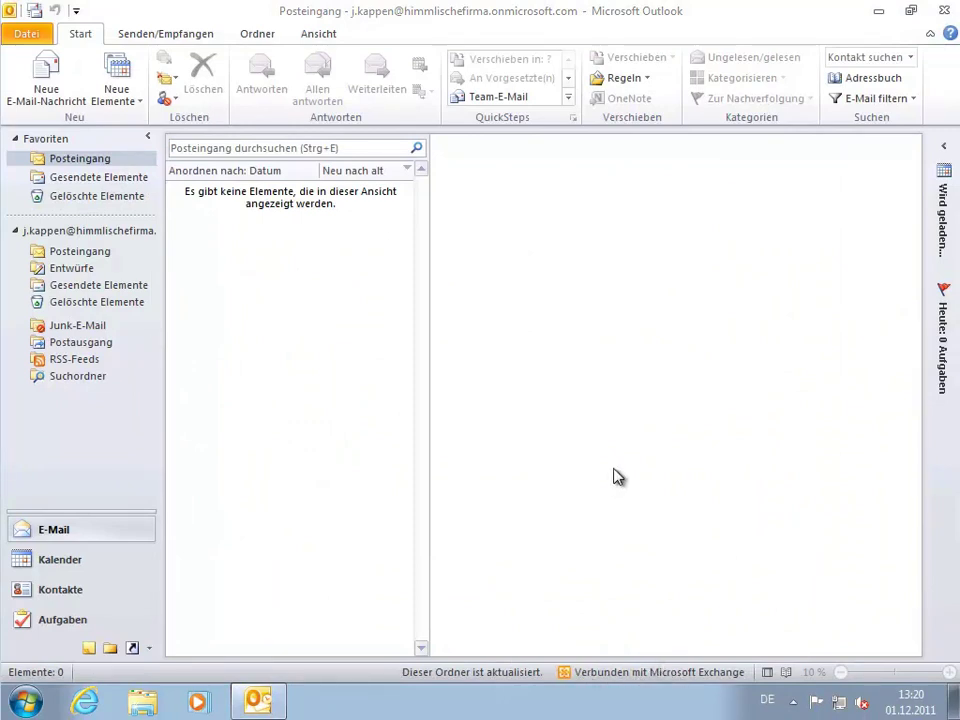
{"action": "left_click", "coordinate": [47, 90]}
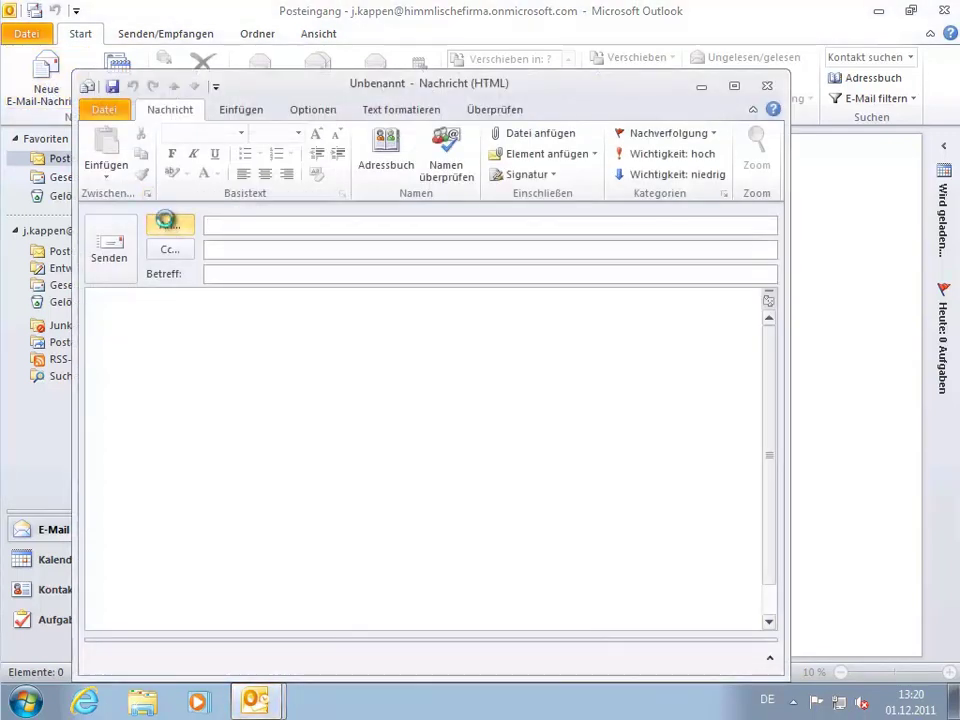
{"action": "left_click", "coordinate": [167, 223]}
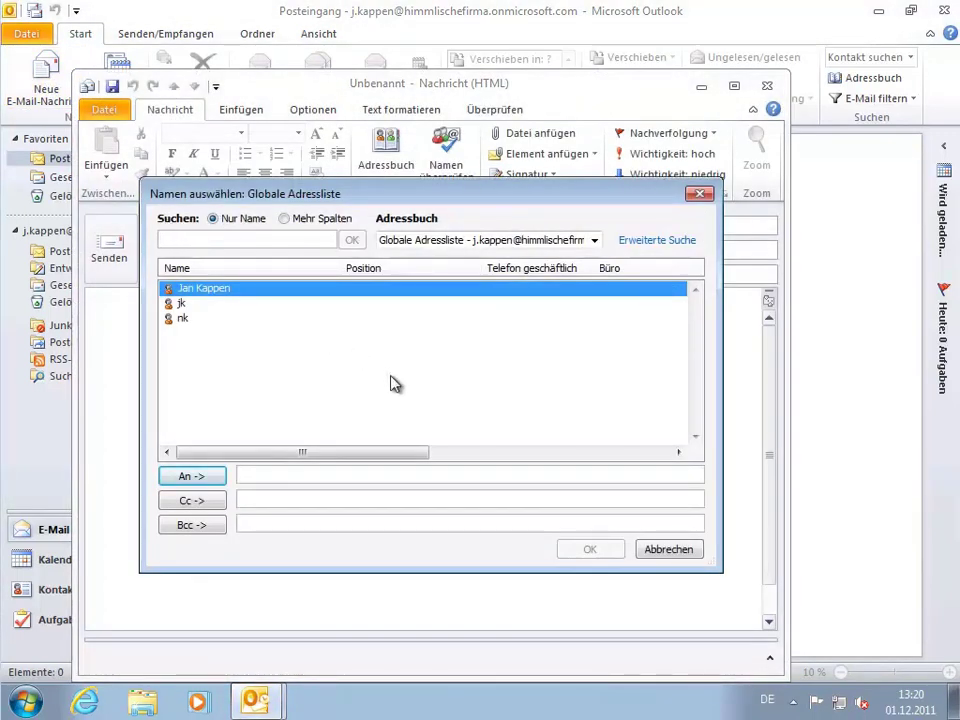
{"action": "double_click", "coordinate": [212, 320]}
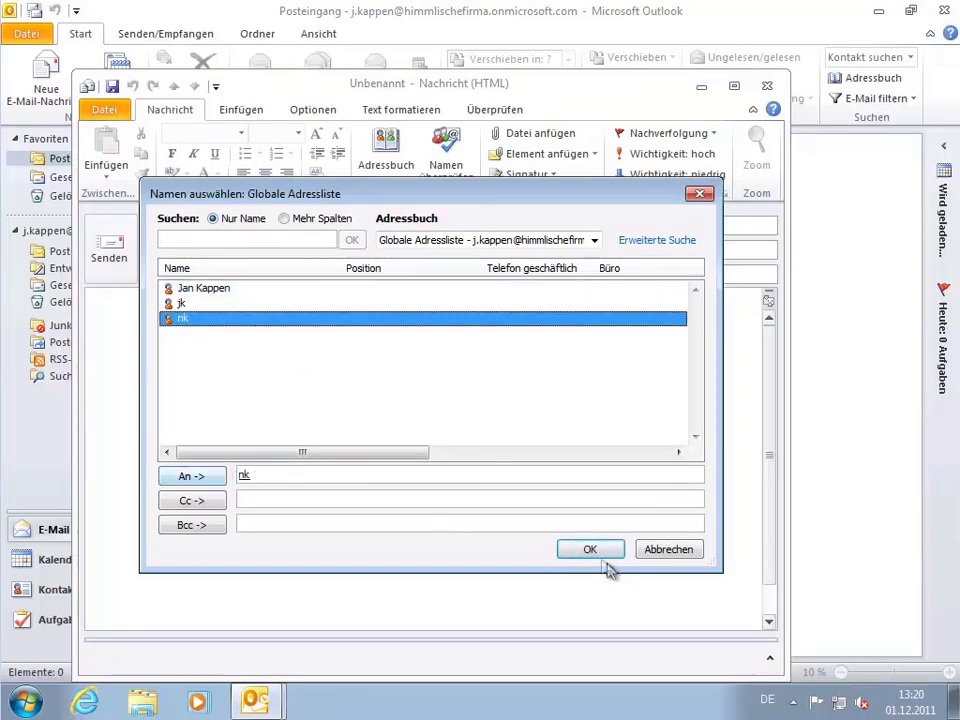
{"action": "left_click", "coordinate": [603, 554]}
Enter subject 'Test' and a short greeting with sign-off, then send the message.
{"action": "left_click", "coordinate": [221, 274]}
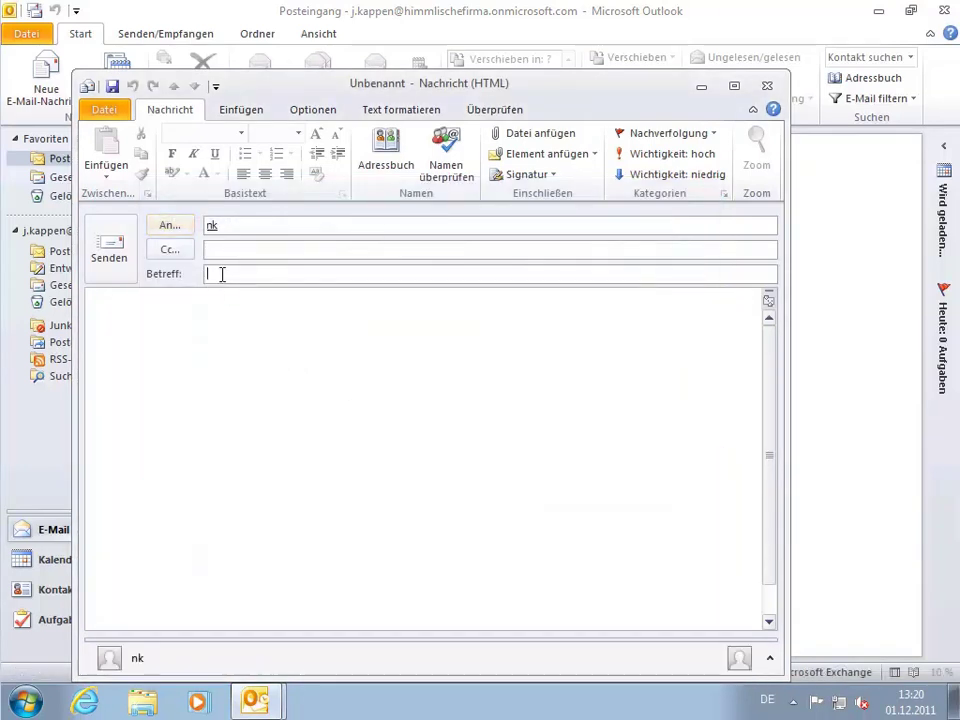
{"action": "type", "text": "Test"}
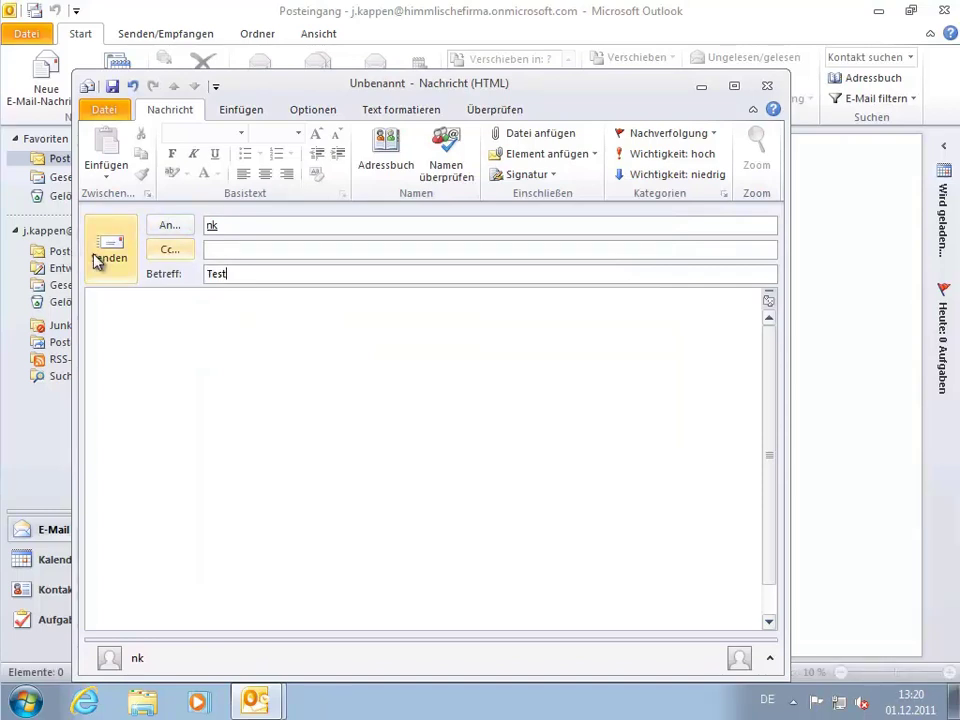
{"action": "left_click", "coordinate": [196, 345]}
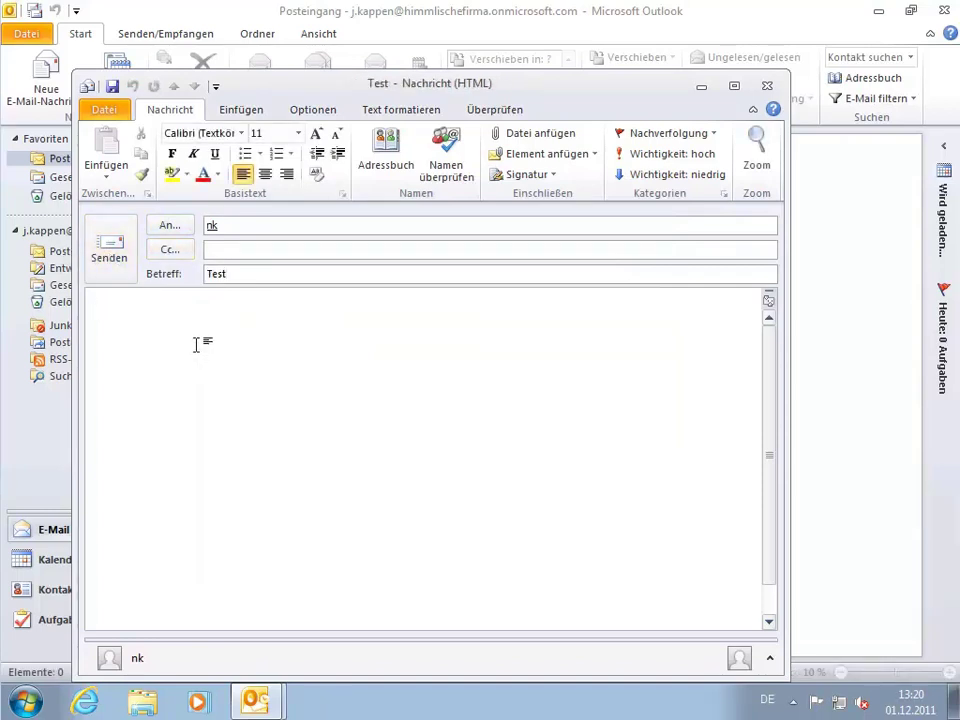
{"action": "type", "text": "Hallo Nis"}
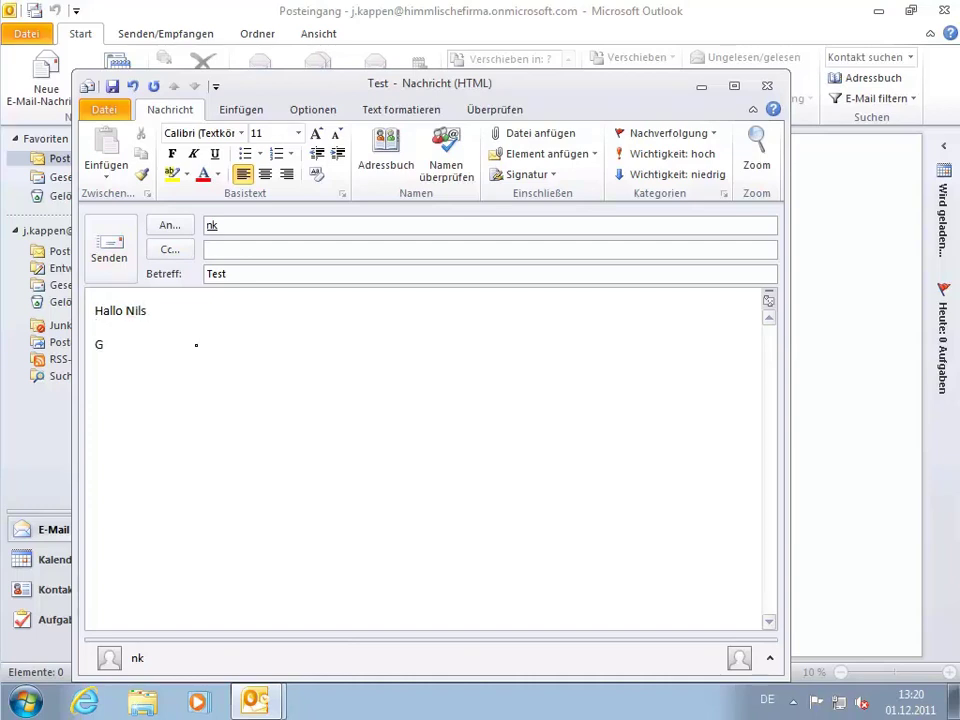
{"action": "type", "text": "Gruß, Jan"}
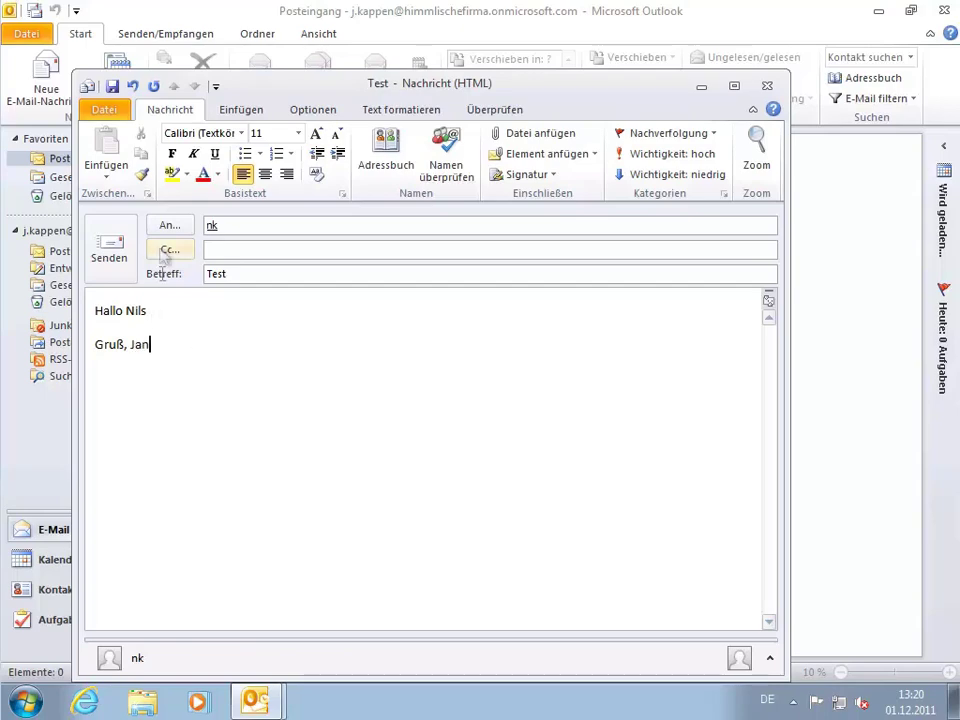
{"action": "left_click", "coordinate": [107, 240]}
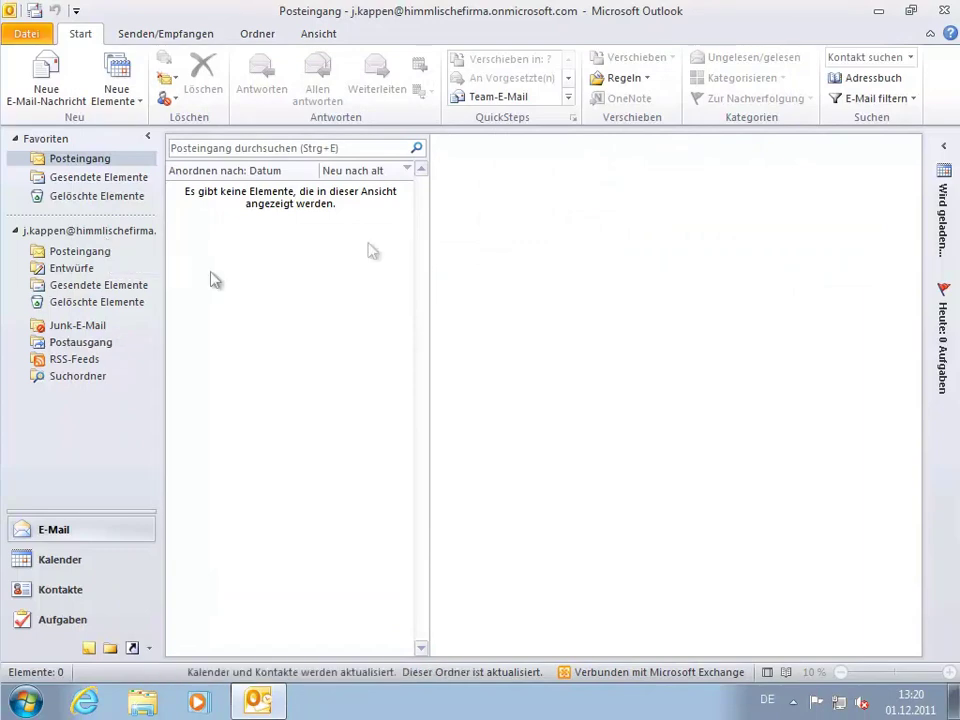
Close Outlook and log the first user off via Herunterfahren > Abmelden.
{"action": "left_click", "coordinate": [942, 11]}
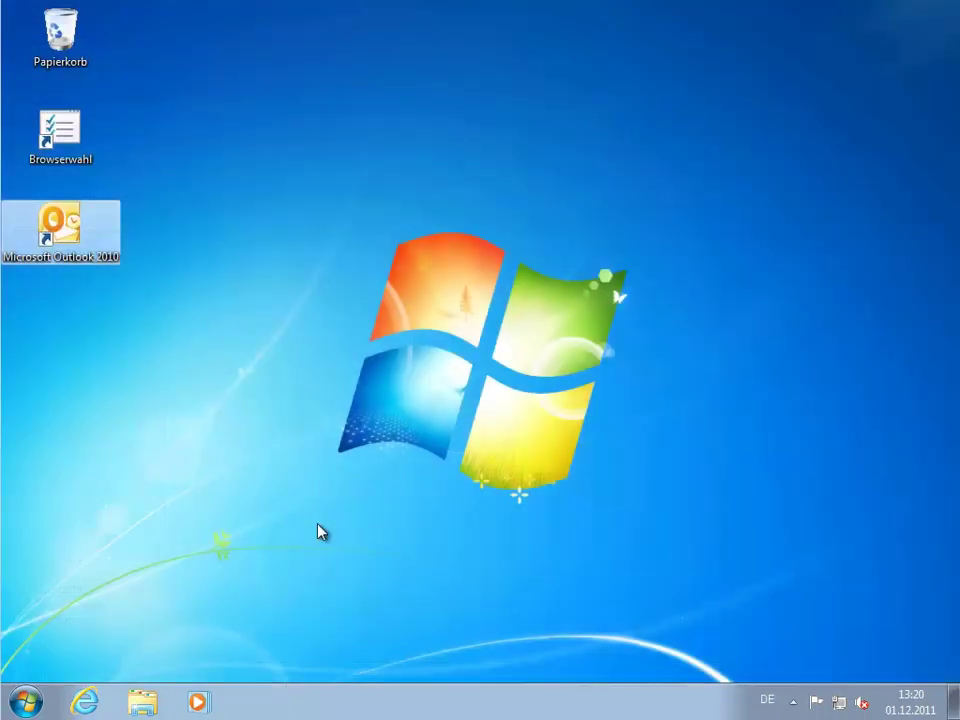
{"action": "left_click", "coordinate": [25, 702]}
{"action": "left_click", "coordinate": [370, 653]}
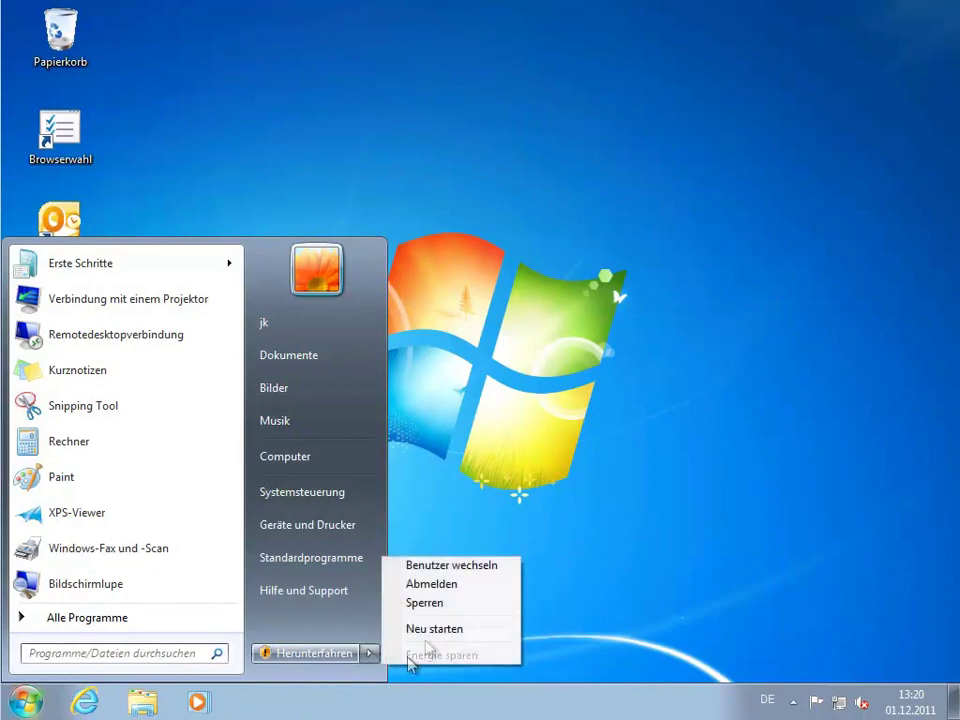
{"action": "left_click", "coordinate": [440, 586]}
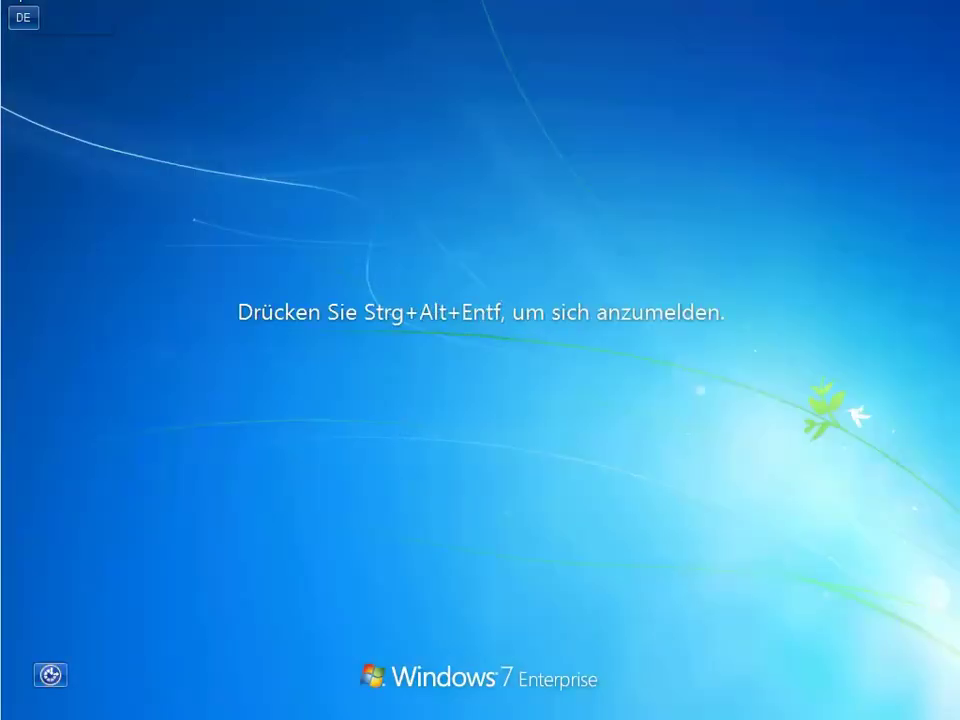
Use Benutzer wechseln at the Ctrl+Alt+Del prompt to sign in as the second user.
{"action": "key", "text": "ctrl+alt+Delete"}
{"action": "left_click", "coordinate": [489, 540]}
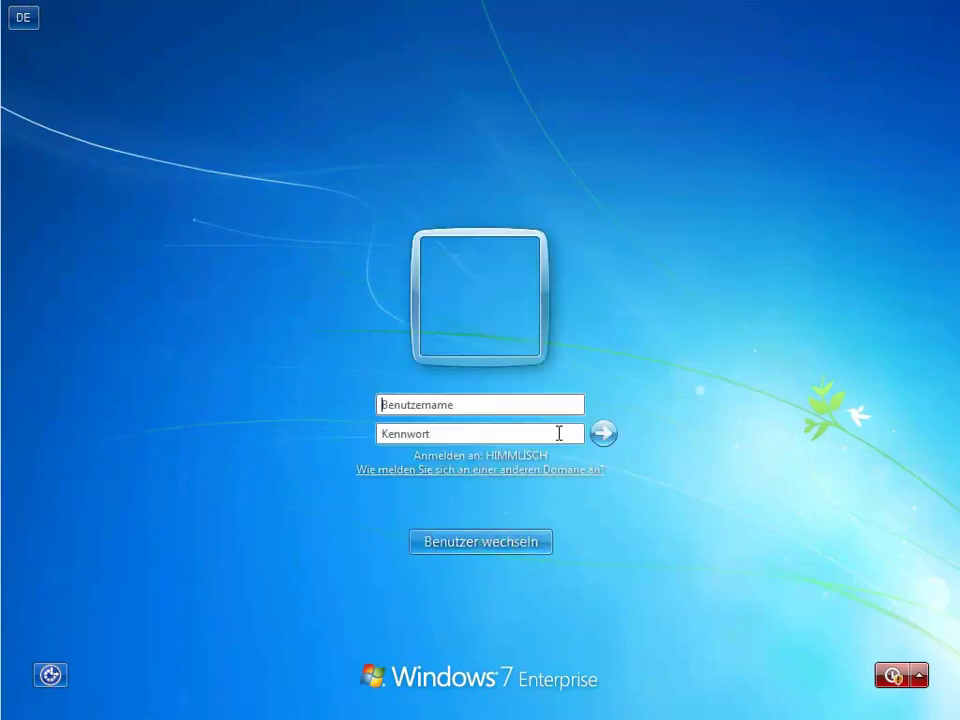
{"action": "type", "text": "nk"}
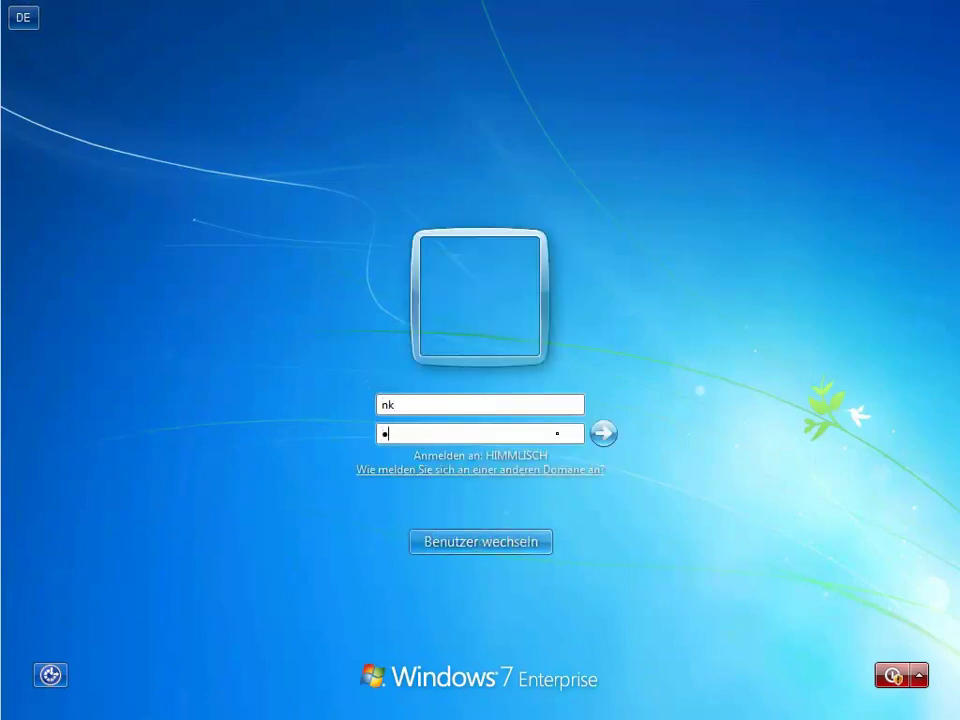
{"action": "key", "text": "Return"}
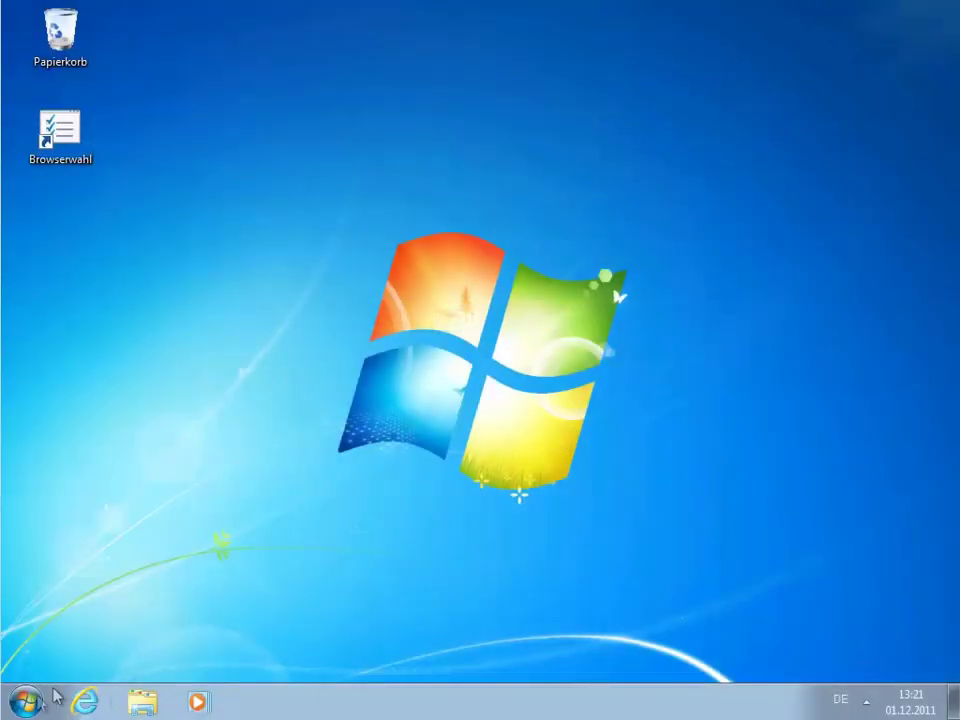
Launch Microsoft Outlook 2010 from All Programs > Microsoft Office.
{"action": "left_click", "coordinate": [27, 702]}
{"action": "left_click", "coordinate": [50, 618]}
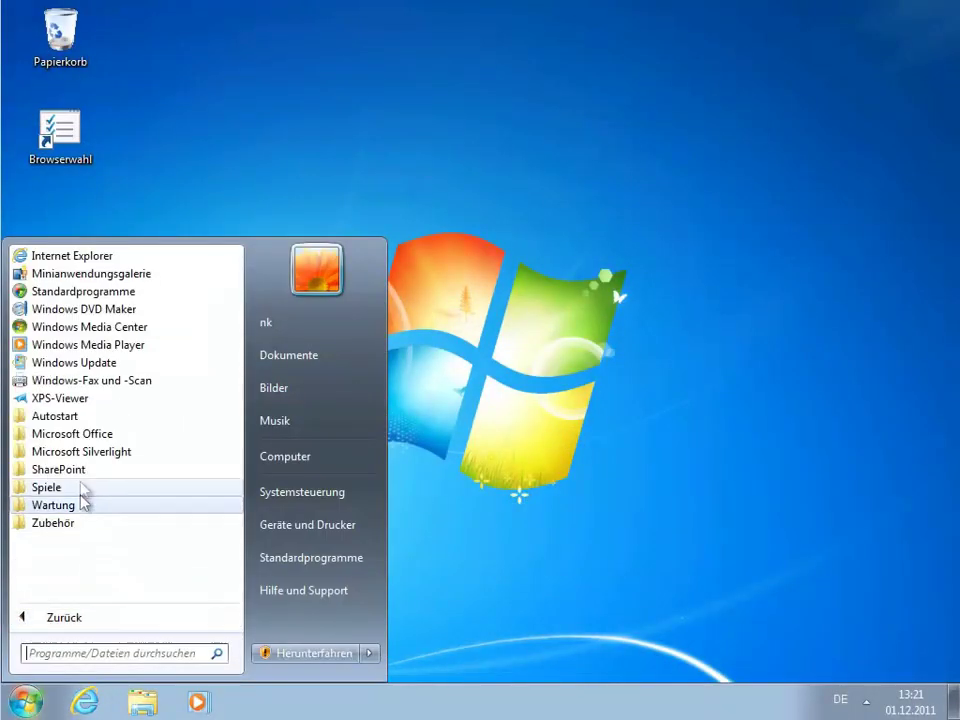
{"action": "left_click", "coordinate": [85, 436]}
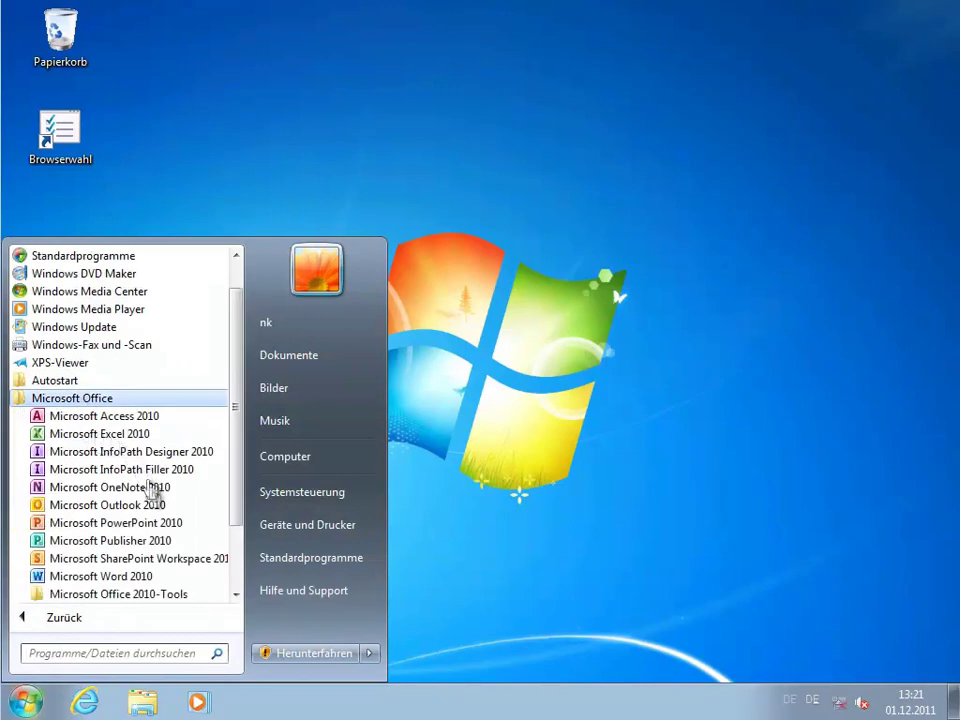
{"action": "left_click", "coordinate": [164, 507]}
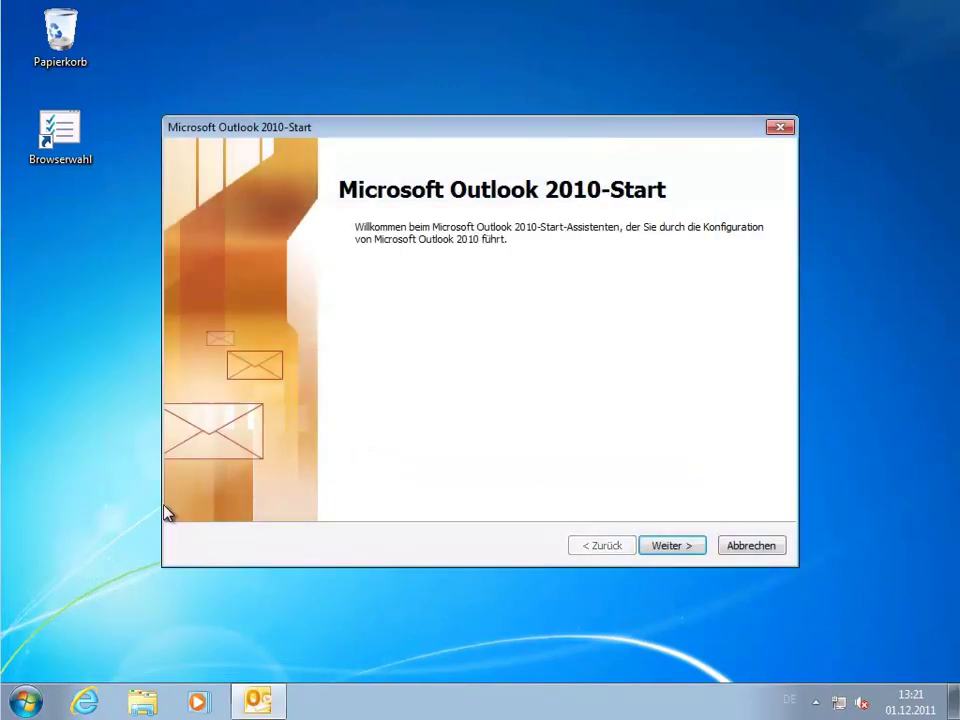
Configure the second user's Office 365 account with name, e-mail address and password, then finish the wizard.
{"action": "left_click", "coordinate": [695, 549]}
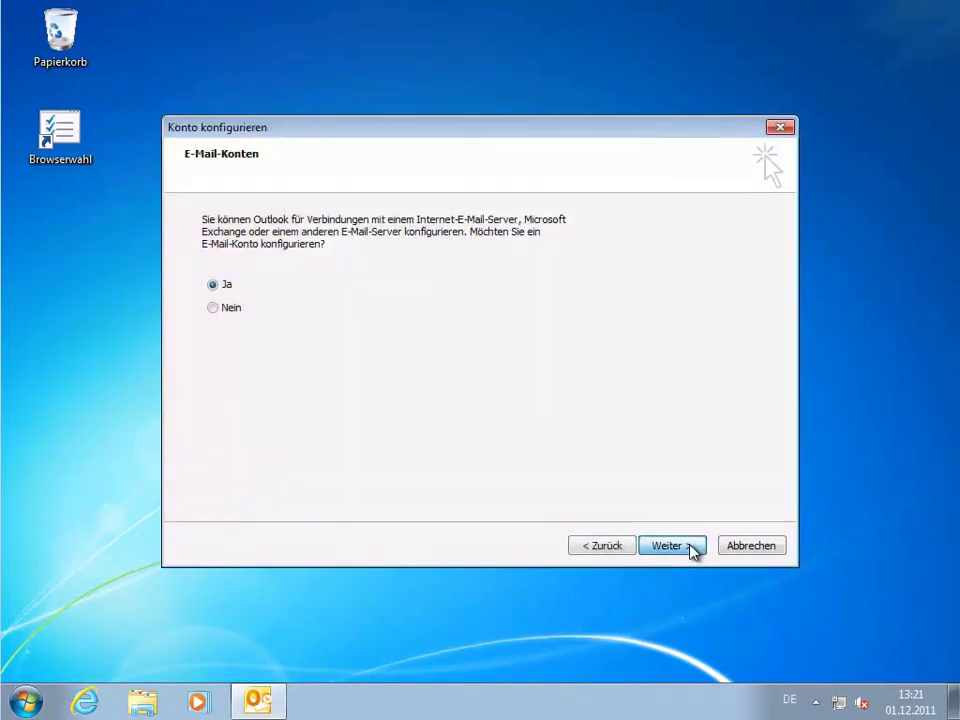
{"action": "left_click", "coordinate": [692, 548]}
{"action": "left_click", "coordinate": [440, 264]}
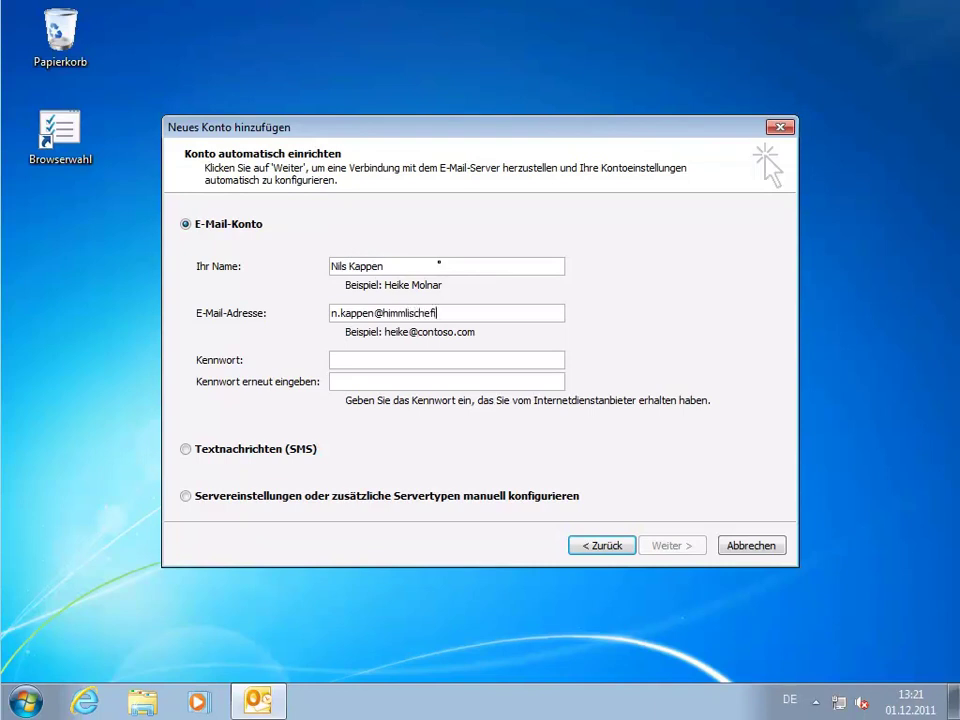
{"action": "type", "text": "rma.onmicrosoft.com"}
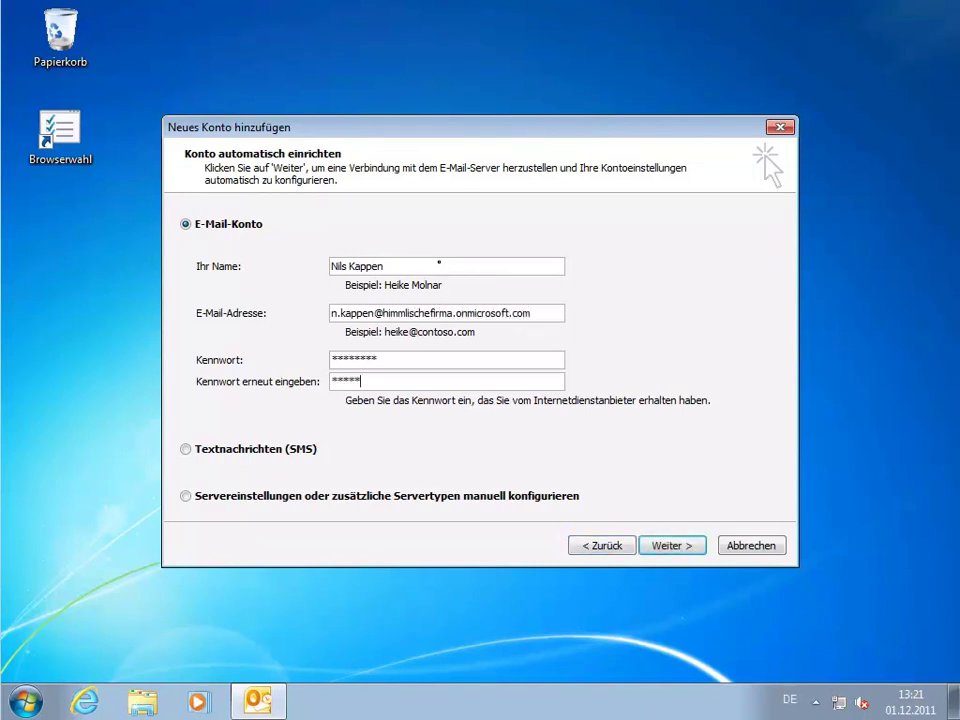
{"action": "left_click", "coordinate": [665, 548]}
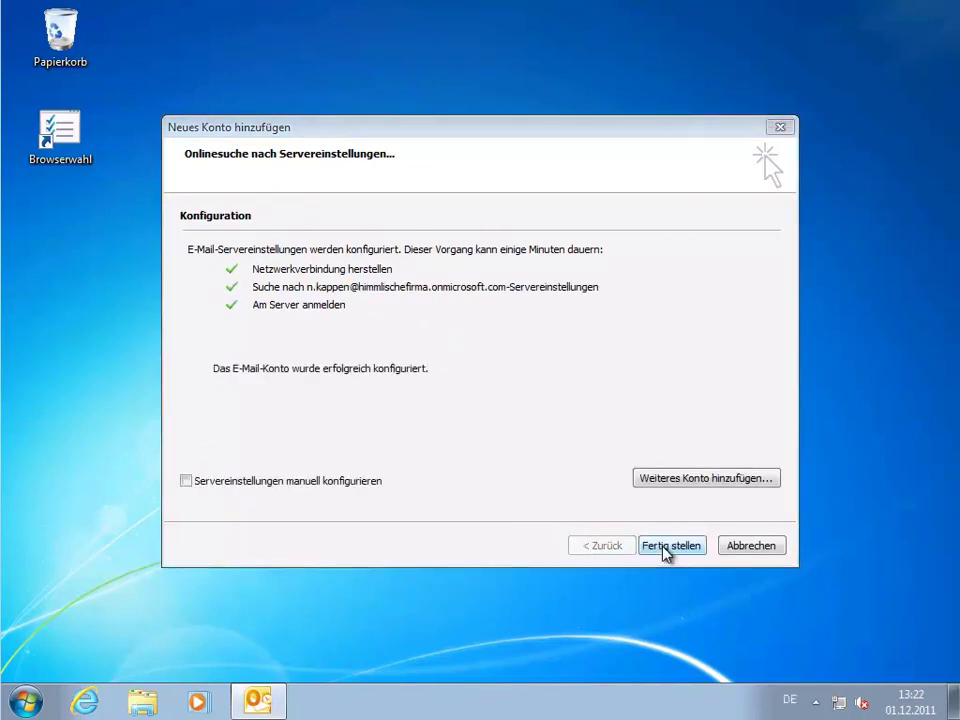
{"action": "left_click", "coordinate": [663, 548]}
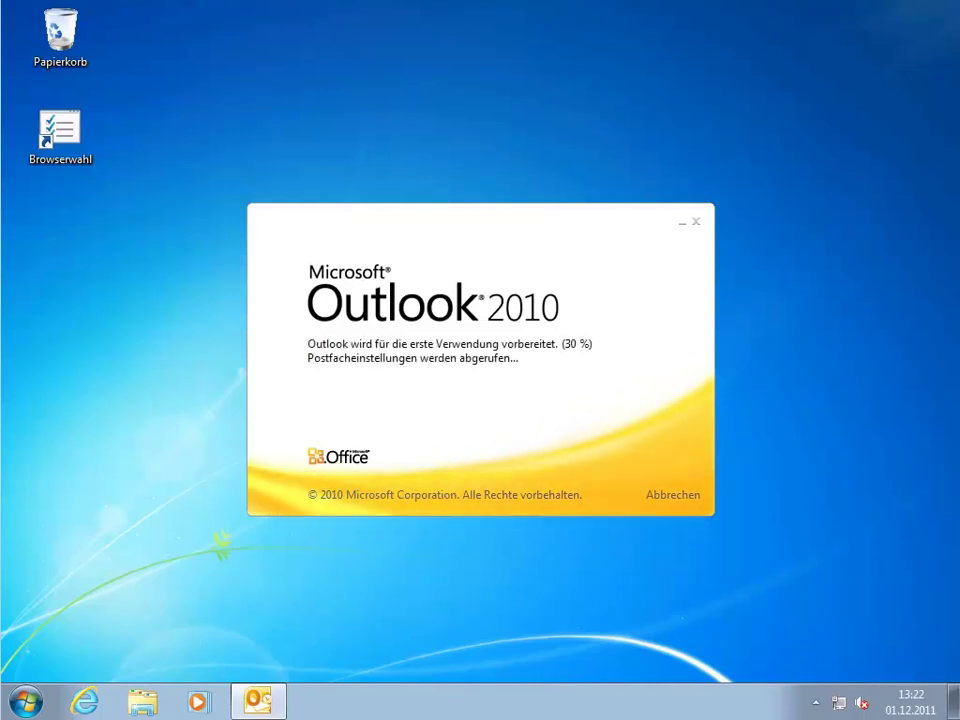
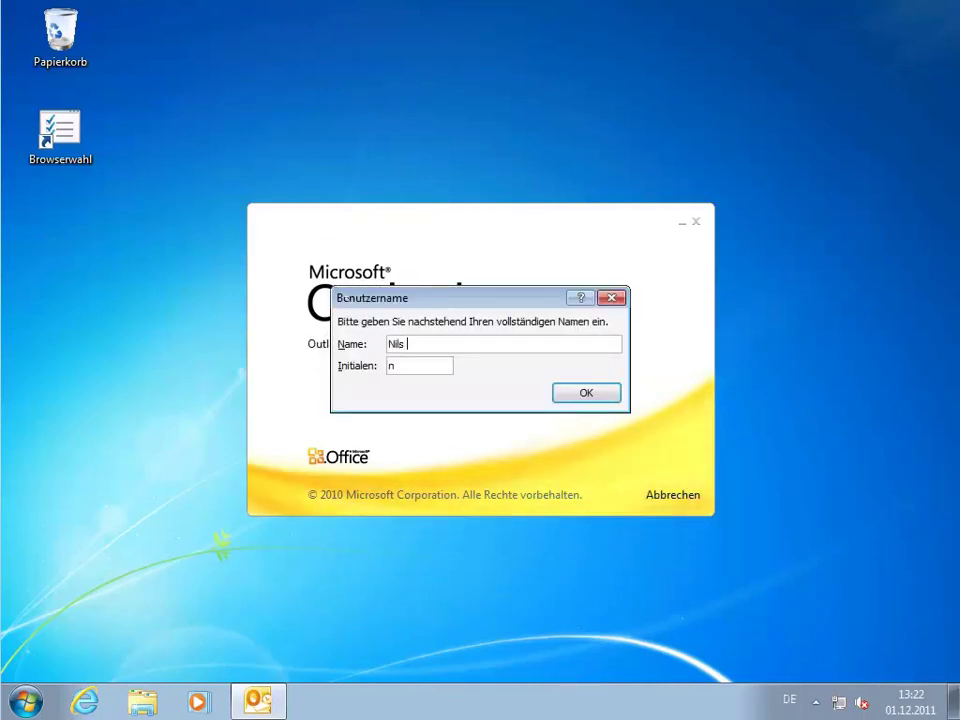
Enter the user's full name and initials to reach the Inbox.
{"action": "key", "text": "Tab"}
{"action": "type", "text": "nk"}
{"action": "key", "text": "Return"}
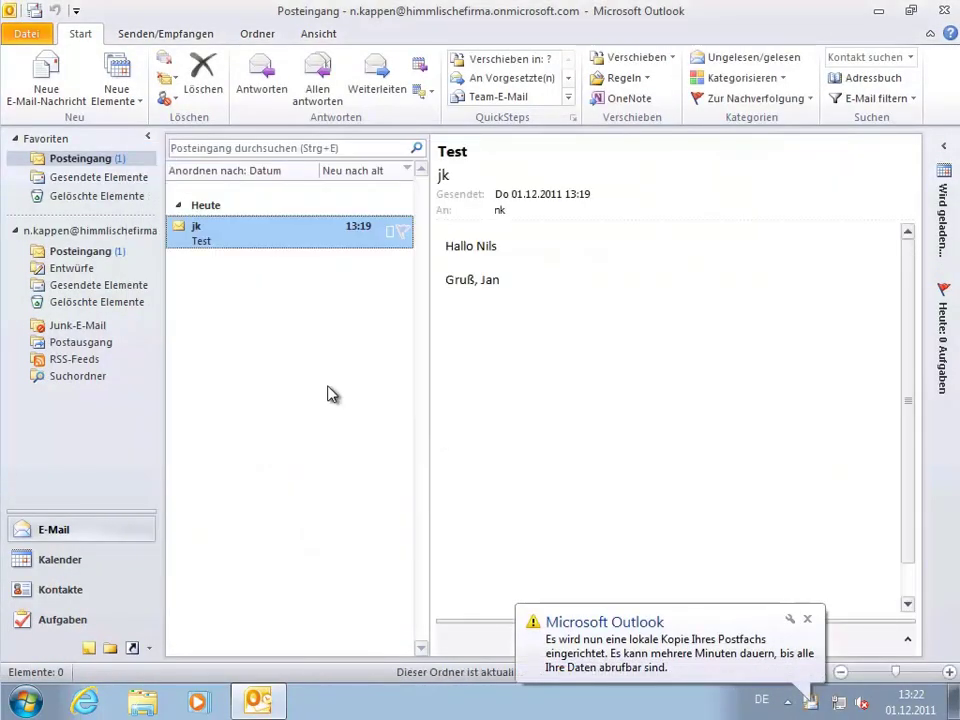